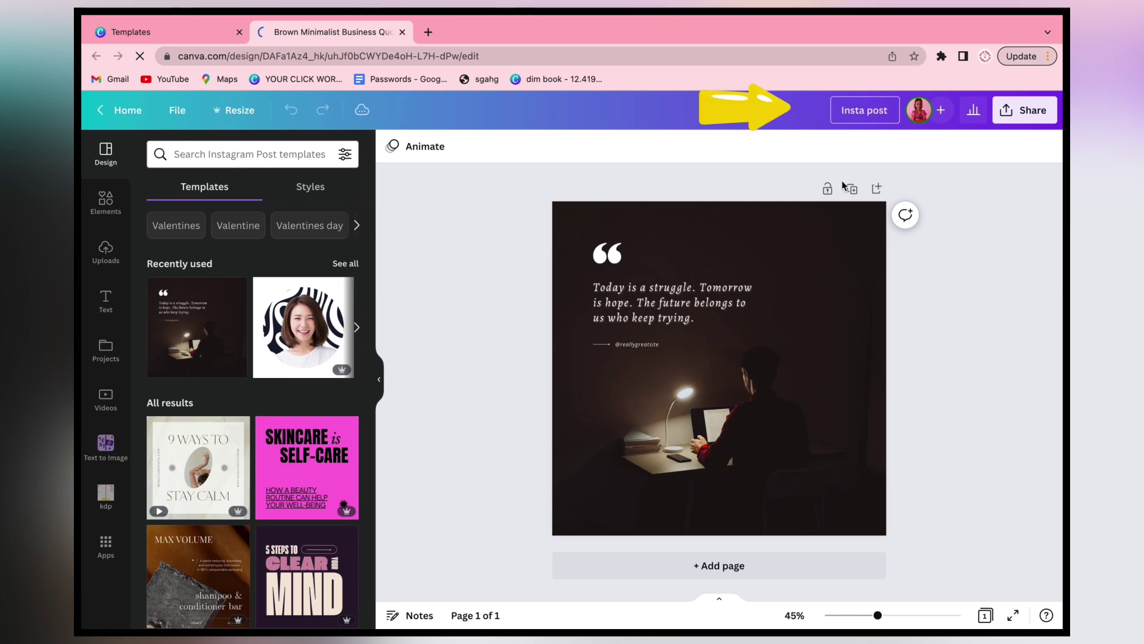
Title the design "Insta post: 1" and replace the placeholder handle below the quote with the account's Instagram handle
text(post: 1)
key(Return)
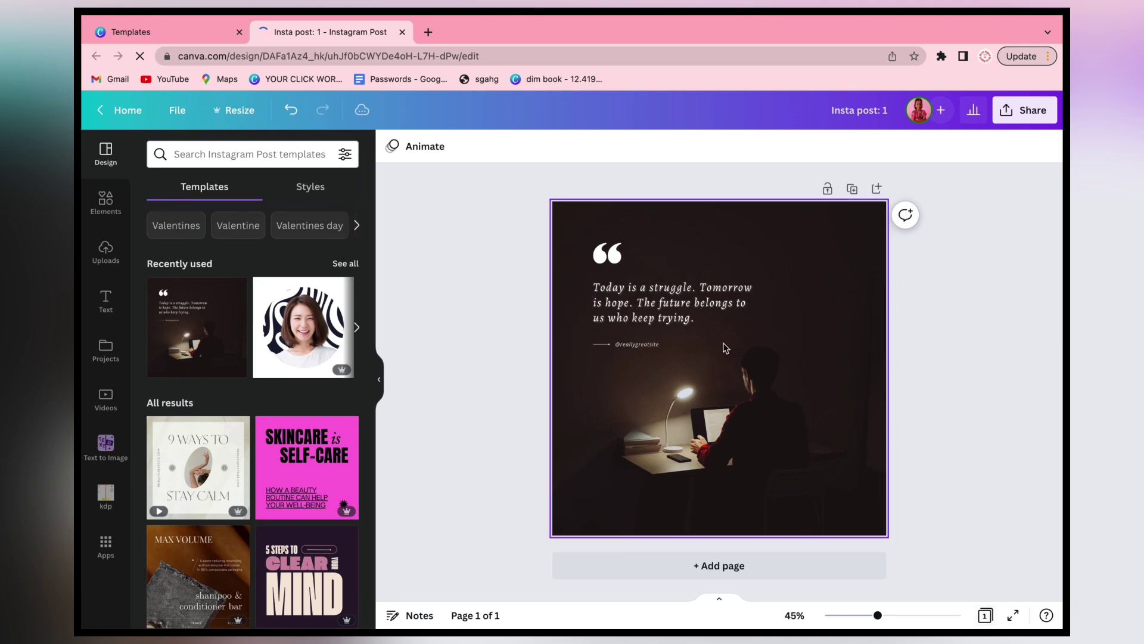
double_click(637, 346)
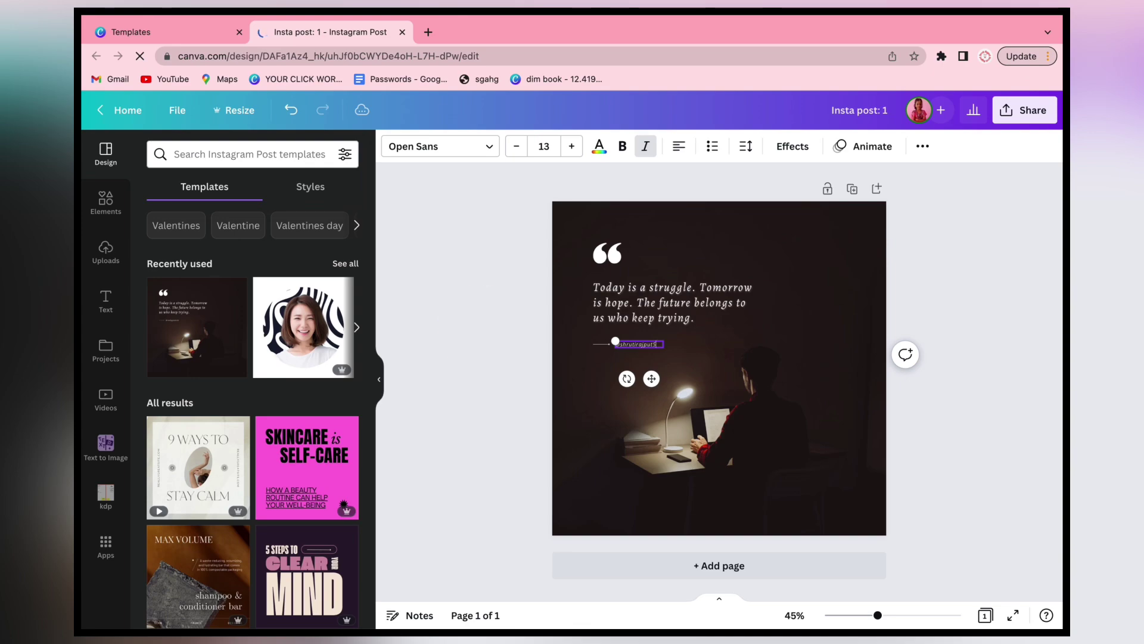
Switch to a new browser tab and open a blank ChatGPT conversation
key(super+t)
text(ch)
key(Return)
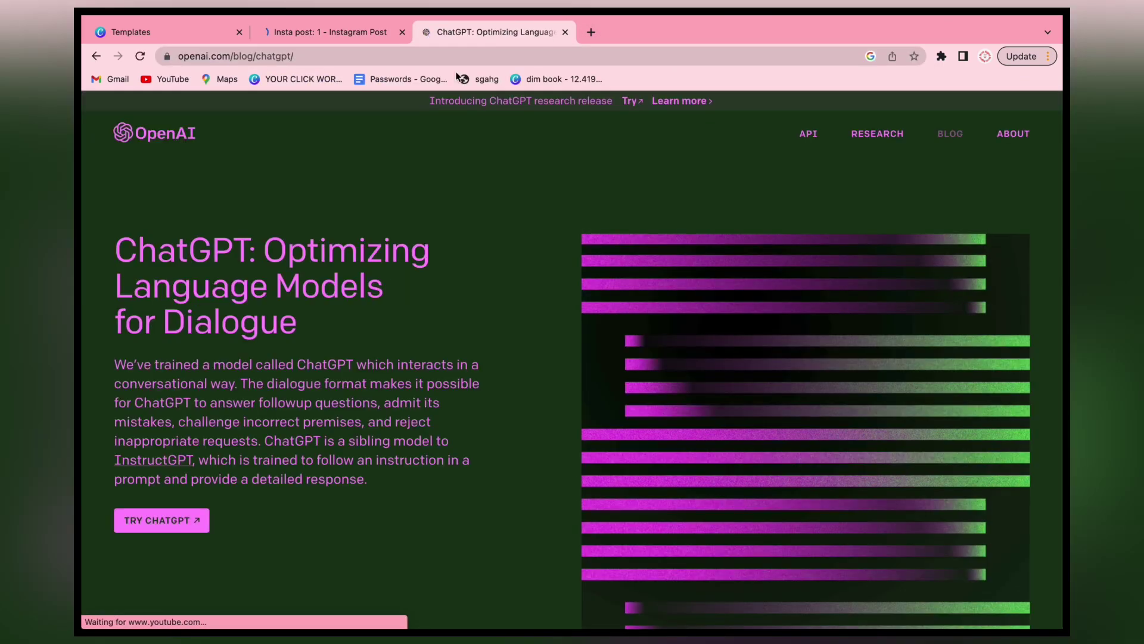
click(132, 528)
click(565, 31)
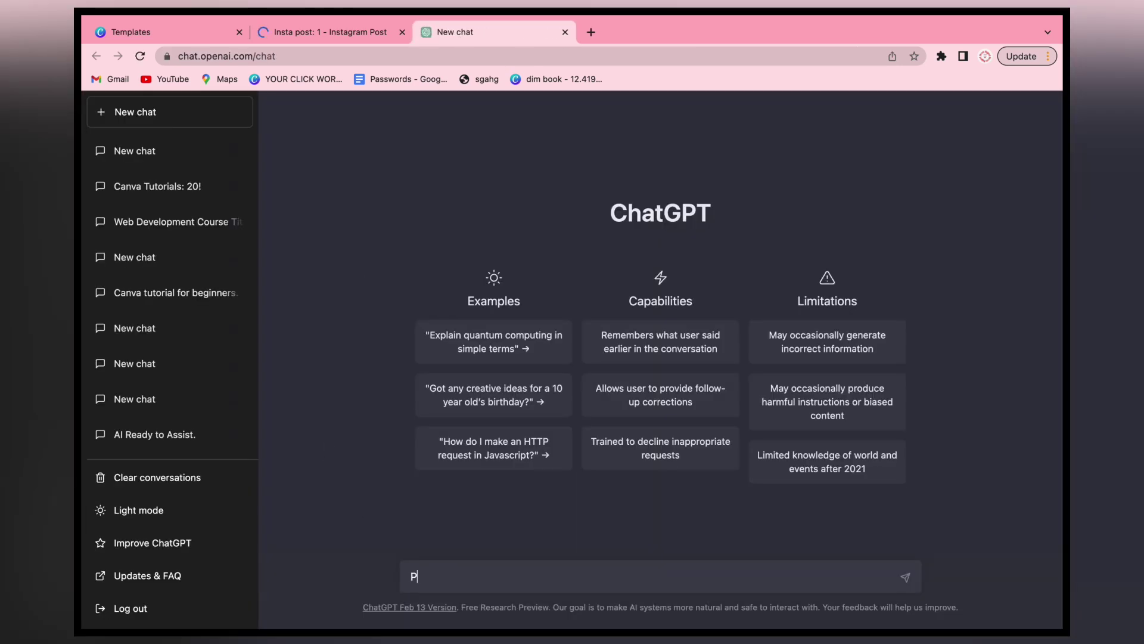
Prompt ChatGPT with "Positive quote" and follow up with a request for "10 positive quotes"
text(Positive quote)
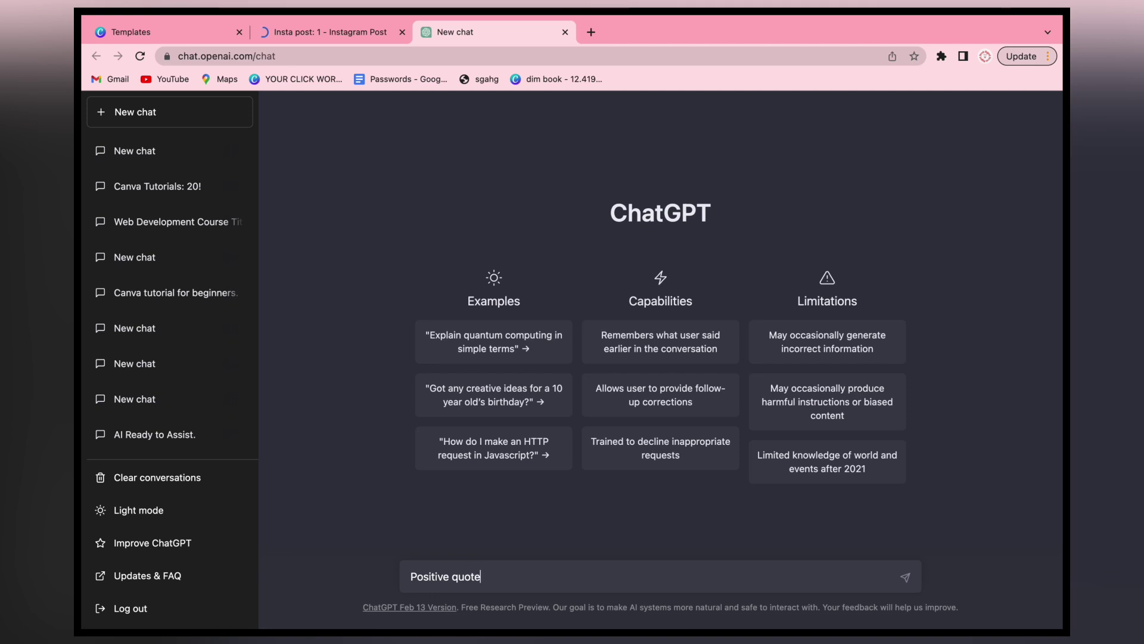
key(Return)
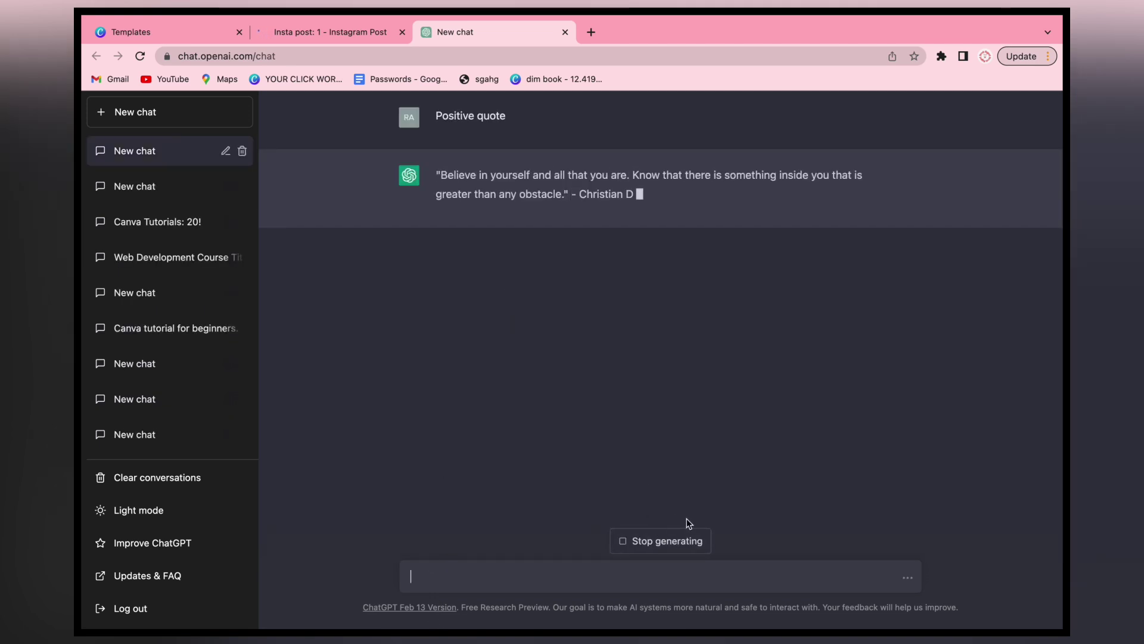
click(661, 543)
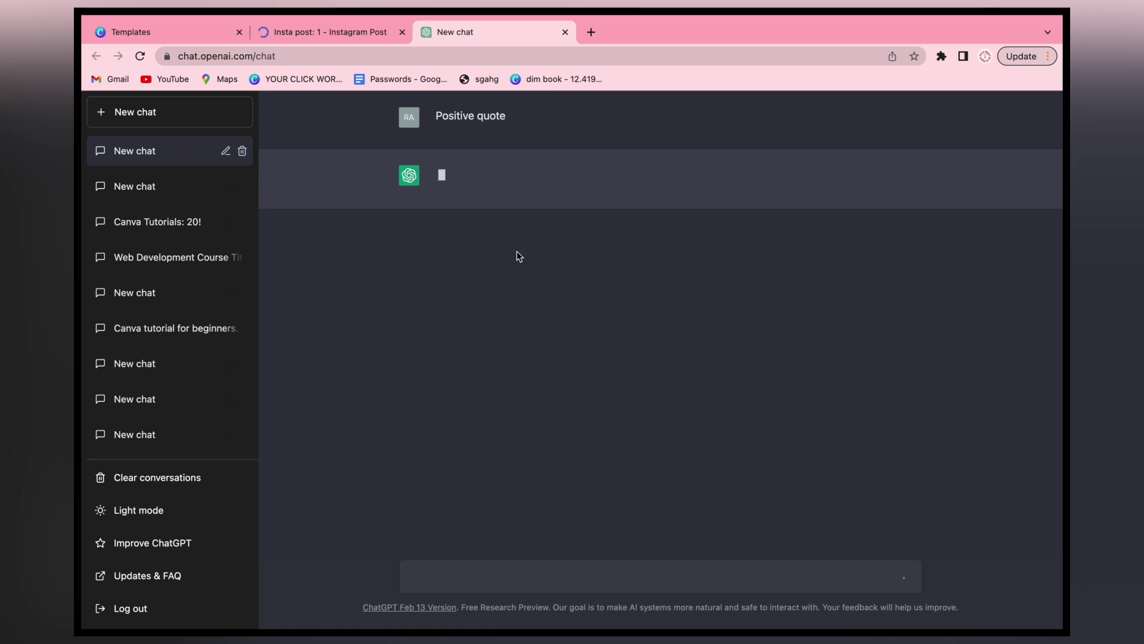
text(10 positive quotes)
key(Return)
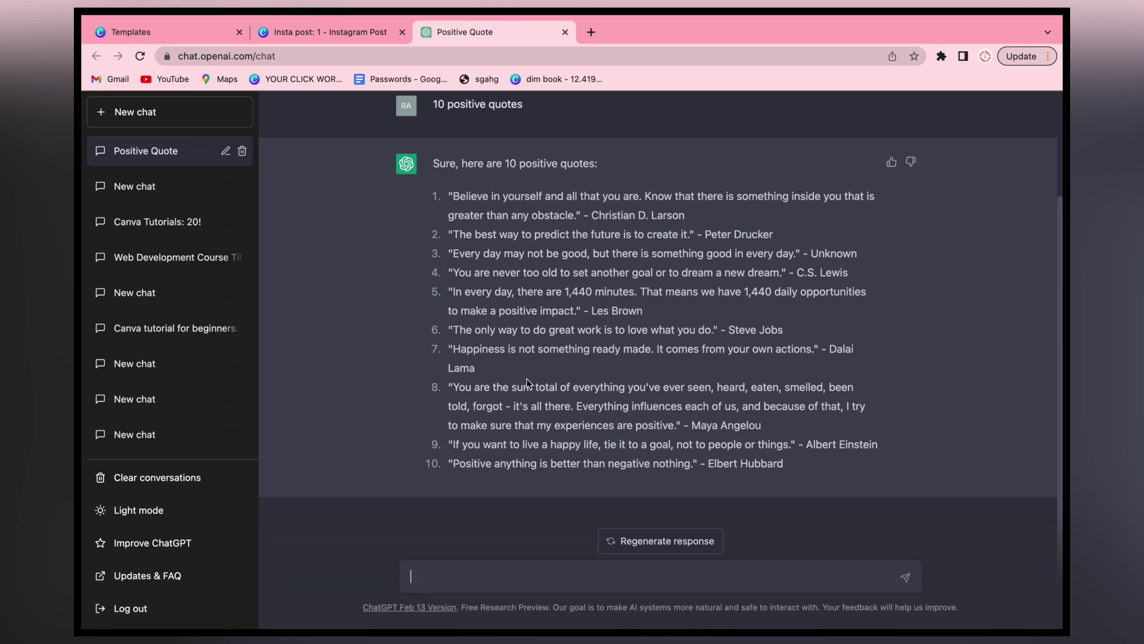
Copy the first quote from ChatGPT without its author and paste it over the quote text in the Canva post
drag(449, 195, 581, 216)
key(ctrl+c)
click(321, 32)
click(639, 304)
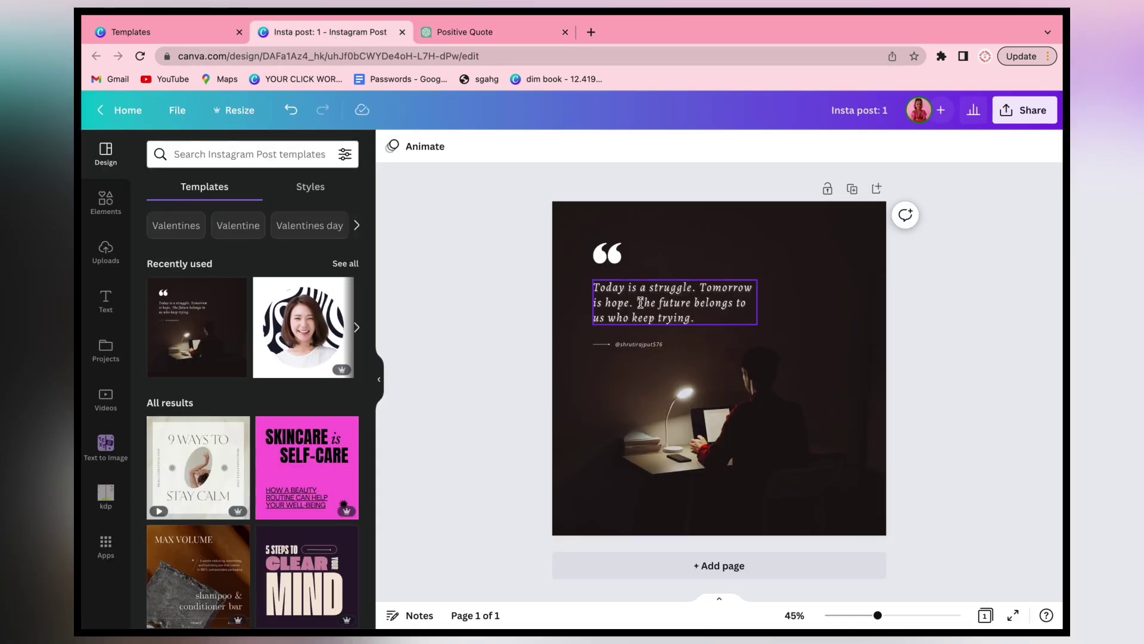
double_click(639, 304)
key(ctrl+v)
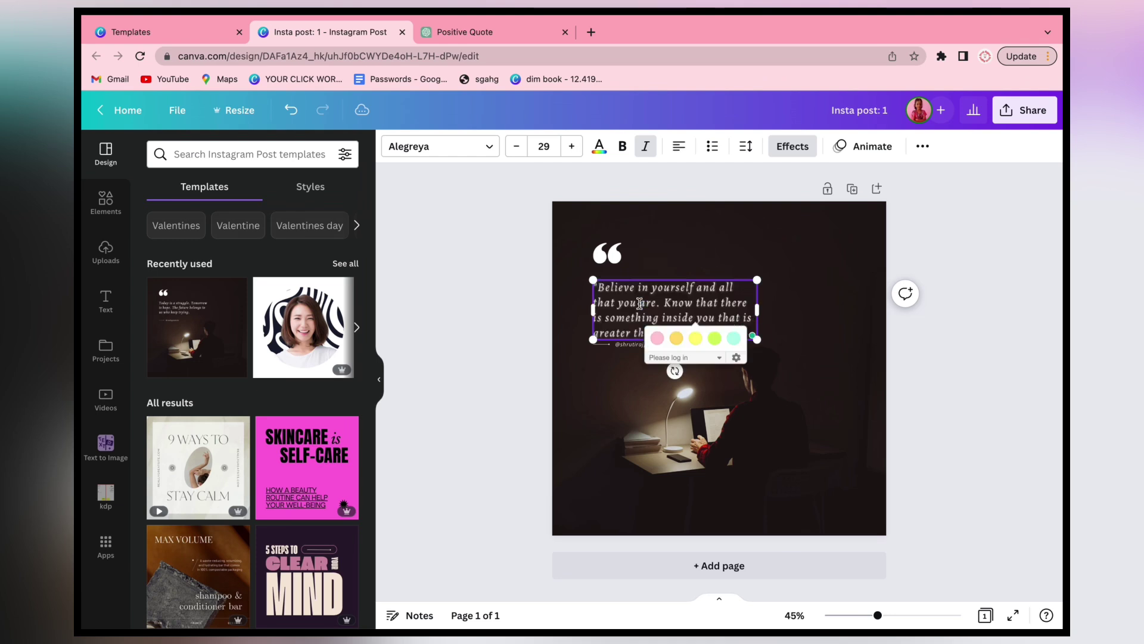
Widen the quote text box so the quote wraps onto three lines, and move the handle line slightly lower
click(866, 352)
click(752, 308)
drag(763, 307, 826, 307)
click(902, 425)
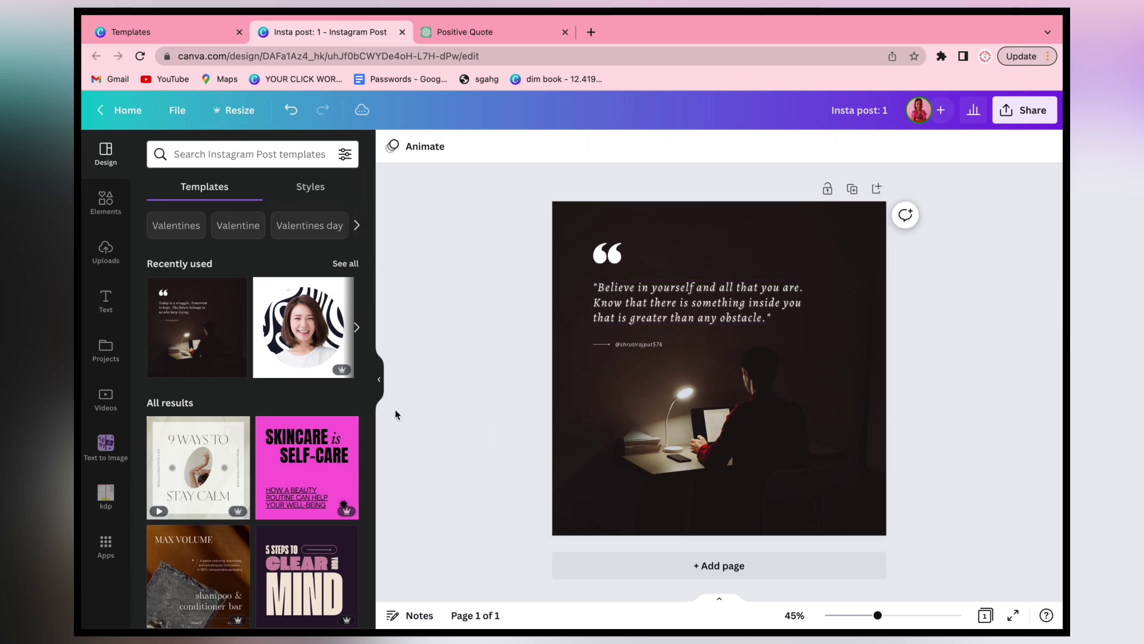
click(380, 381)
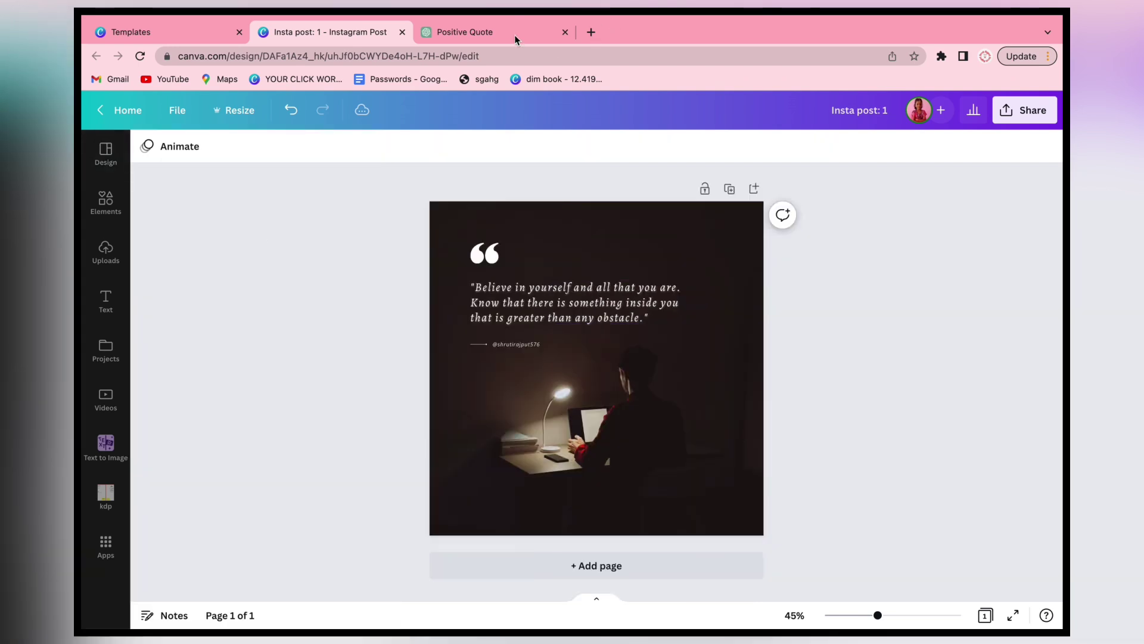
drag(454, 352, 526, 341)
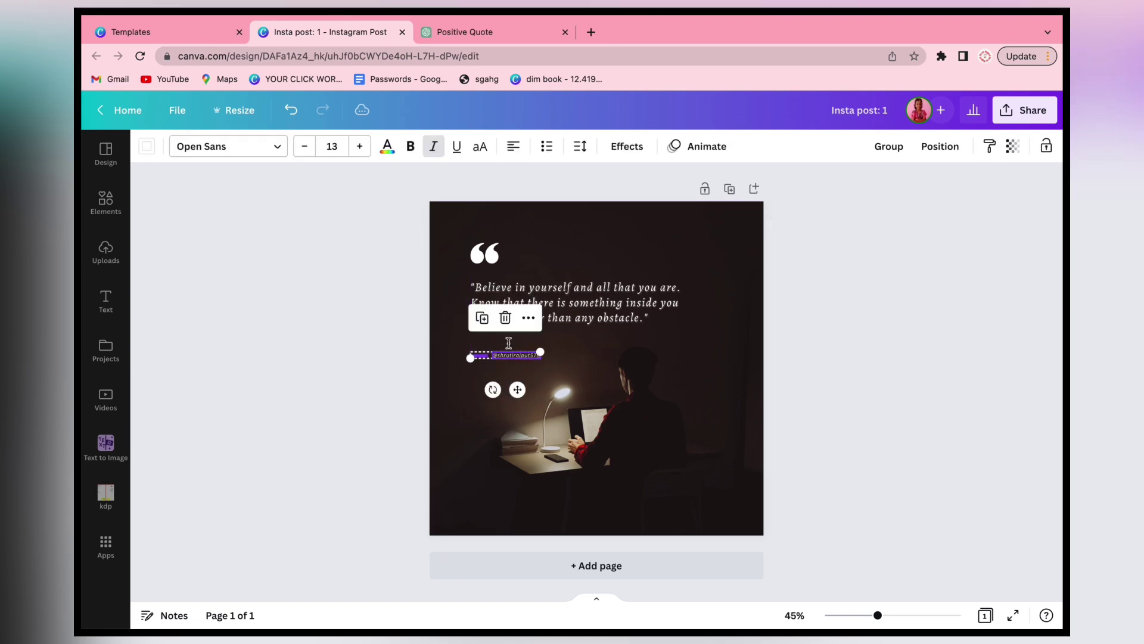
Copy the first quote's author from ChatGPT and place "- Christian D. Larson" directly beneath the quote in the Canva post
click(513, 30)
click(453, 235)
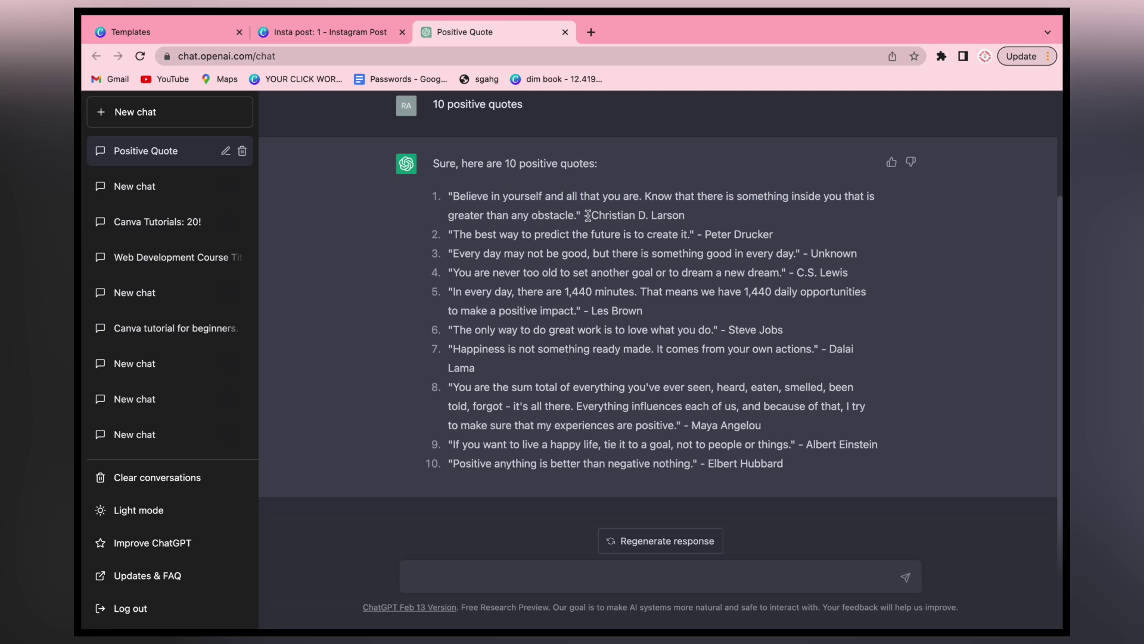
drag(584, 217, 691, 227)
key(ctrl+c)
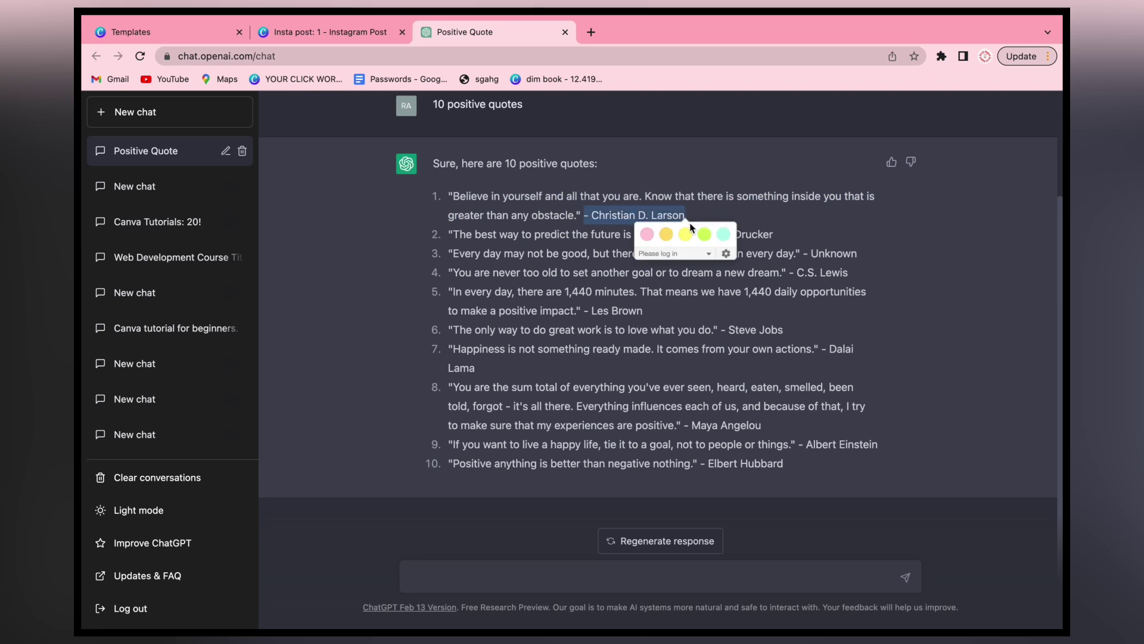
click(284, 37)
click(584, 349)
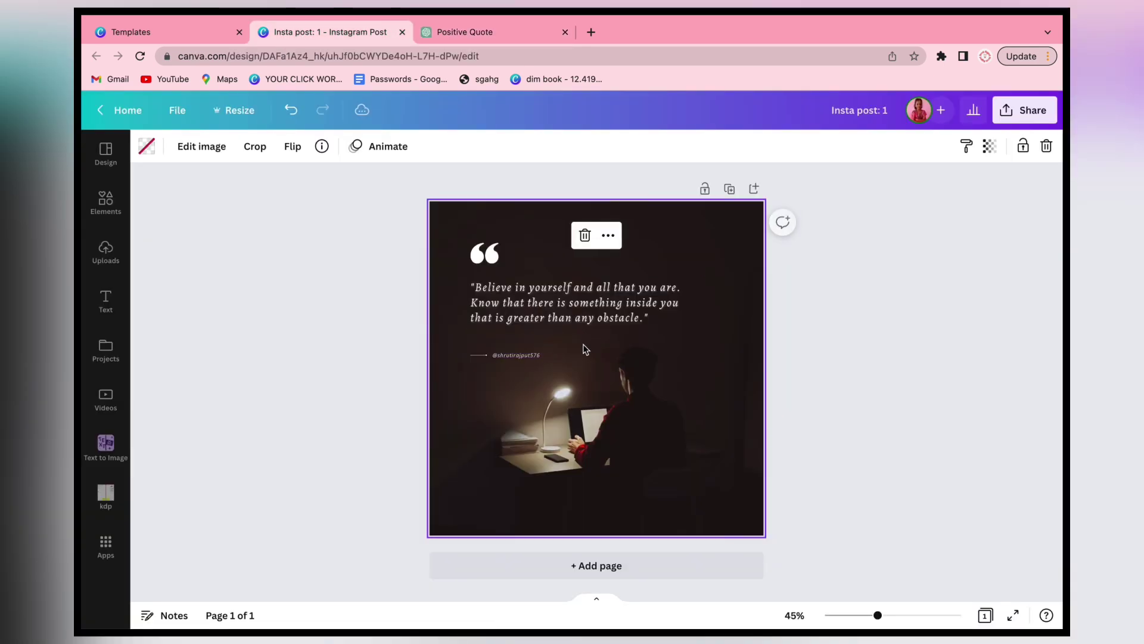
key(ctrl+v)
drag(609, 403, 510, 369)
click(377, 334)
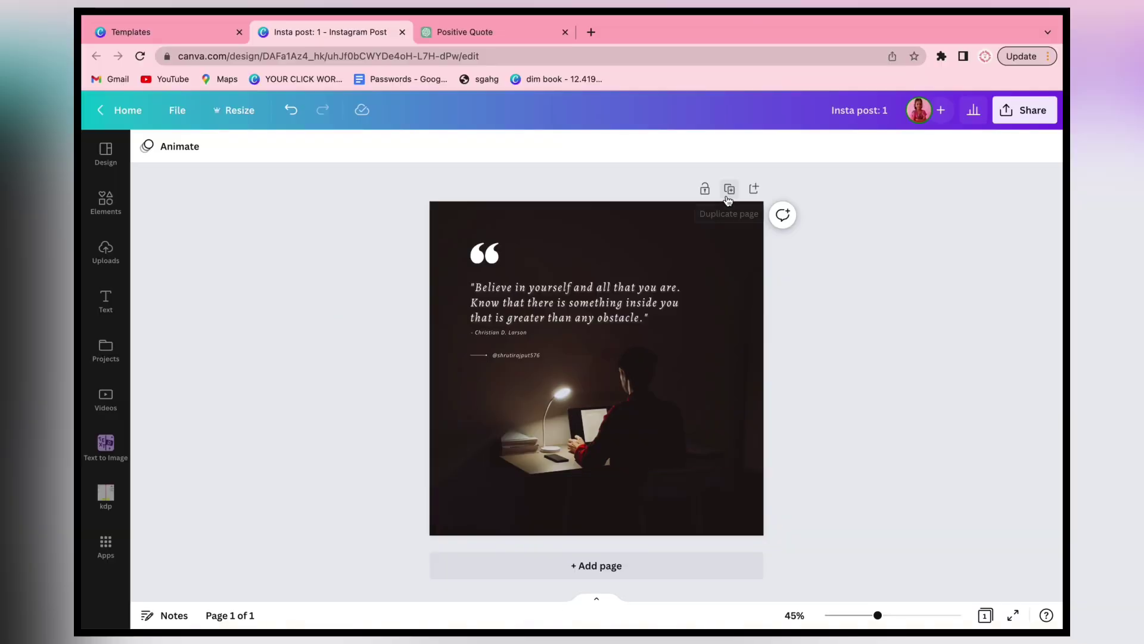
Duplicate the quote page and replace the copy's background photo with the near-black colour taken from the photo
click(727, 189)
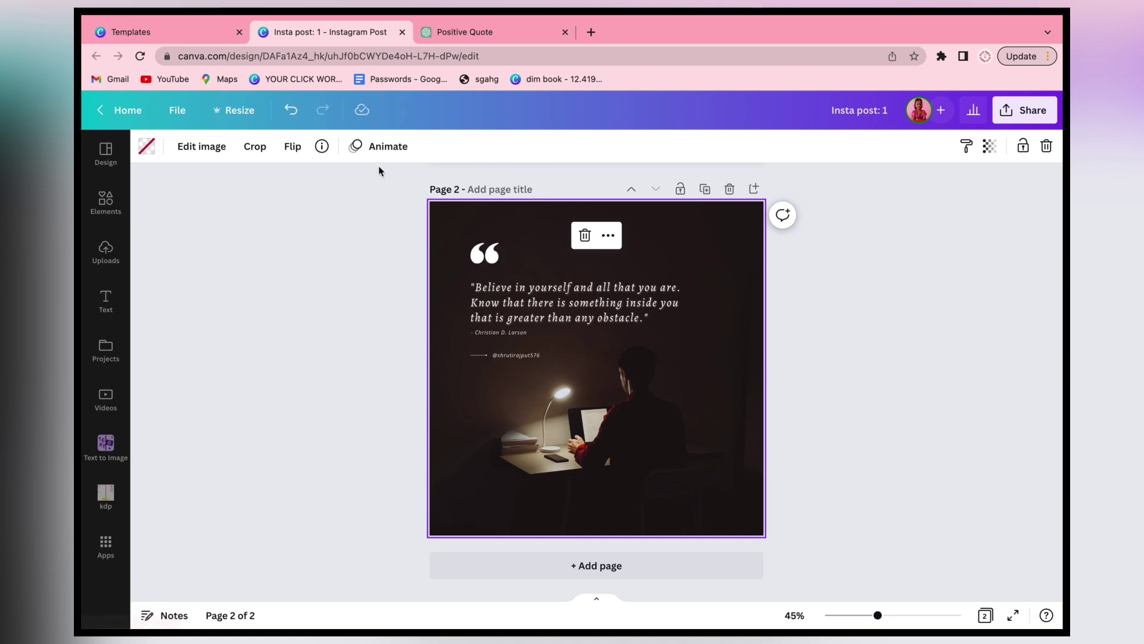
click(147, 147)
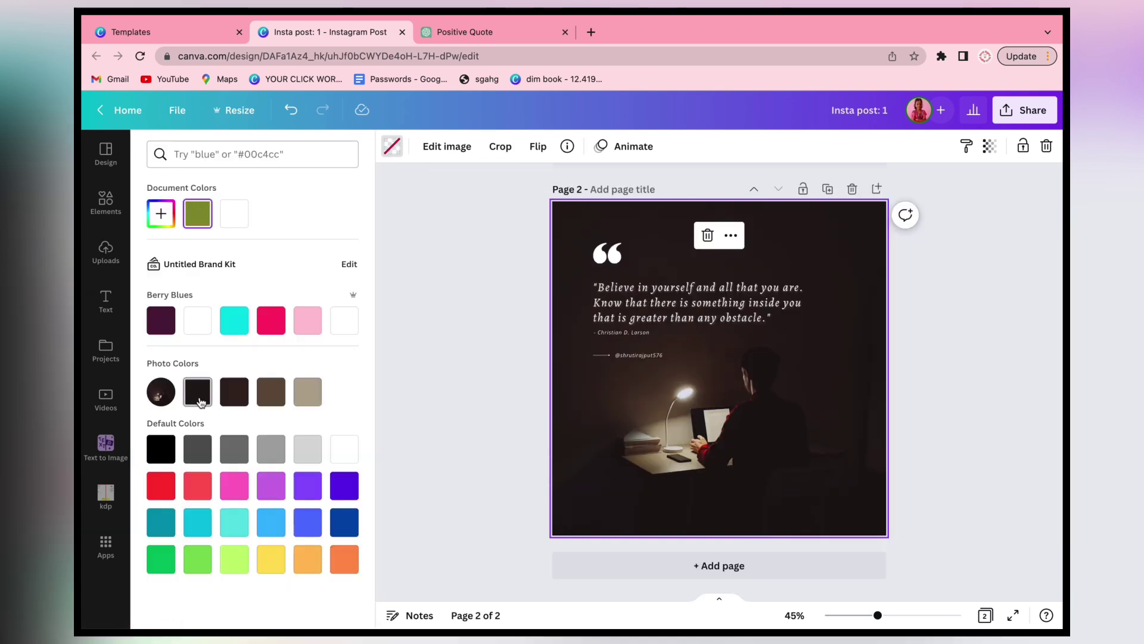
click(201, 402)
click(438, 339)
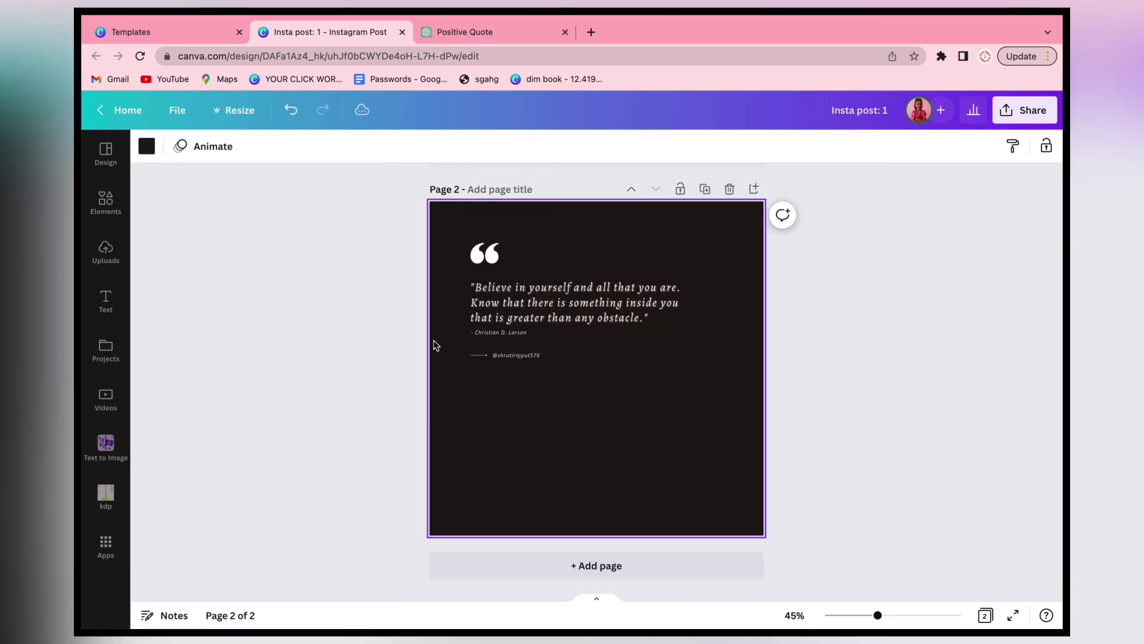
Centre the quotation mark graphic horizontally above the quote on page 2
click(384, 245)
click(486, 254)
drag(486, 253, 598, 251)
Replace the page 2 quote with "The best way to predict the future is to create it." - Peter Drucker, without list numbering
click(484, 303)
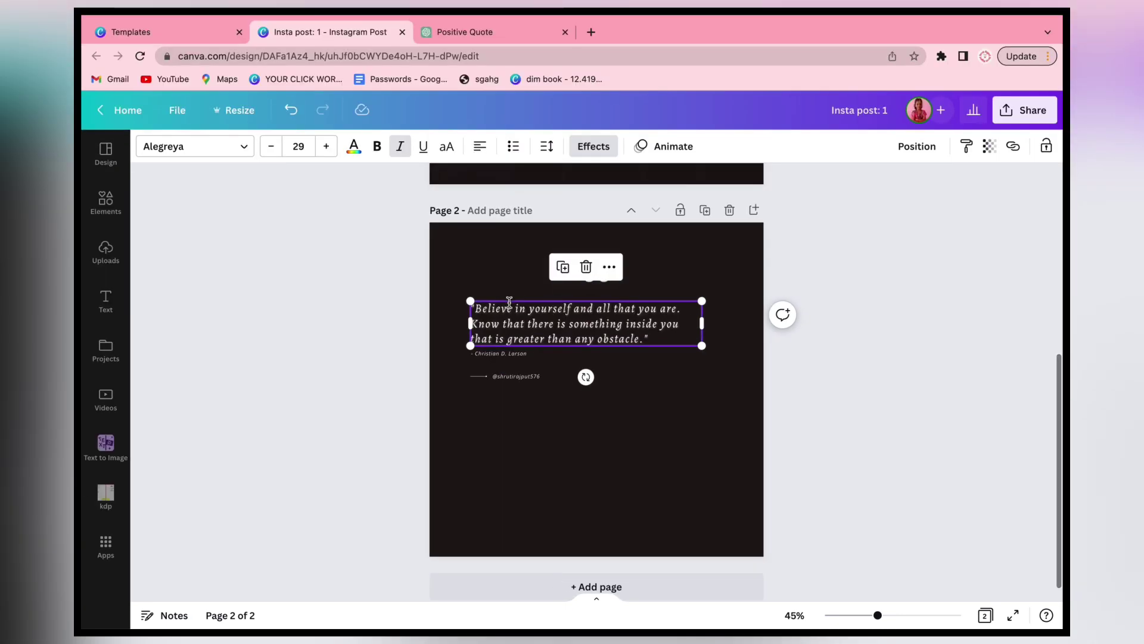
double_click(537, 340)
text(1. "The best way to predict the future is to create it." - Peter Drucker)
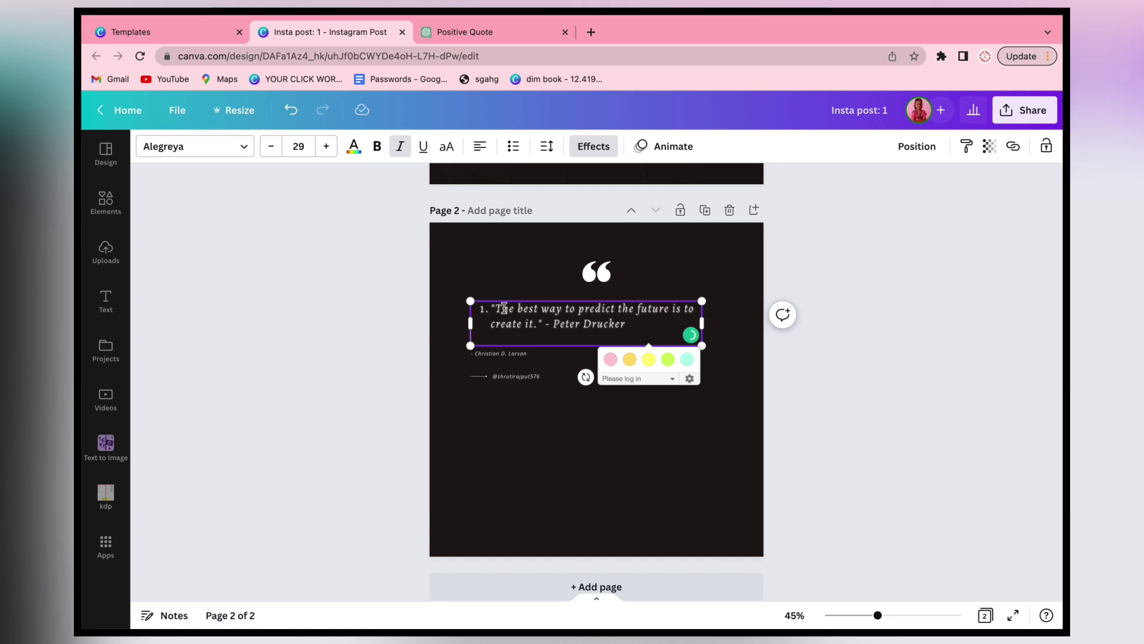
key(BackSpace)
click(513, 146)
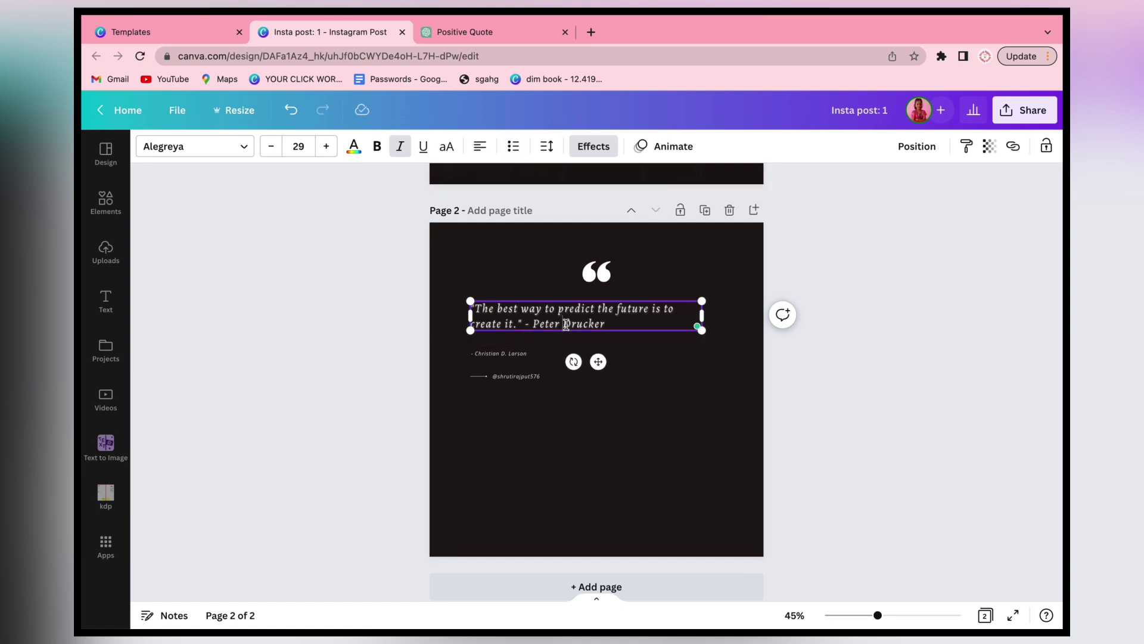
Remove the author from the page 2 quote text and set the separate attribution beneath it to "- Peter Drucker"
drag(606, 325, 485, 340)
key(BackSpace)
double_click(493, 352)
text(- Peter Drucker)
click(587, 462)
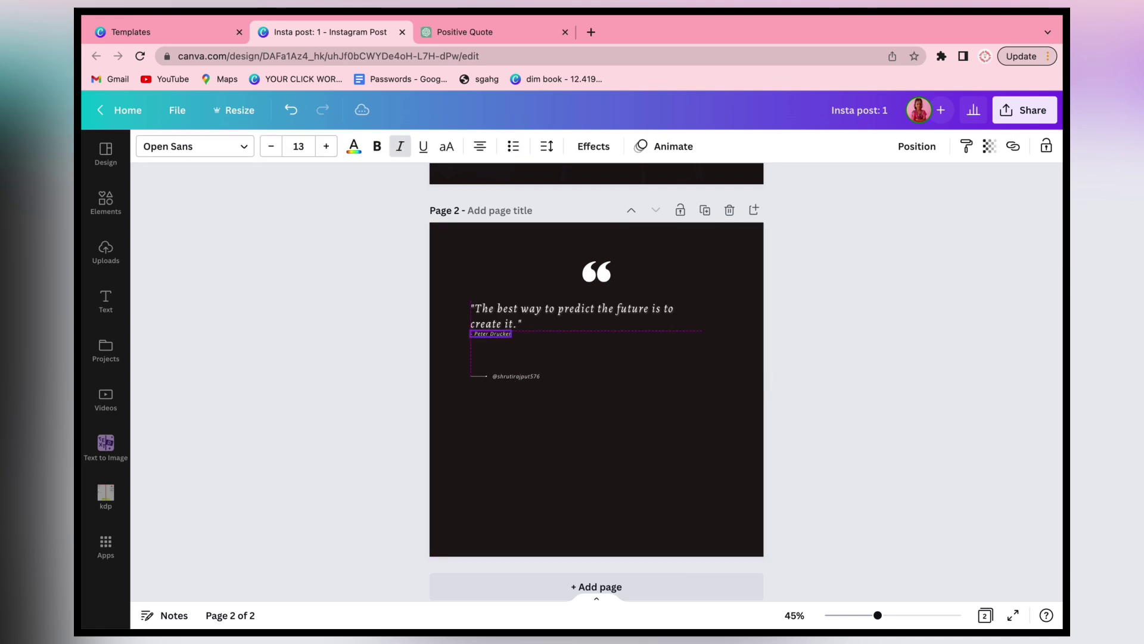
Move the handle and its short line together down to the lower-left area of page 2
drag(419, 399, 590, 371)
drag(503, 377, 494, 527)
click(393, 479)
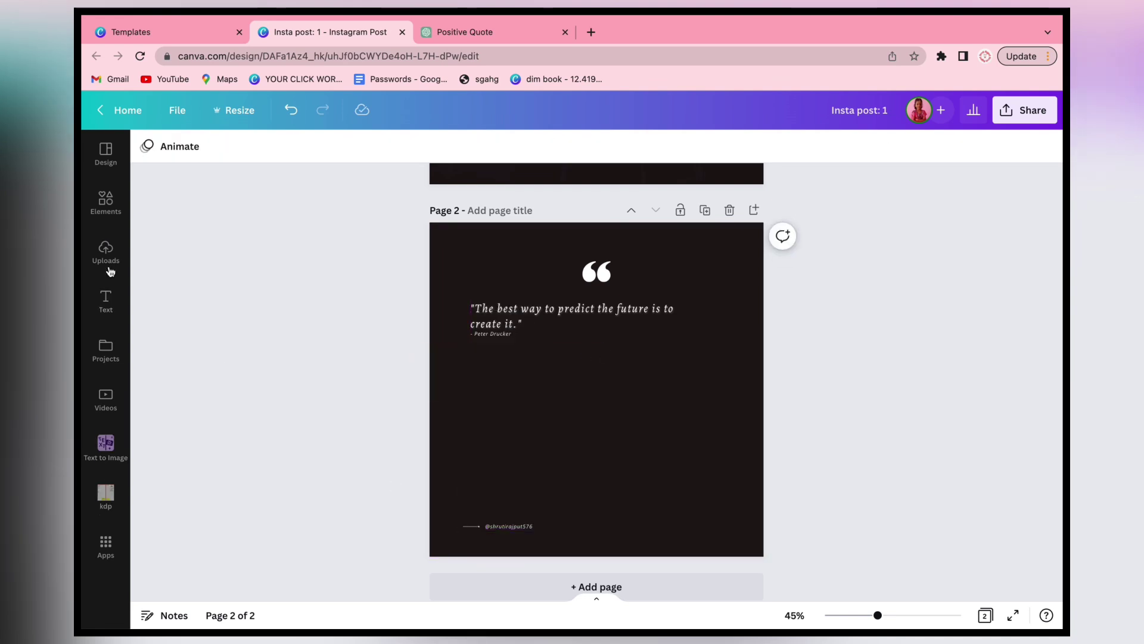
Search the elements library for "drawing panda" and look through the graphics results for a fitting illustration
click(112, 208)
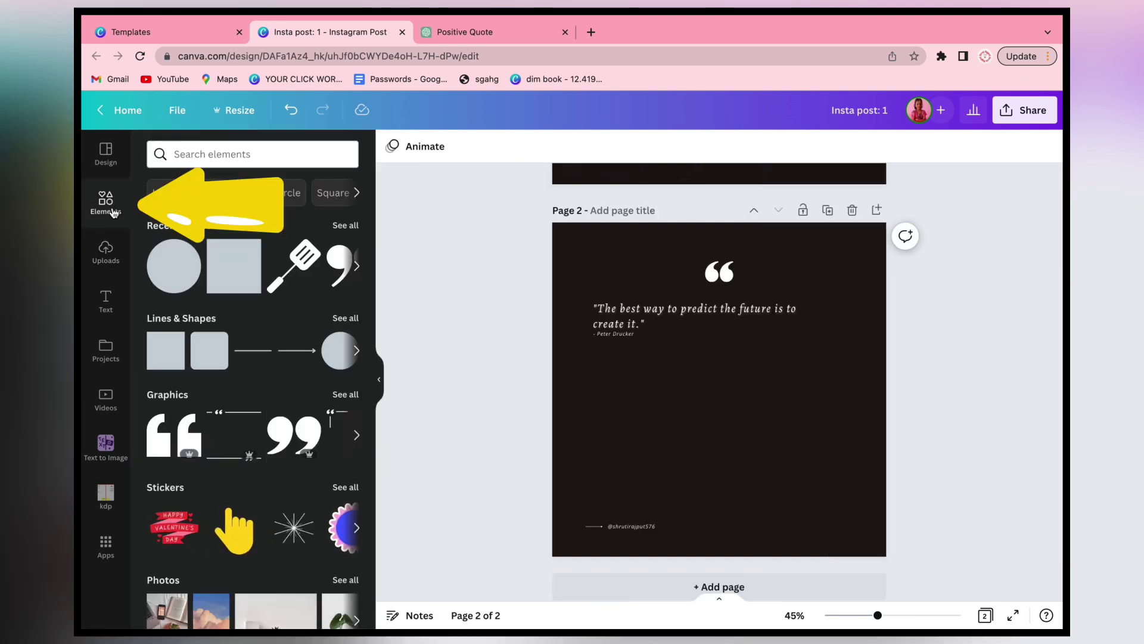
click(240, 155)
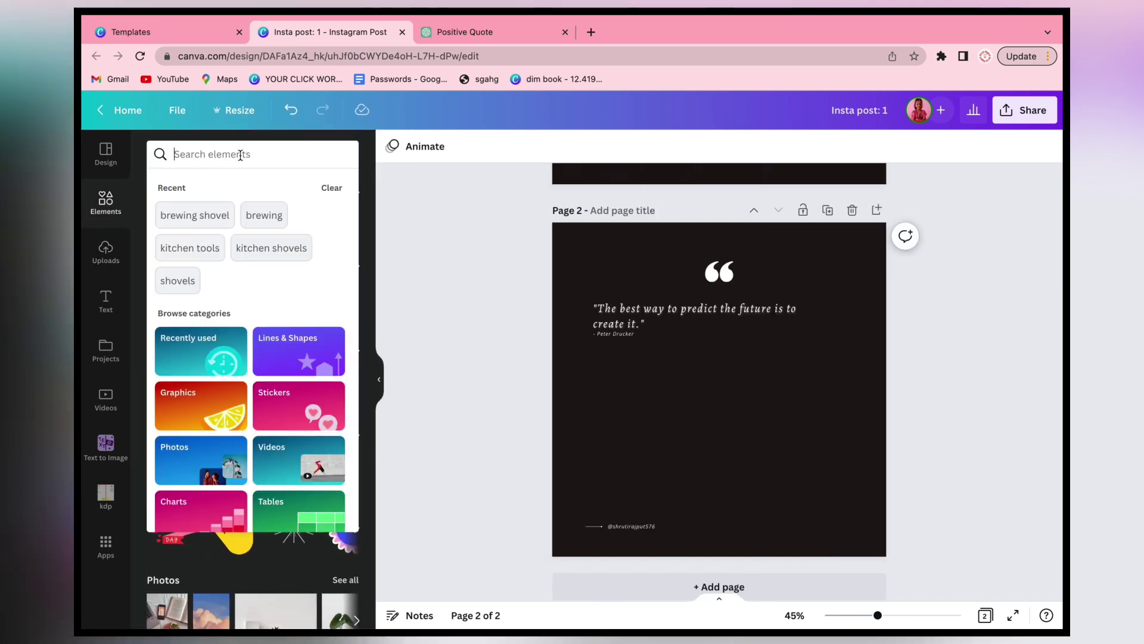
text(dra)
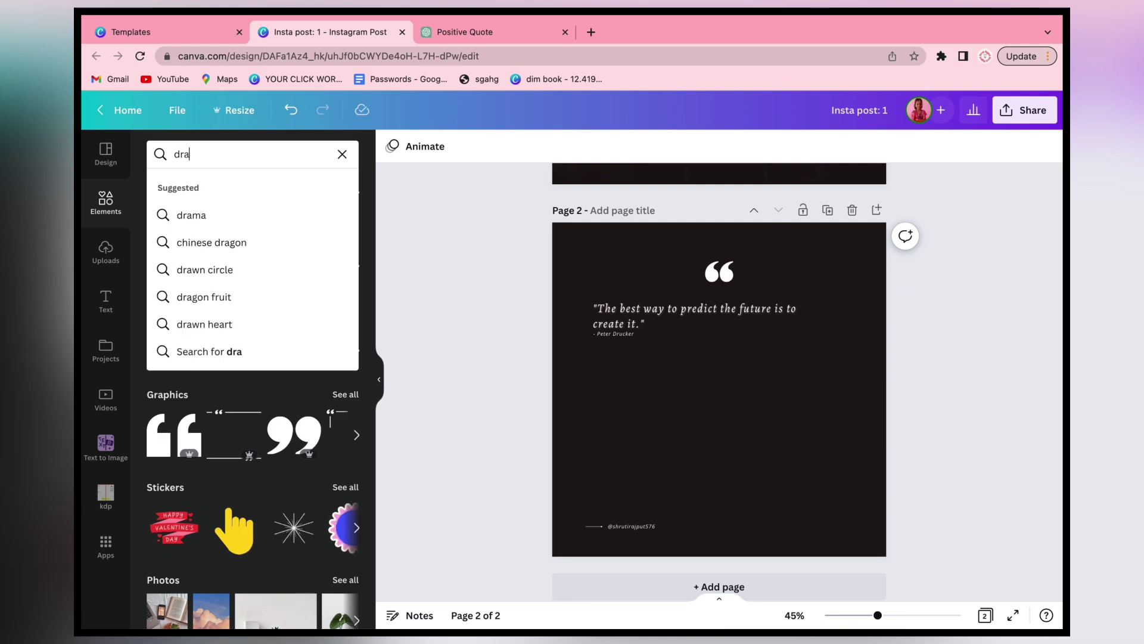
text(wing p)
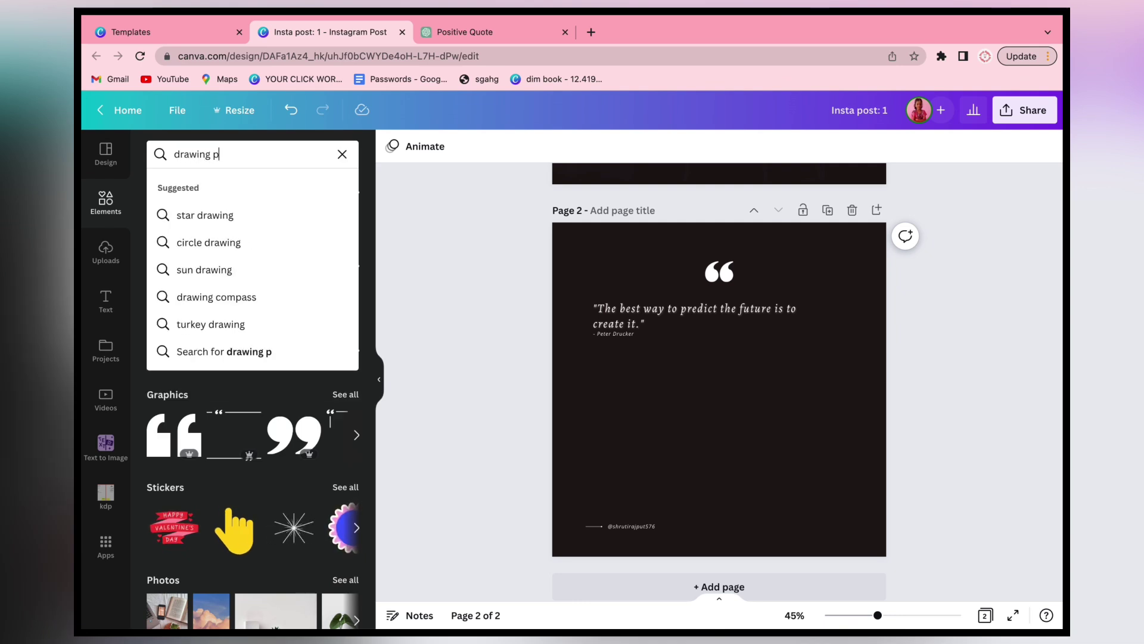
text(anda)
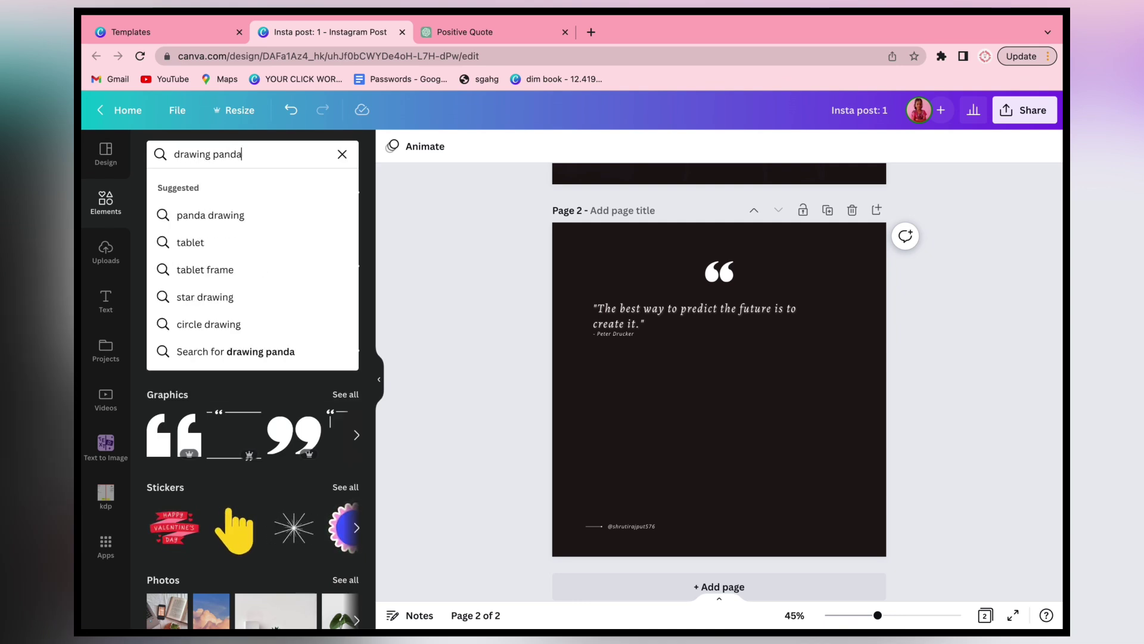
key(Return)
click(195, 187)
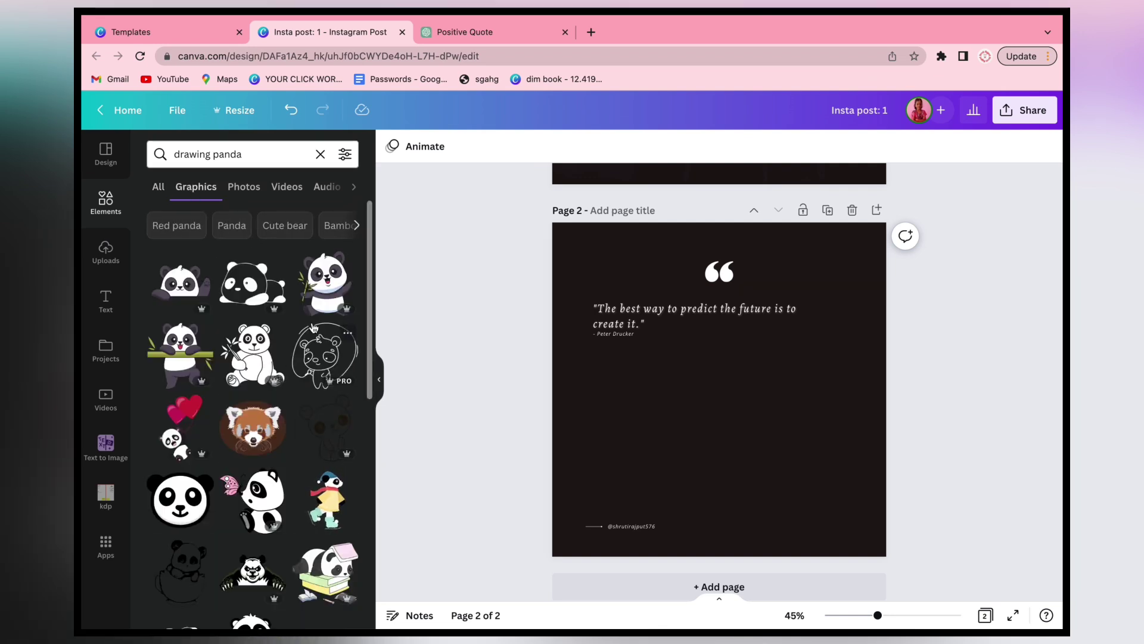
scroll(316, 325, down, 5)
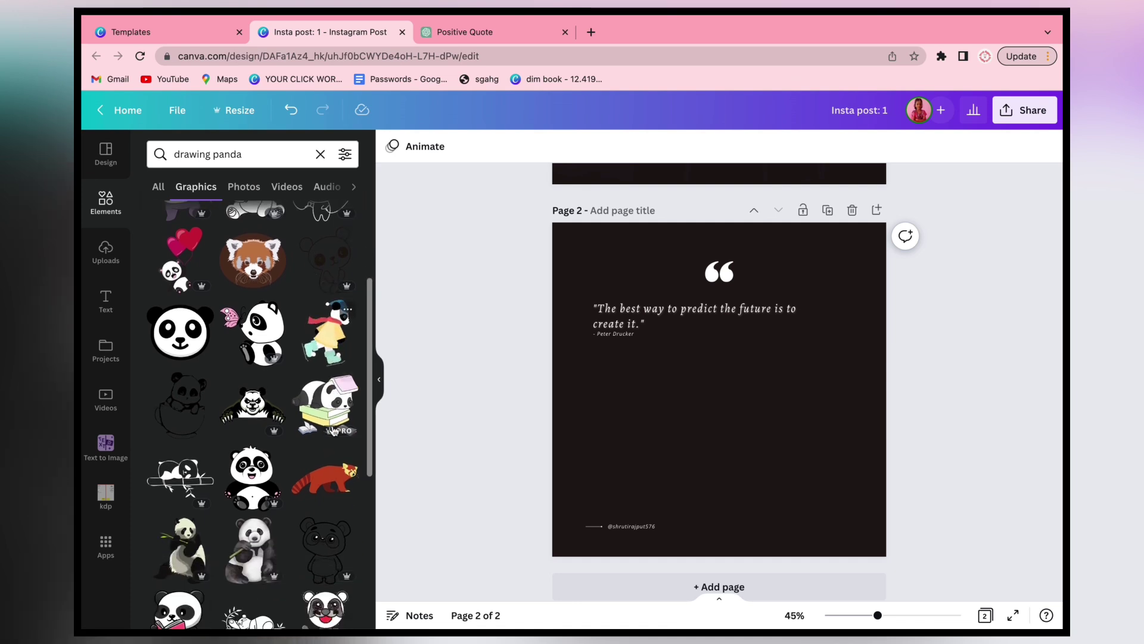
scroll(334, 431, down, 4)
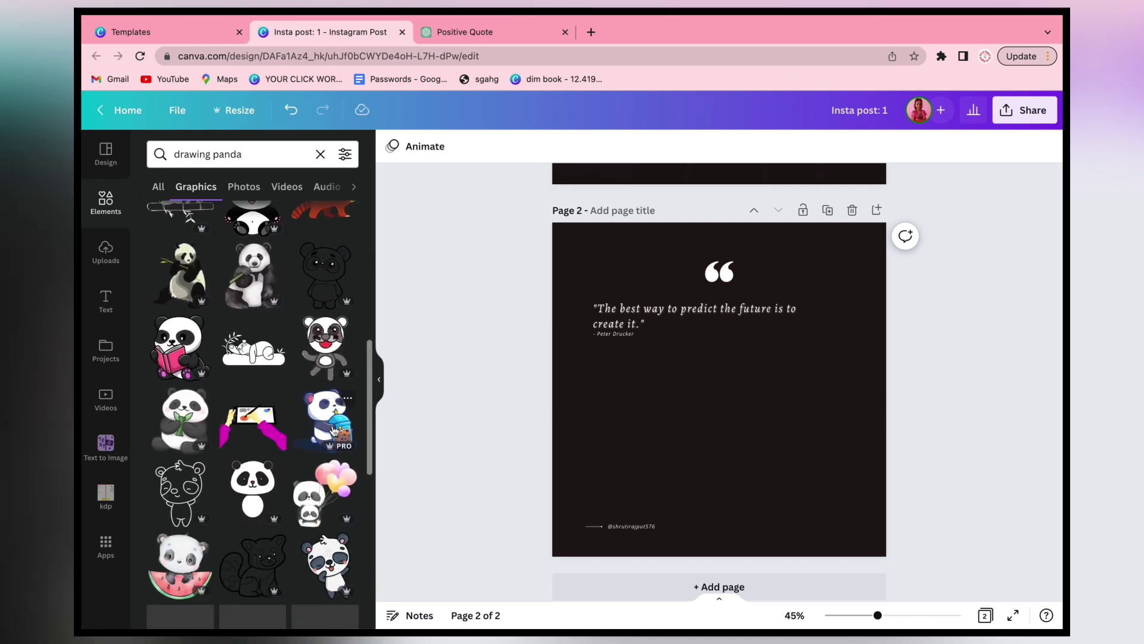
scroll(334, 431, down, 4)
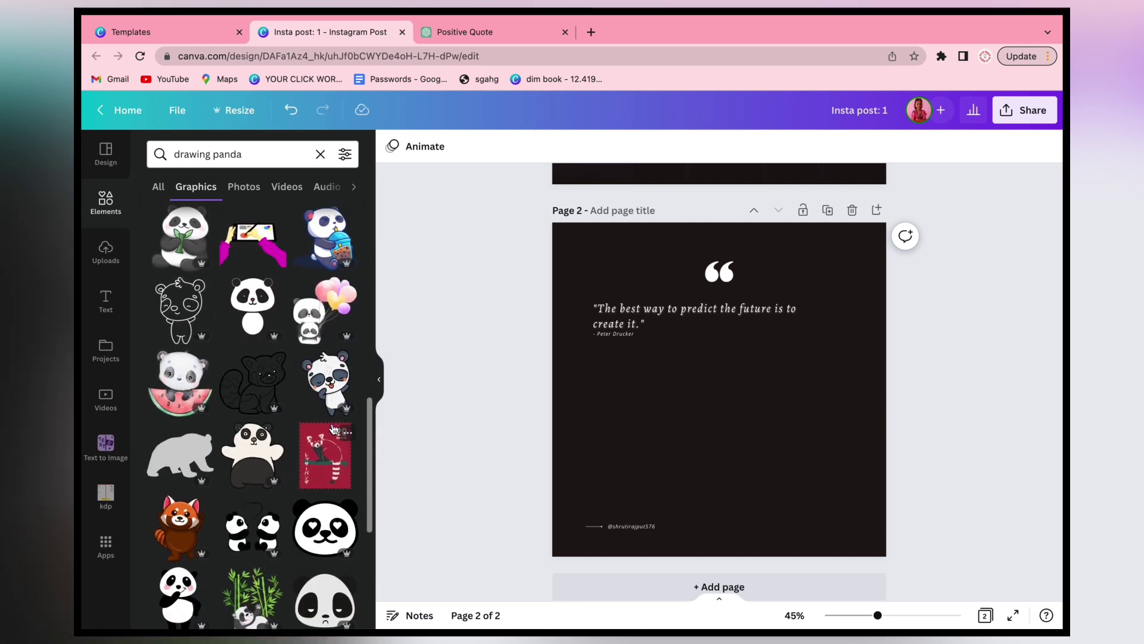
scroll(334, 428, down, 3)
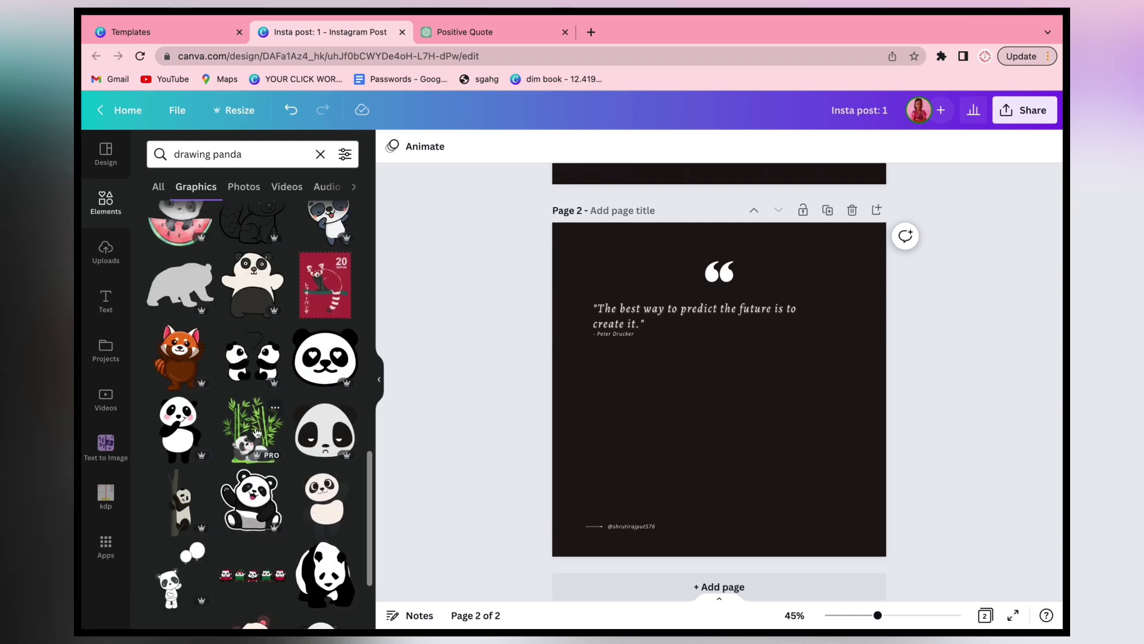
scroll(257, 433, down, 5)
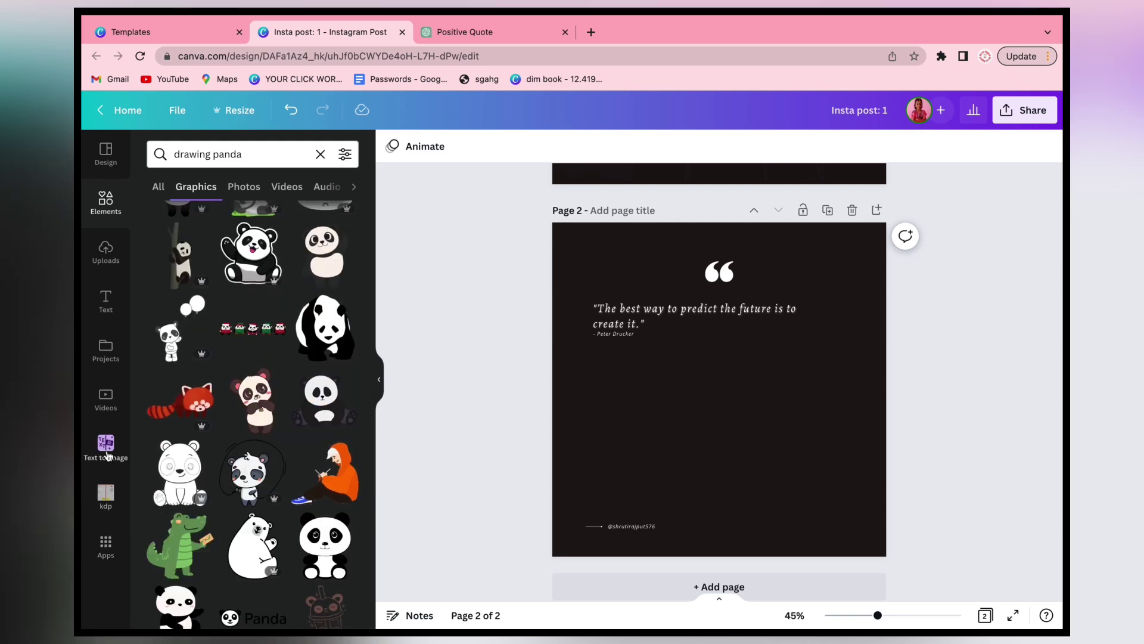
Generate Text to Image pictures from the prompt "a cute panda having a pen in hand writing in air"
click(106, 447)
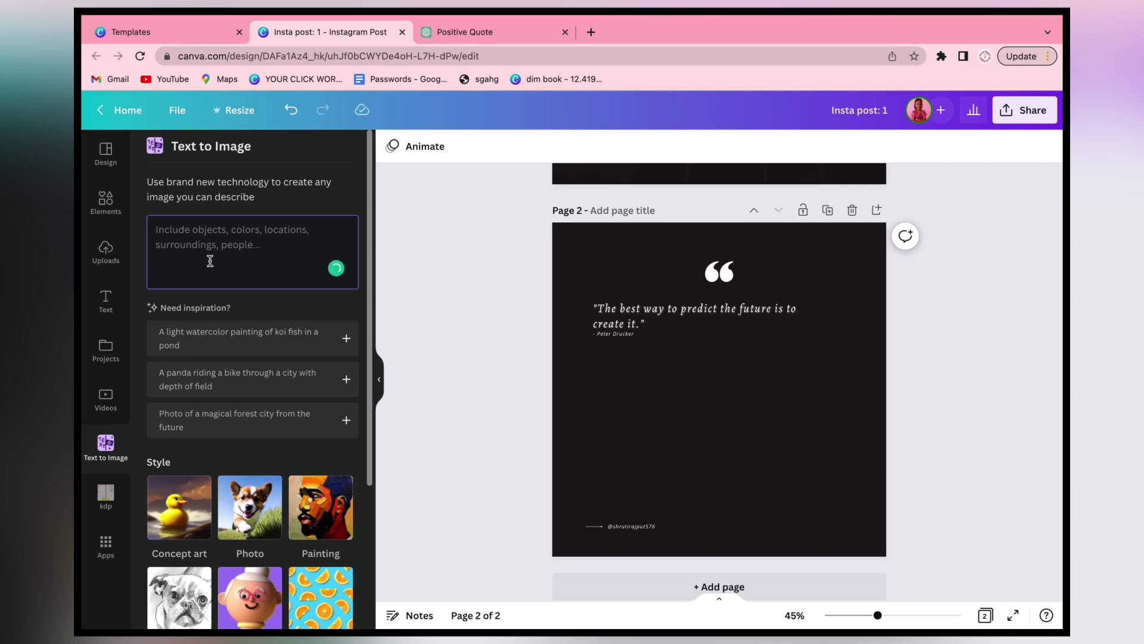
text(a cu)
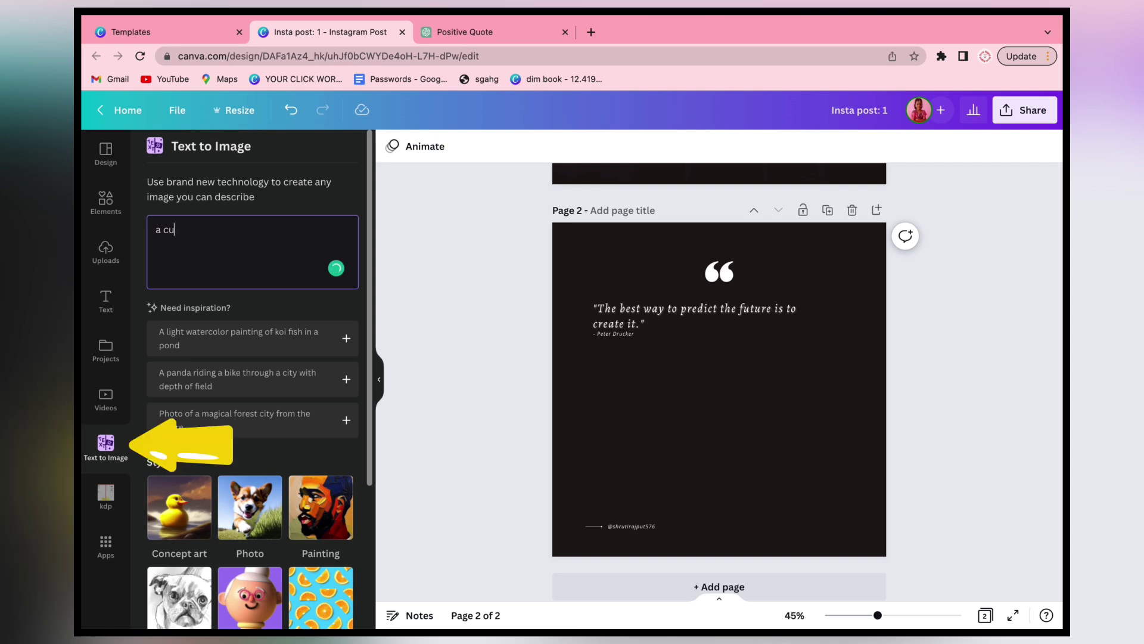
text(te panda having a pen)
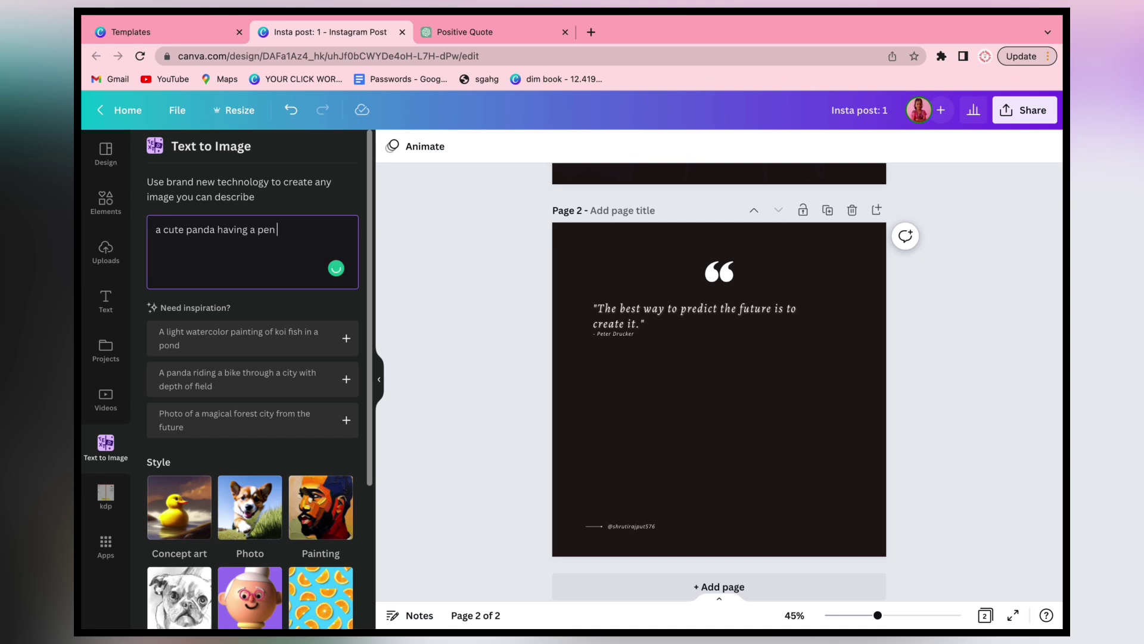
text( in hand writing in air)
key(Return)
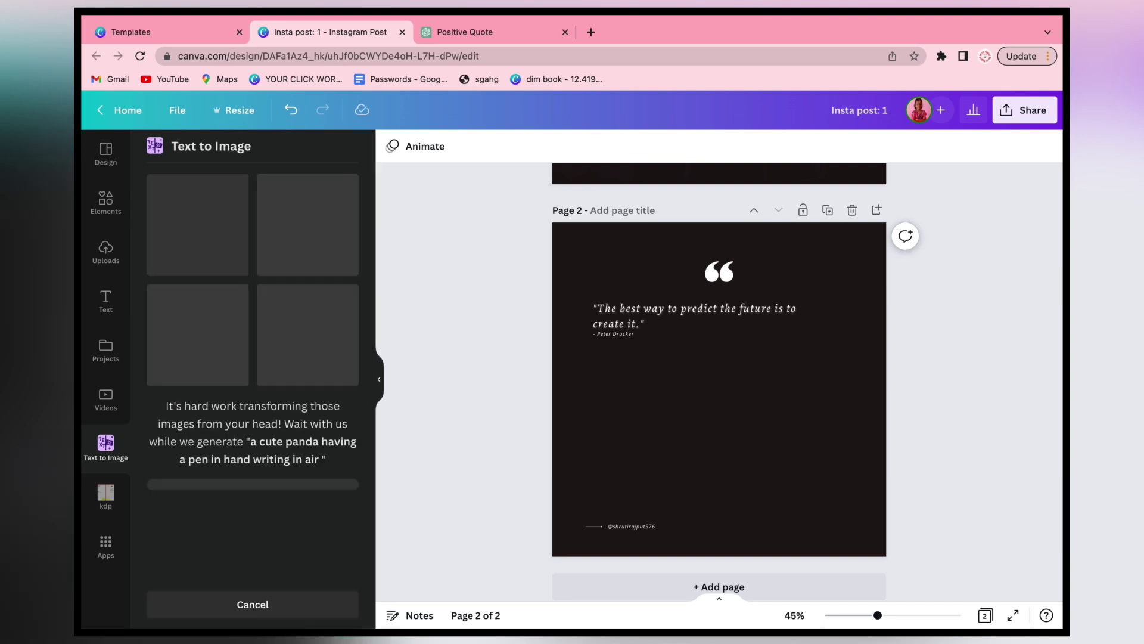
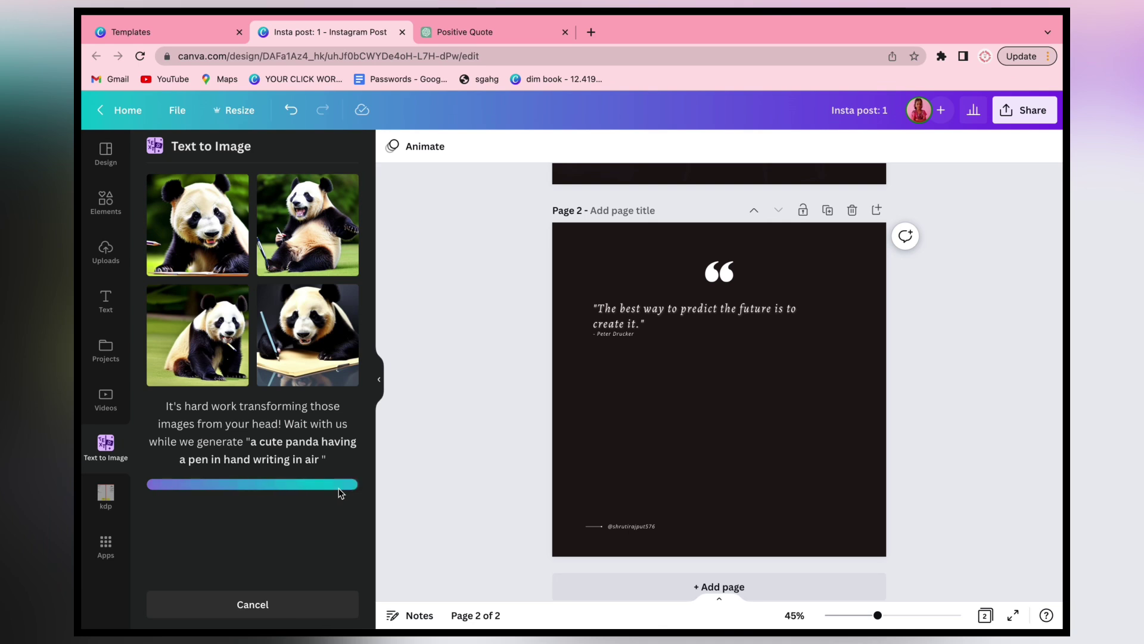
Try the generated panda writing on paper as a full-page 1,080 × 1,080 image on page 2, and delete it
drag(319, 360, 778, 486)
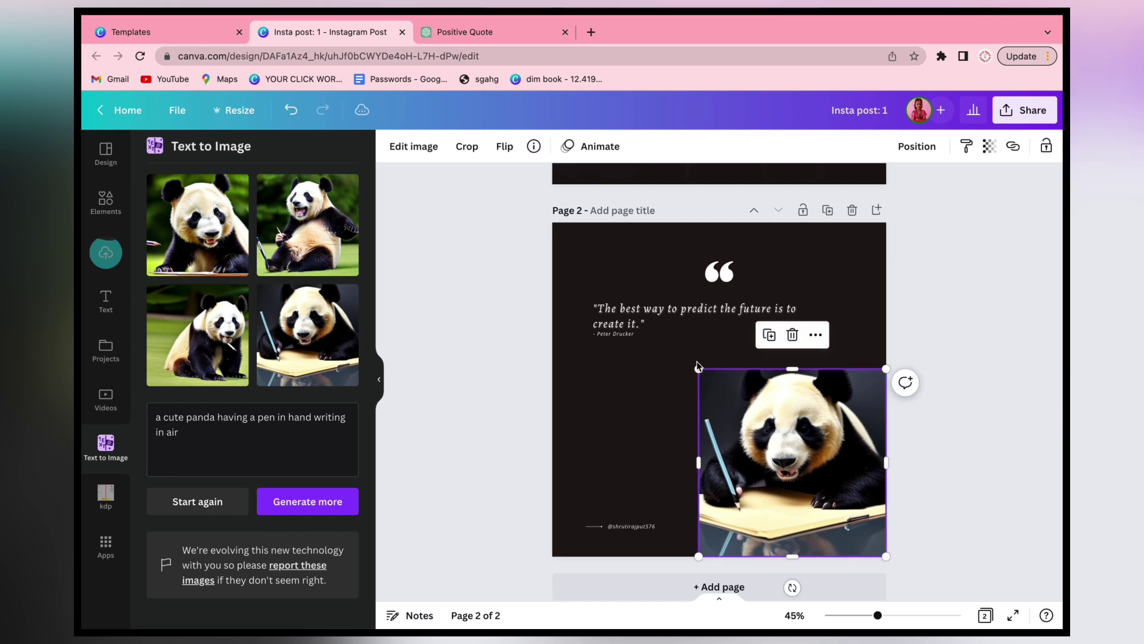
drag(698, 369, 488, 288)
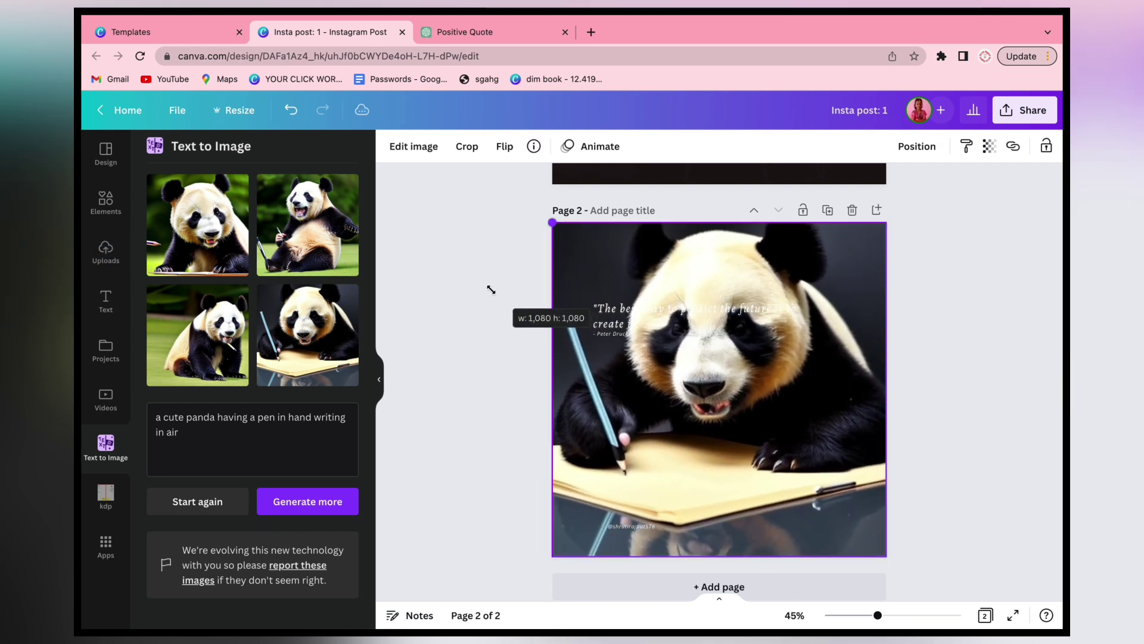
click(917, 149)
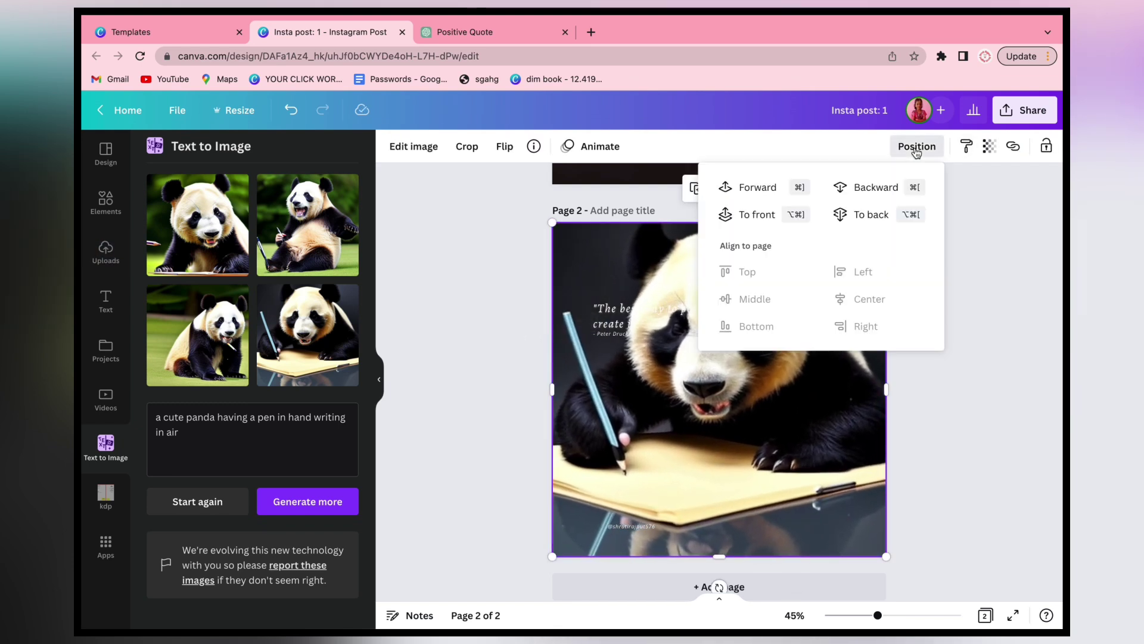
click(957, 392)
click(833, 327)
key(Delete)
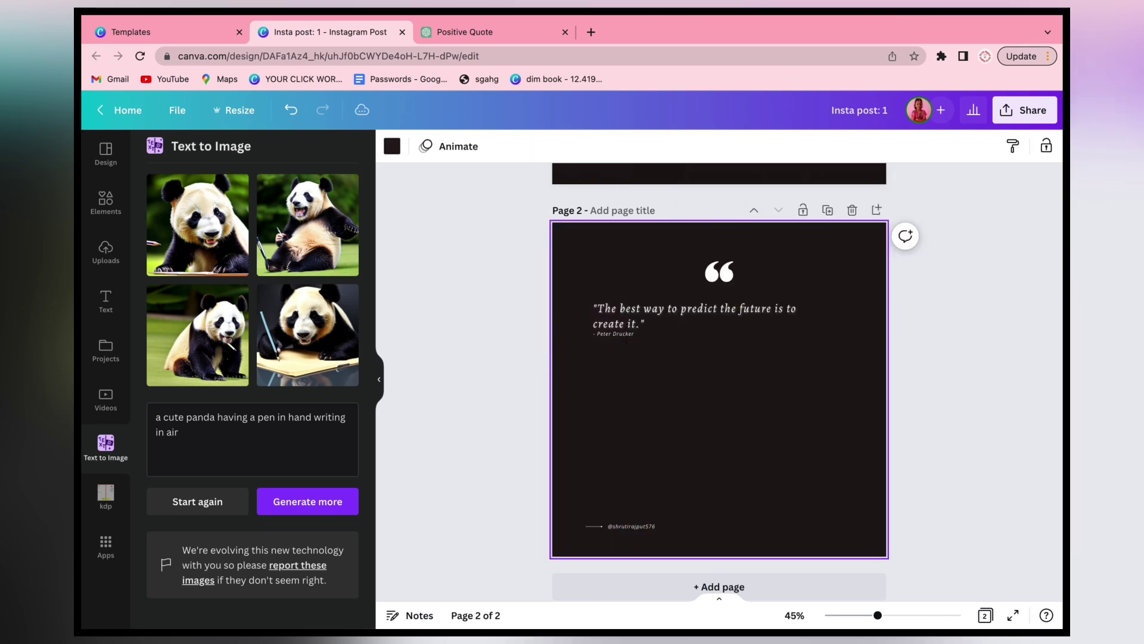
Add the waving panda with the pink scarf from the "drawing panda" graphics to the lower-right part of page 2
click(119, 214)
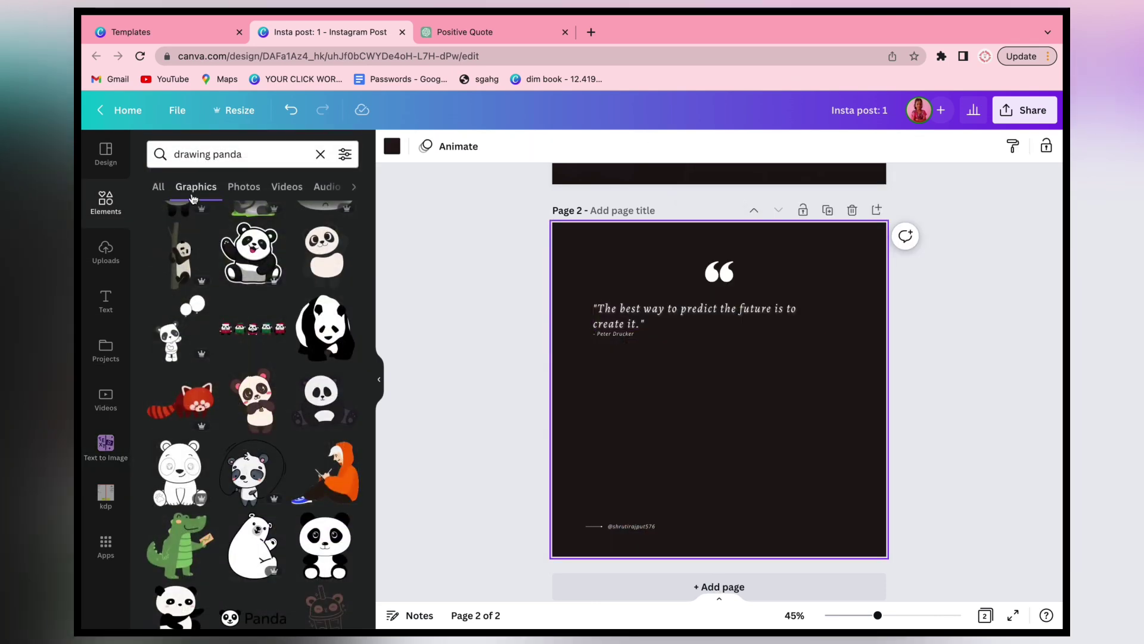
scroll(257, 227, down, 4)
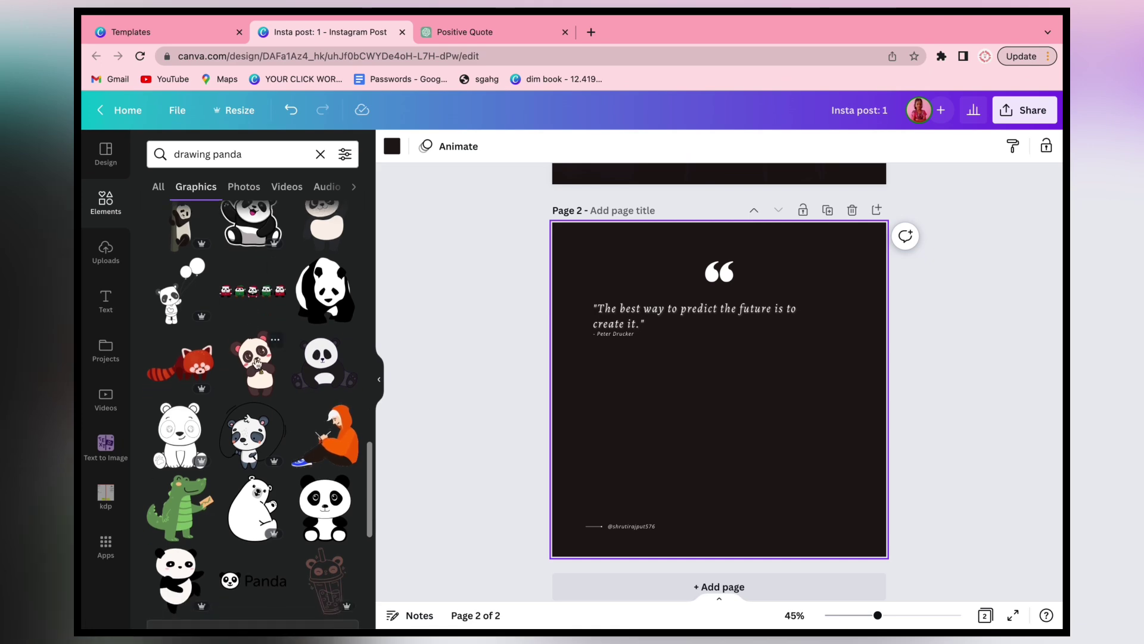
scroll(257, 363, down, 7)
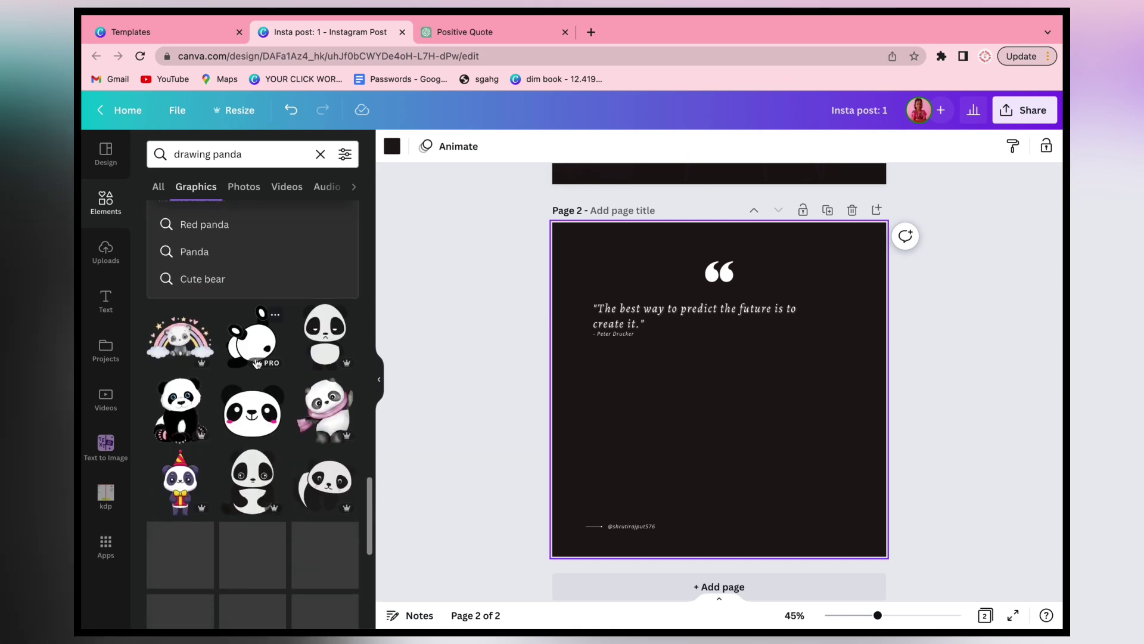
click(326, 280)
drag(758, 380, 820, 410)
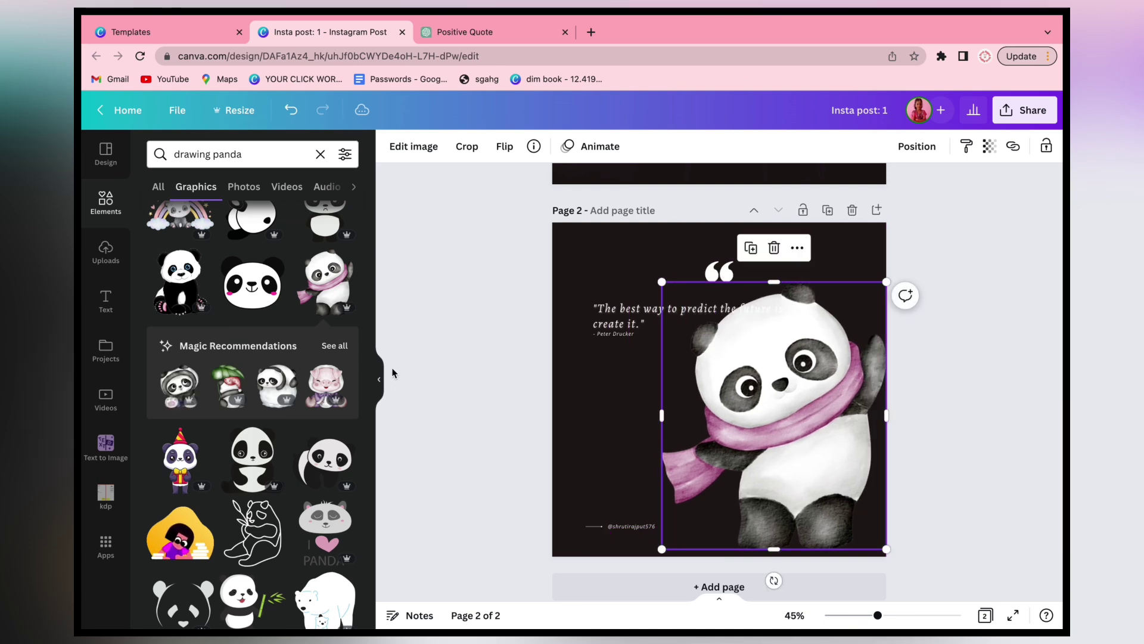
Shrink the panda graphic on page 2 and seat it in the lower-right corner, clear of the quote text
click(378, 380)
drag(539, 280, 543, 342)
drag(715, 409, 715, 417)
click(829, 406)
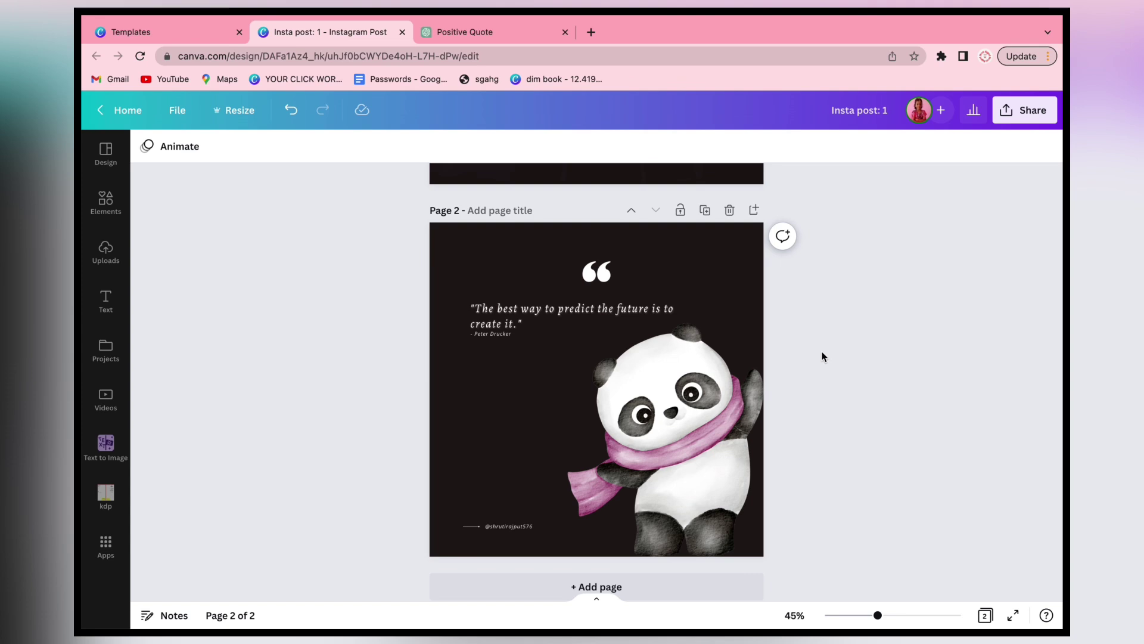
Lower the attribution slightly beneath the quote, and shift the quotation mark, quote and attribution up on page 2
click(498, 339)
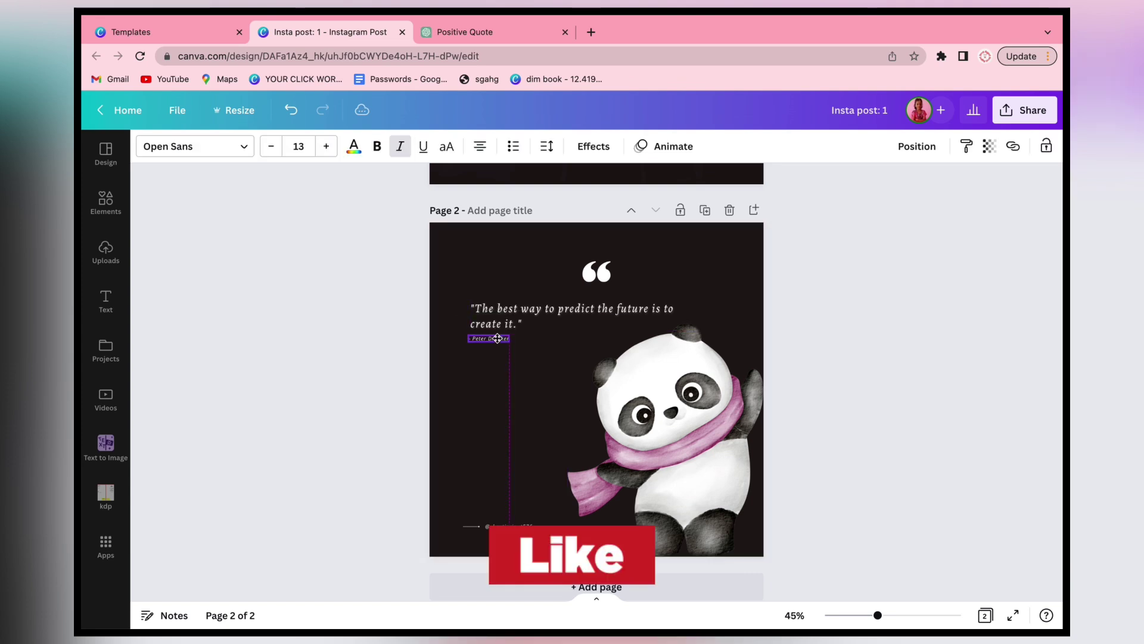
click(295, 378)
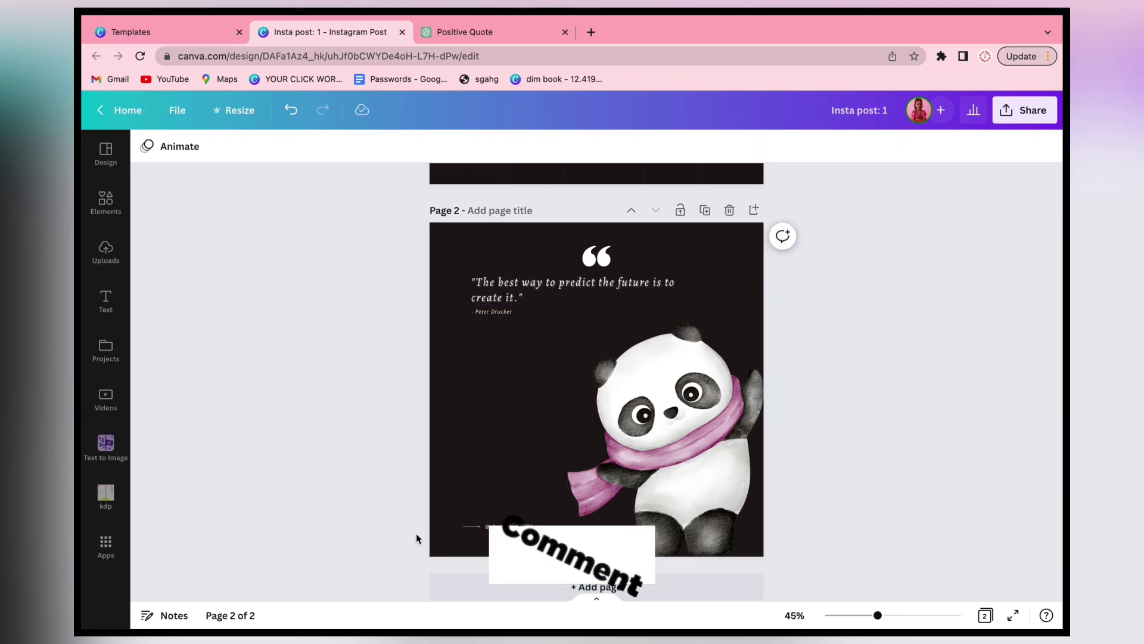
Add a new blank page after page 2
scroll(402, 436, up, 5)
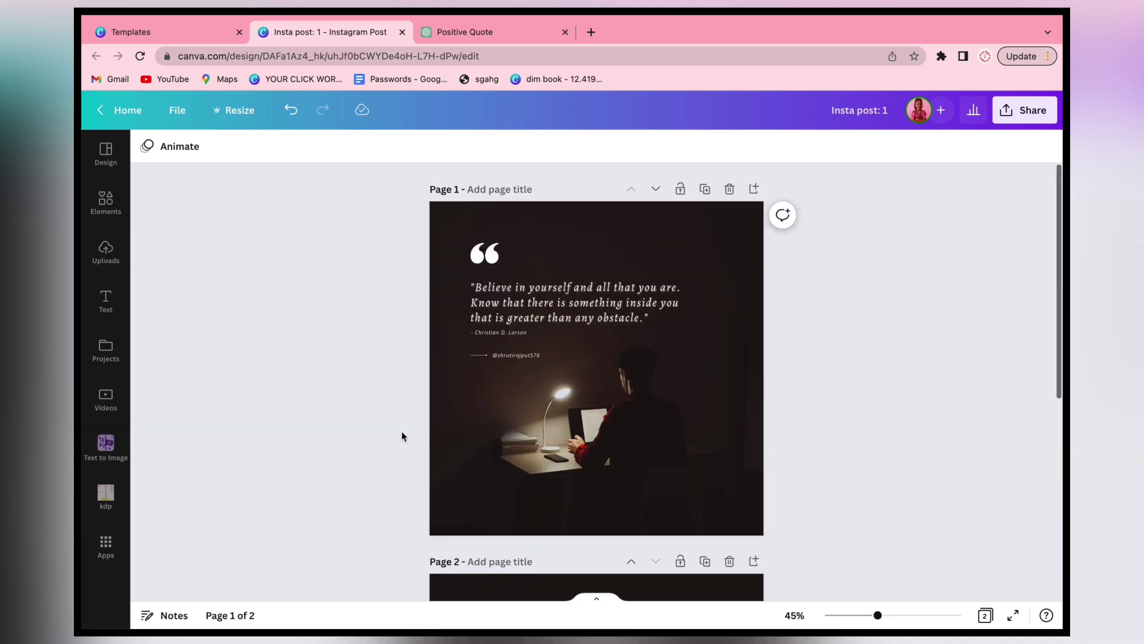
scroll(401, 436, down, 5)
click(754, 189)
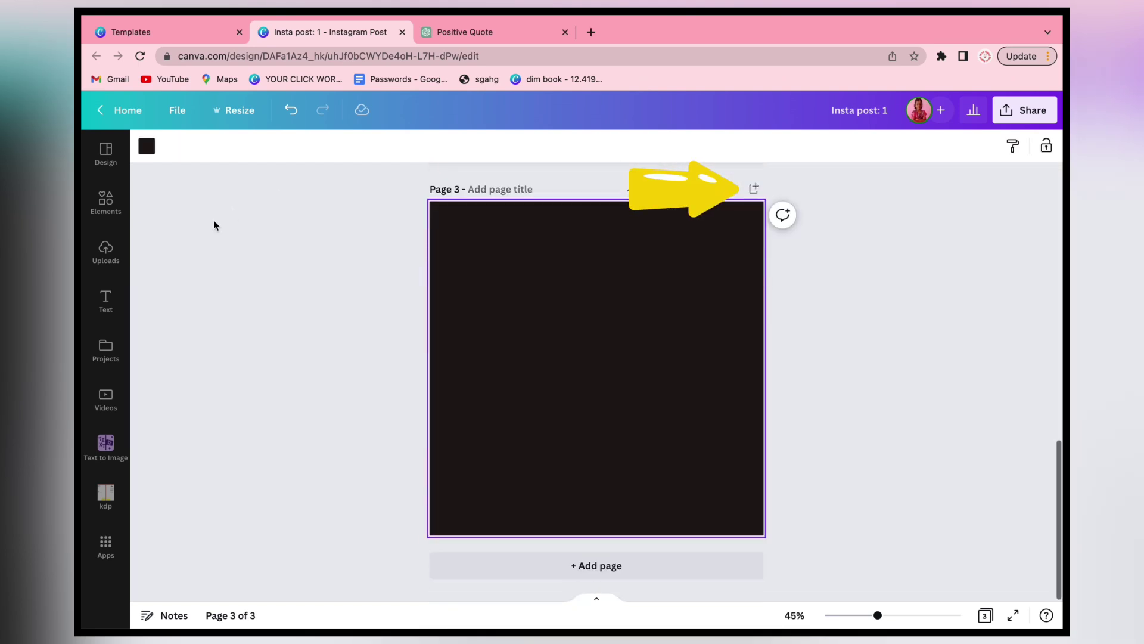
Add the quote frame with horizontal lines and opening and closing quotation marks to page 3, and colour it white
click(107, 203)
click(320, 154)
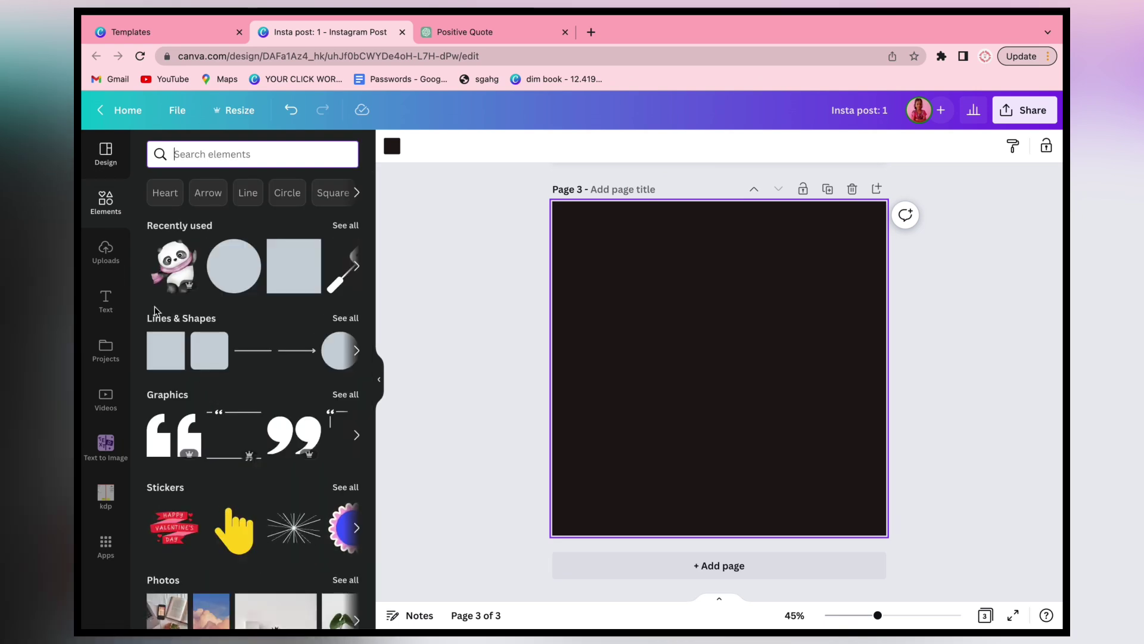
click(234, 424)
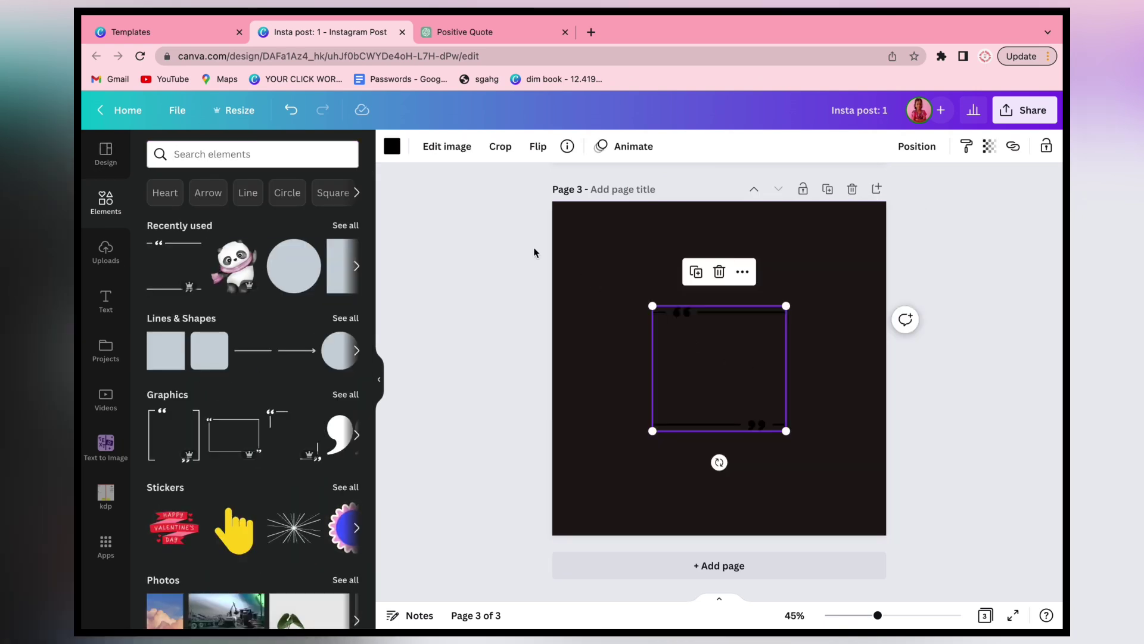
click(392, 147)
click(344, 325)
Enlarge the white quote frame to the full width of page 3 and centre it vertically on the page
drag(709, 381, 611, 303)
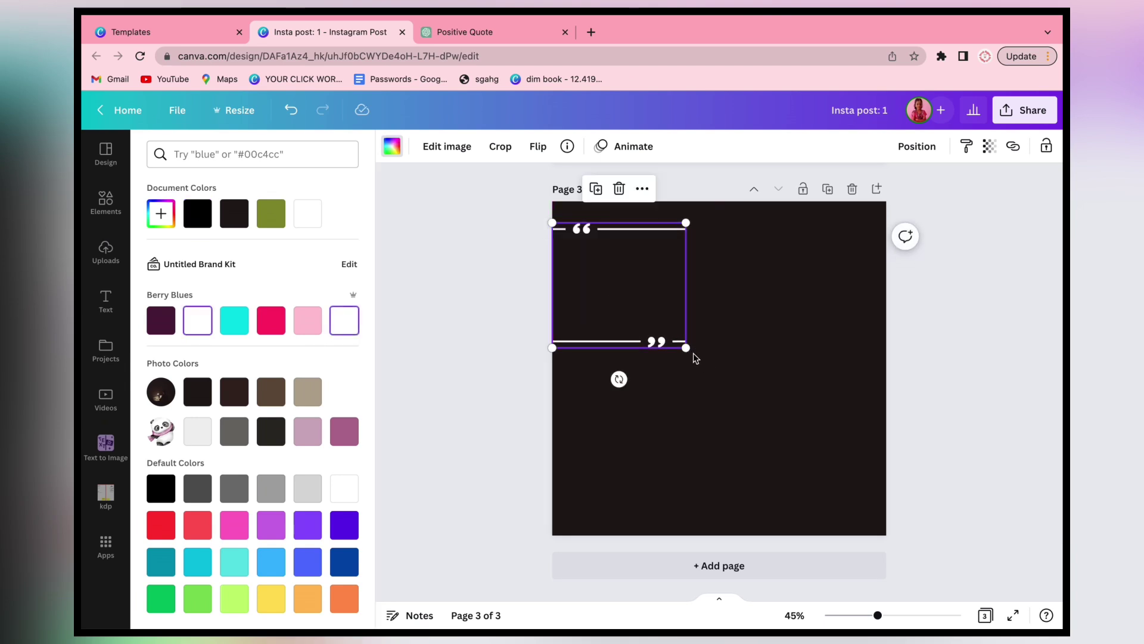
drag(690, 352, 901, 510)
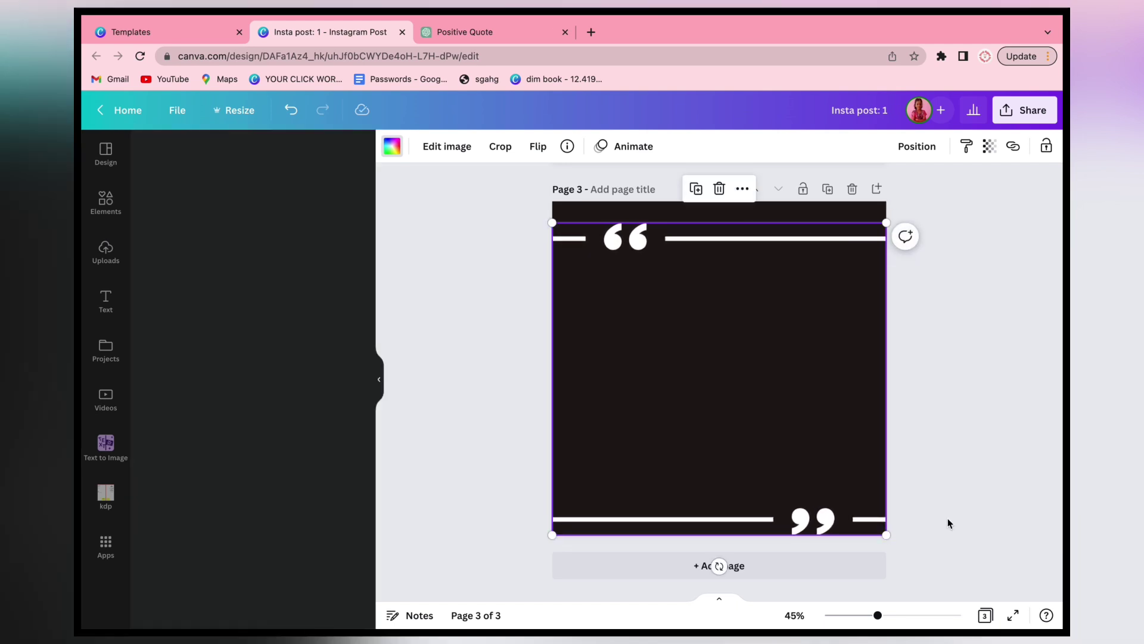
drag(728, 427, 727, 416)
click(944, 412)
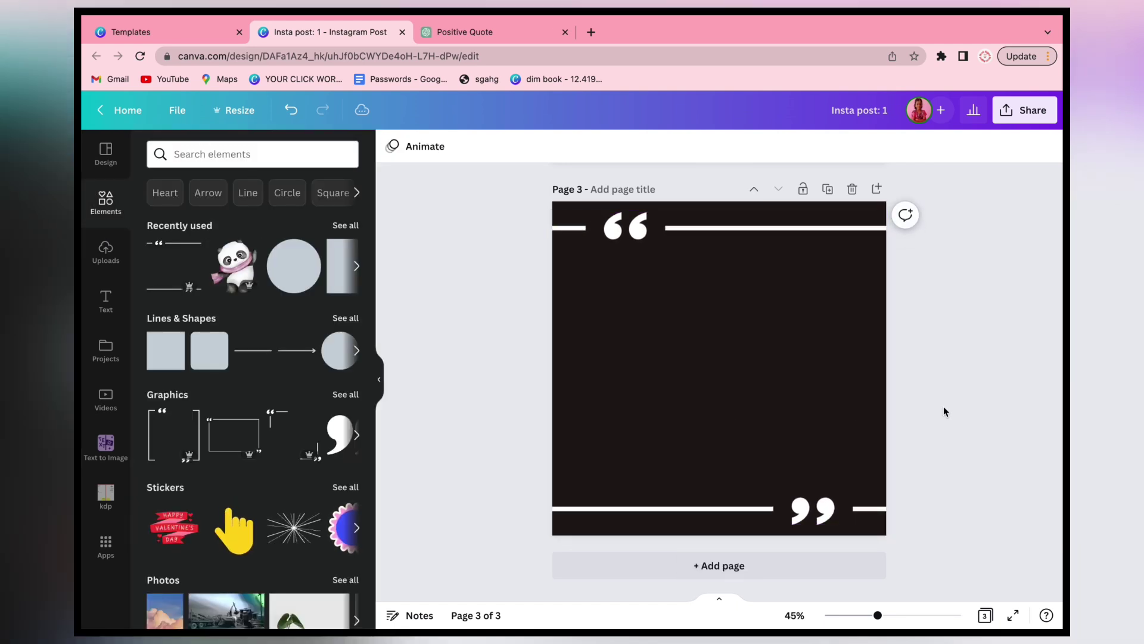
Copy the quote "Positive anything is better than negative nothing." with its attribution from ChatGPT and paste it inside the frame on page 3 in Canva
click(509, 29)
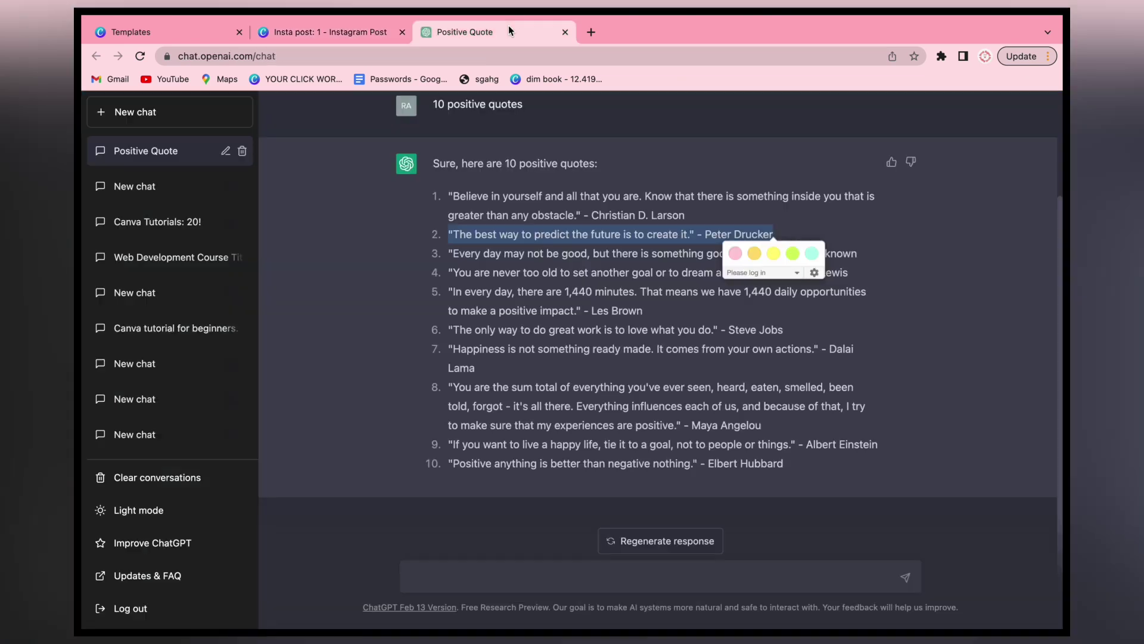
drag(451, 254, 780, 267)
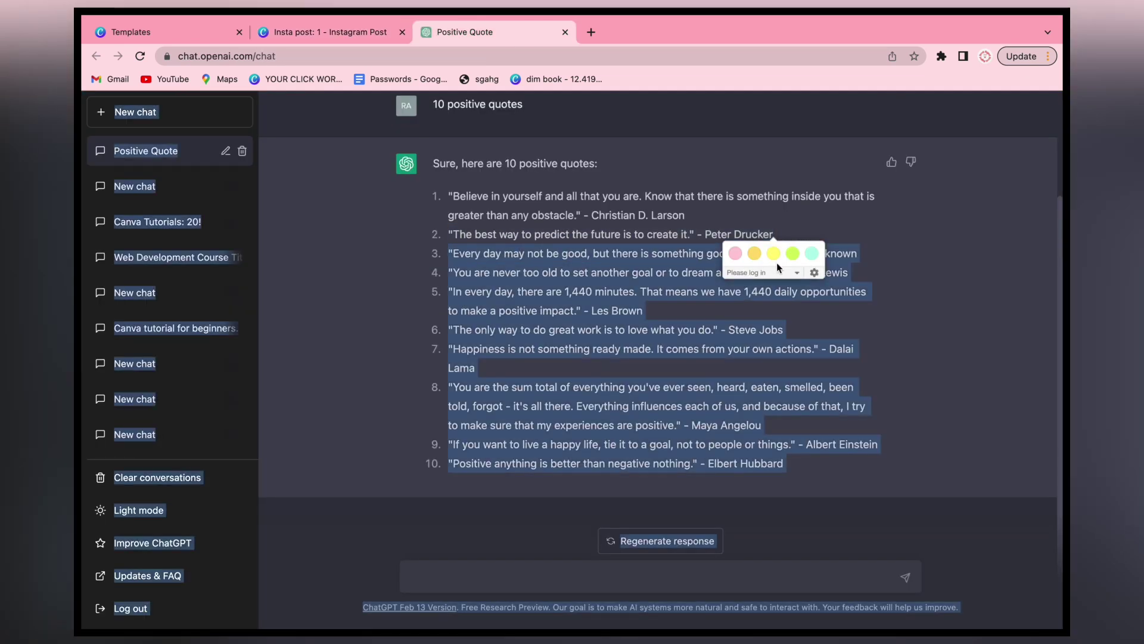
click(523, 409)
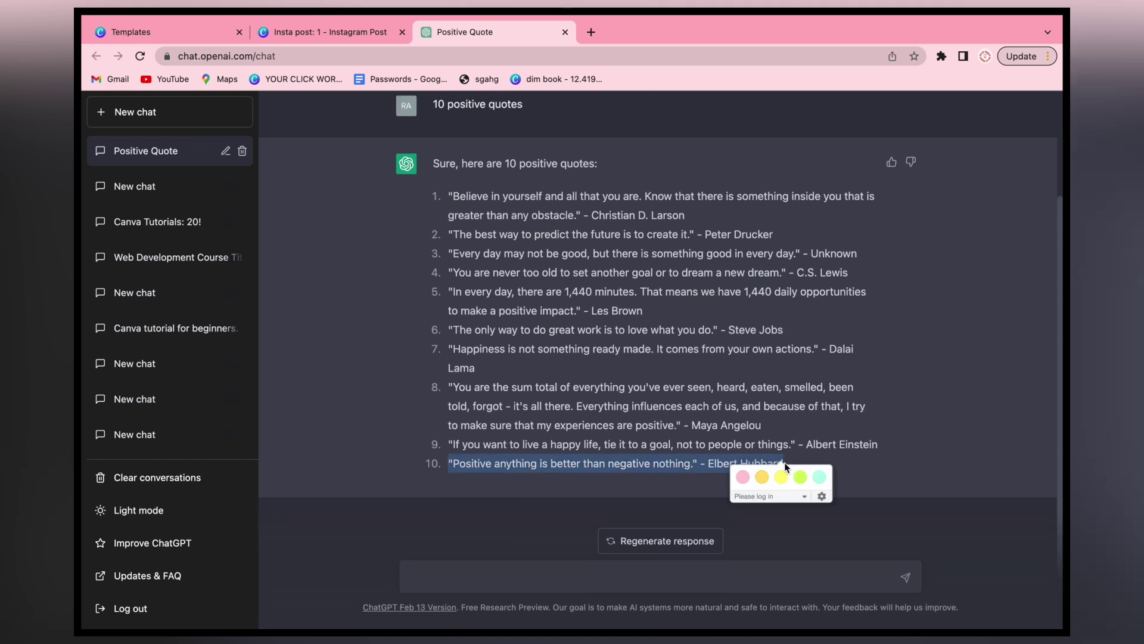
click(322, 32)
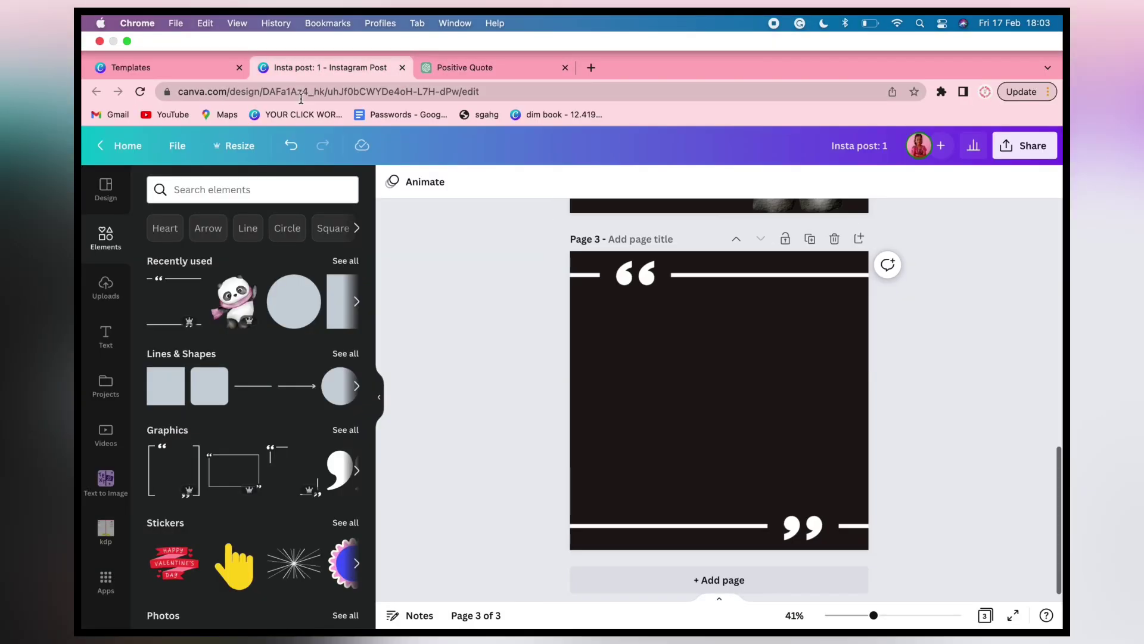
click(593, 412)
key(ctrl+v)
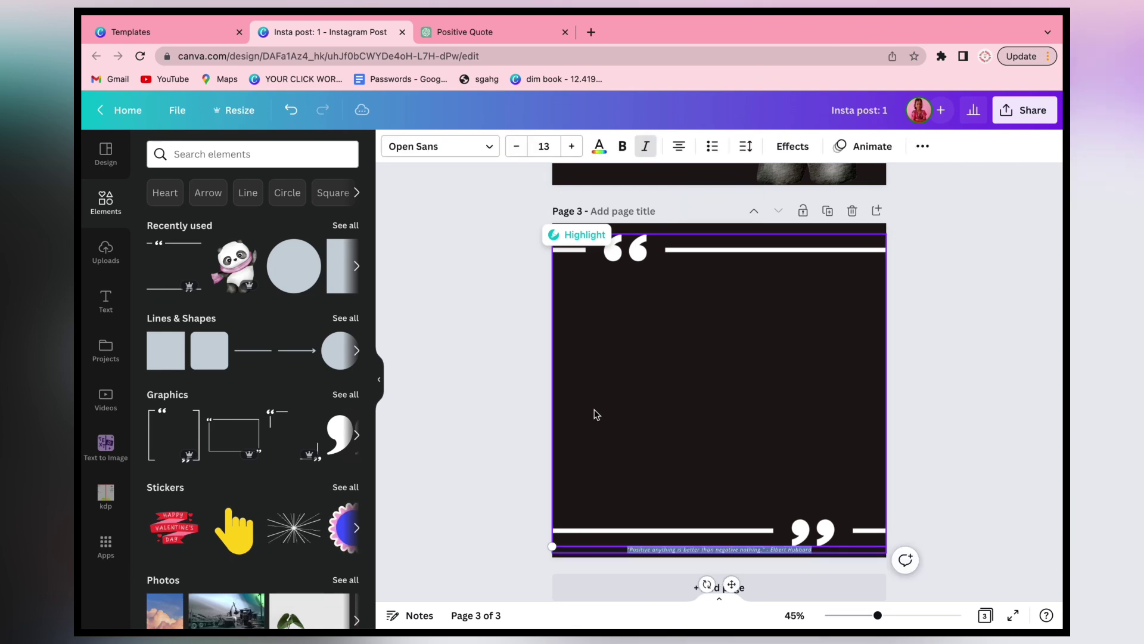
mouse_move(733, 585)
mouse_down()
mouse_move(712, 465)
mouse_move(758, 355)
mouse_move(706, 323)
mouse_move(680, 328)
mouse_up()
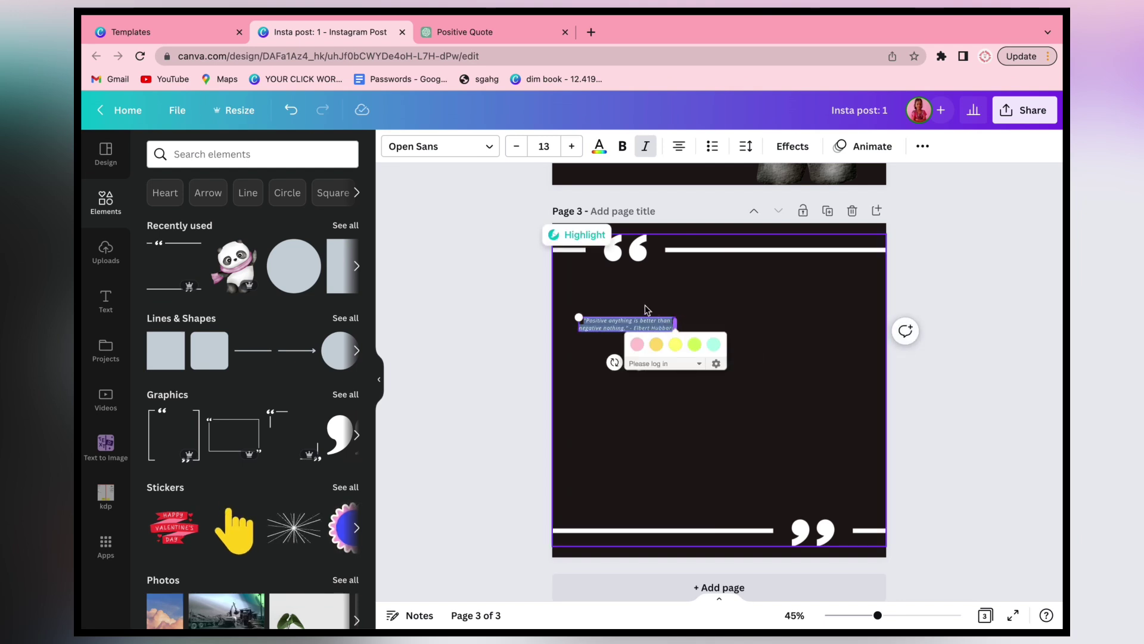
Set the pasted quote's font size to 100
click(503, 242)
click(623, 320)
click(552, 144)
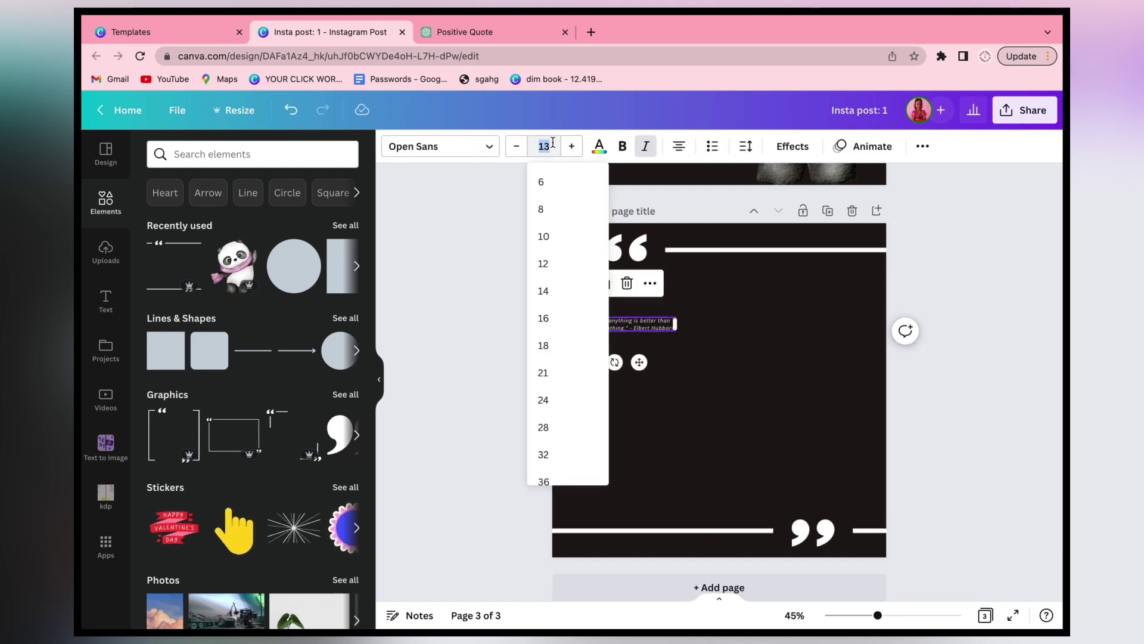
key(Return)
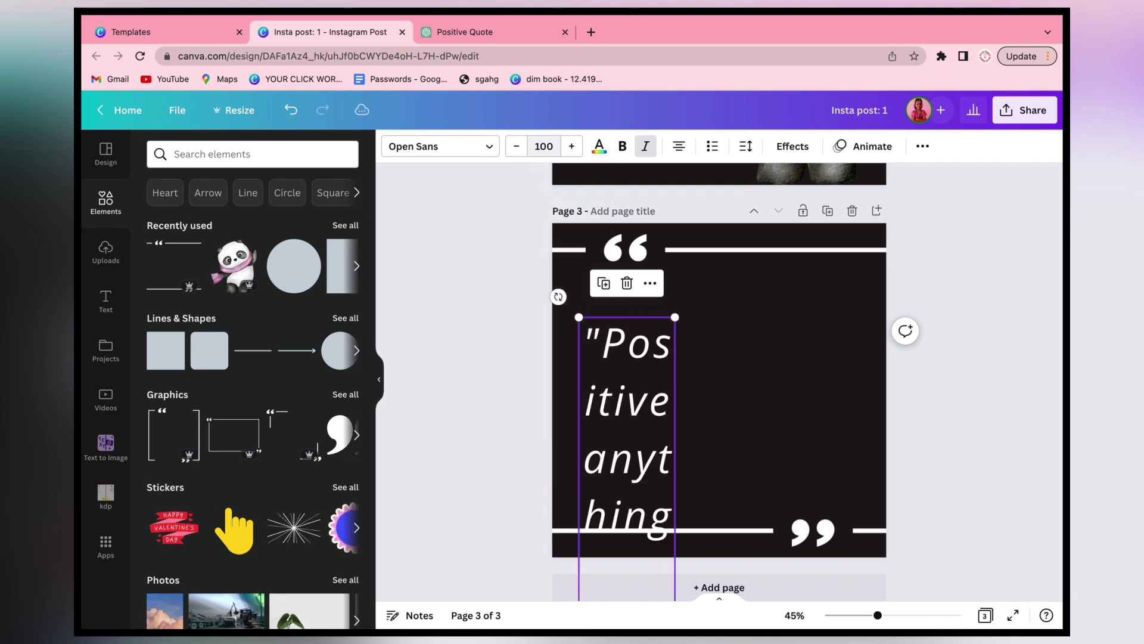
Widen the quote's text box to nearly the full width of page 3, set its font size to 50 and centre it inside the frame
click(508, 348)
click(623, 383)
drag(675, 388, 877, 395)
click(943, 398)
drag(773, 394, 765, 352)
click(545, 146)
text(50)
key(Return)
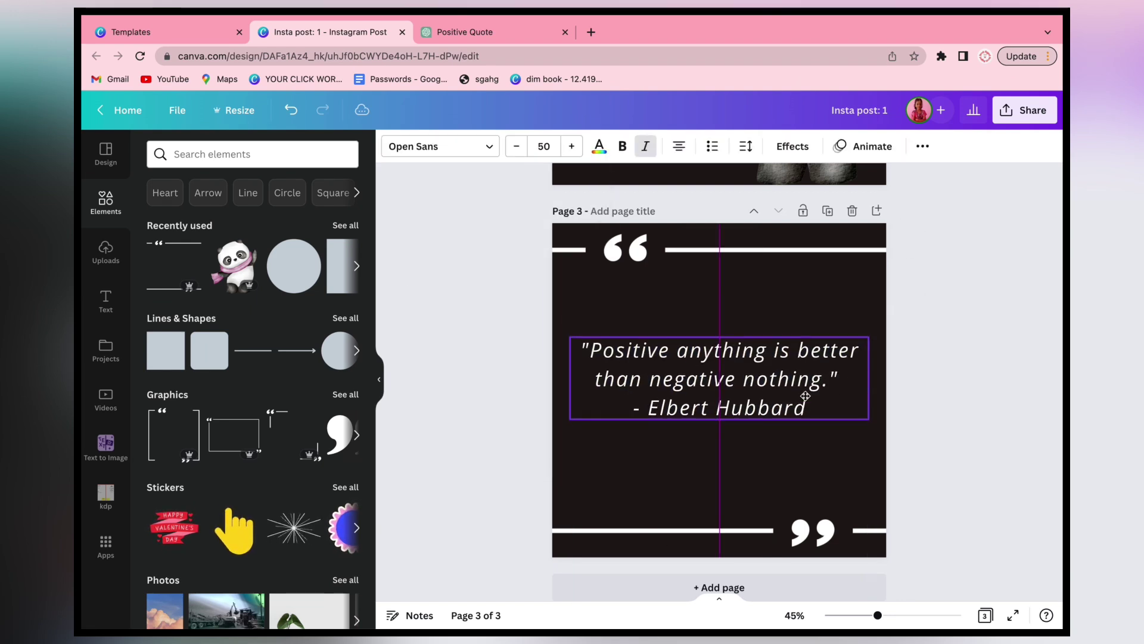
Search the elements for "leaf", add the green leafy branch graphic, shrink it and place it in the lower-left corner of page 3
click(239, 153)
text(leaf)
key(Return)
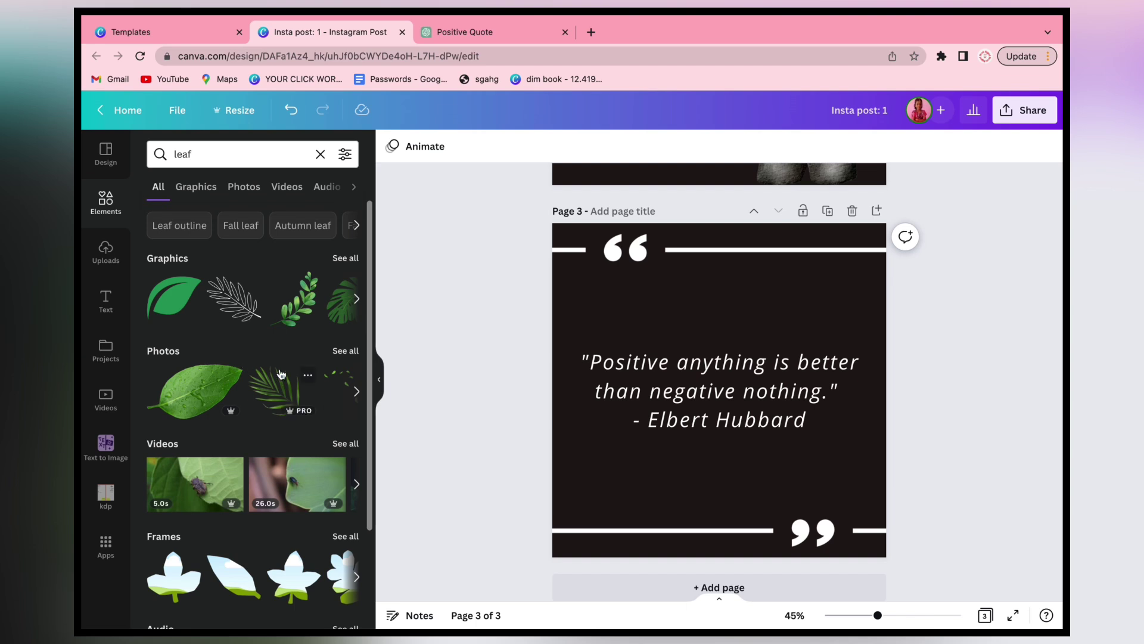
scroll(281, 374, right, 3)
scroll(280, 304, right, 2)
click(178, 298)
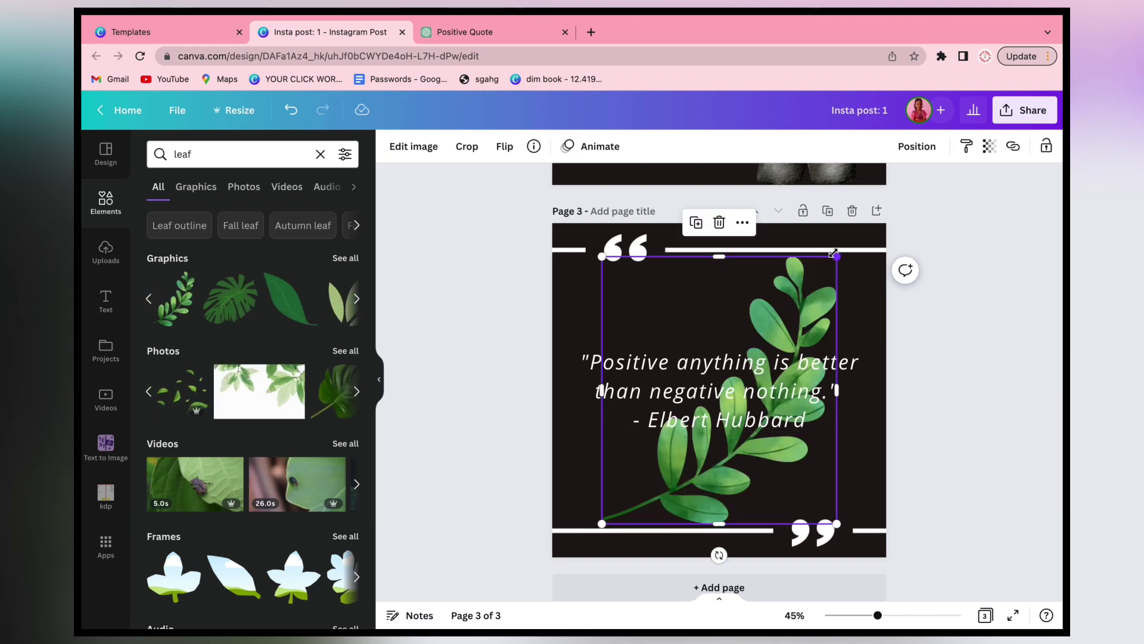
drag(833, 253, 778, 316)
drag(662, 487, 503, 576)
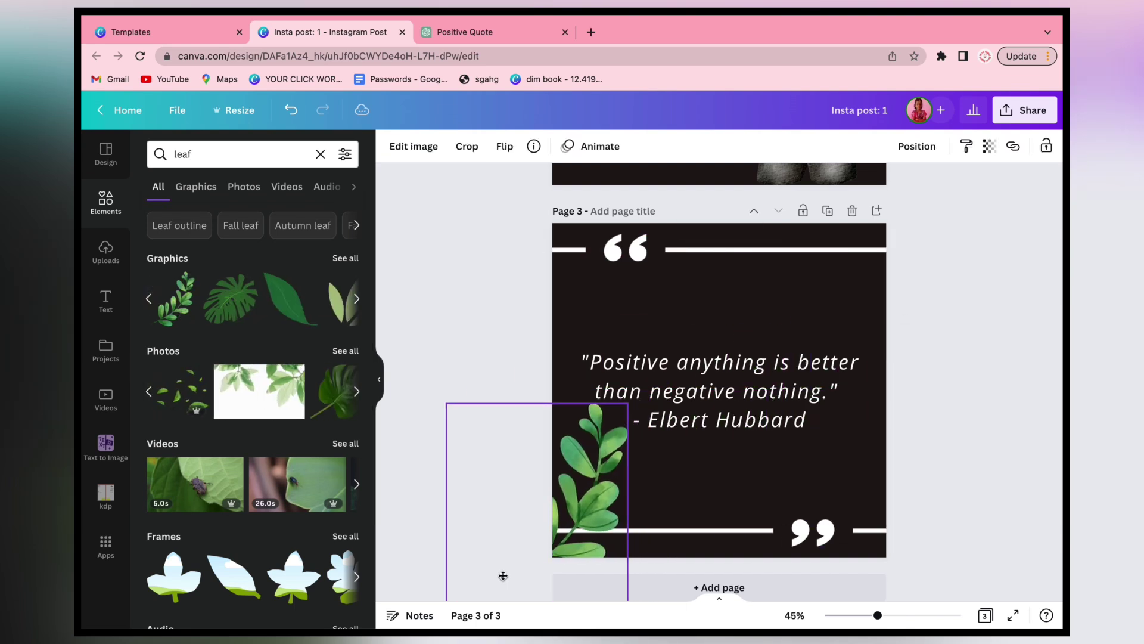
click(434, 434)
Duplicate the leafy branch, flip and rotate the copy, and place it in the upper-right corner of page 3
click(568, 474)
key(super+d)
drag(568, 475, 799, 305)
click(501, 145)
click(521, 182)
drag(864, 331, 920, 359)
drag(940, 295, 901, 311)
click(1014, 391)
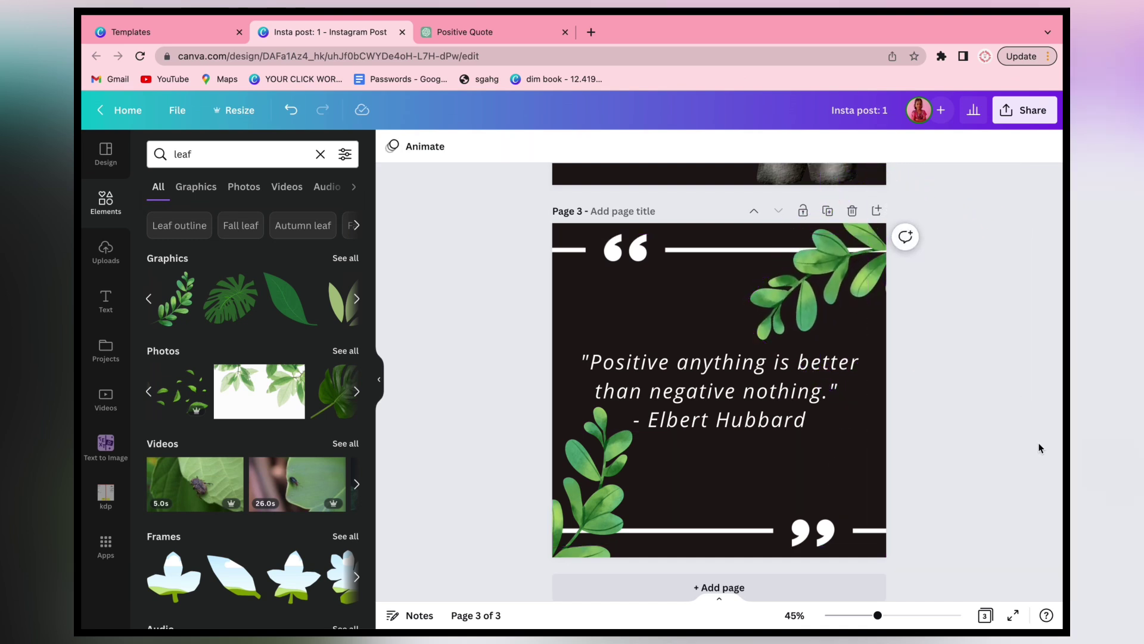
Try green and yellow background colours on page 3 and return to the near-black document colour
click(379, 382)
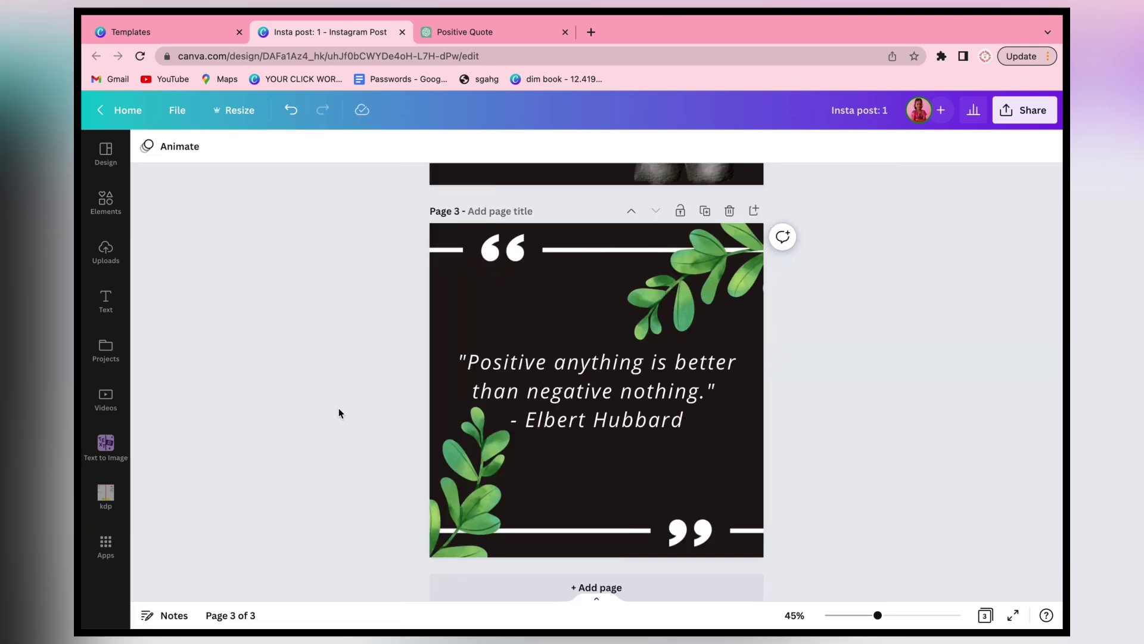
click(540, 549)
click(146, 146)
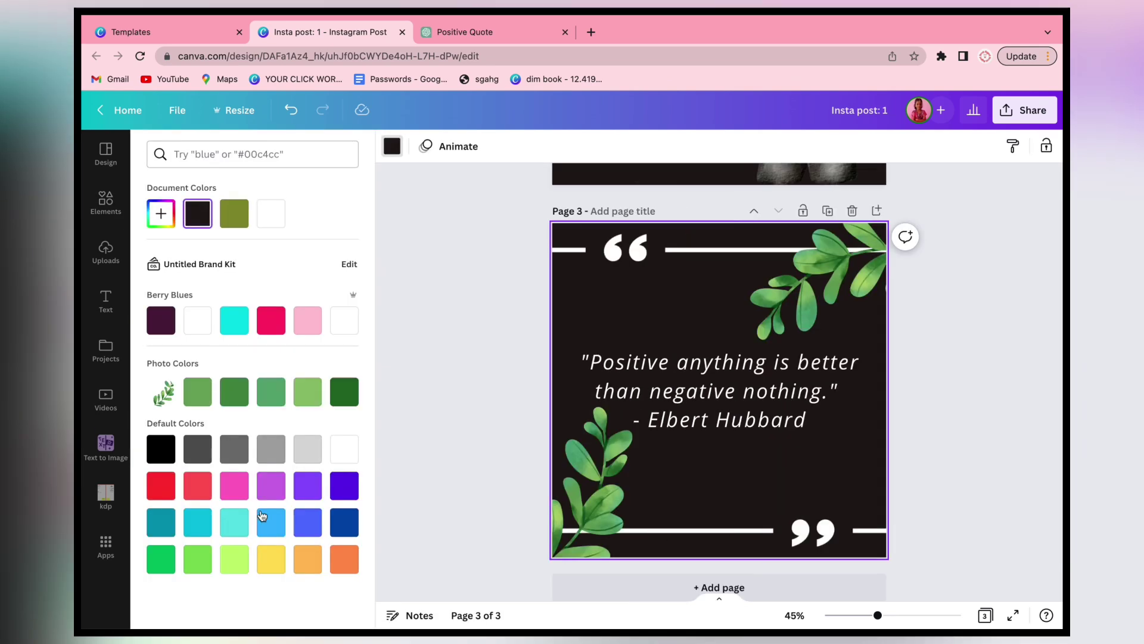
click(198, 392)
click(341, 394)
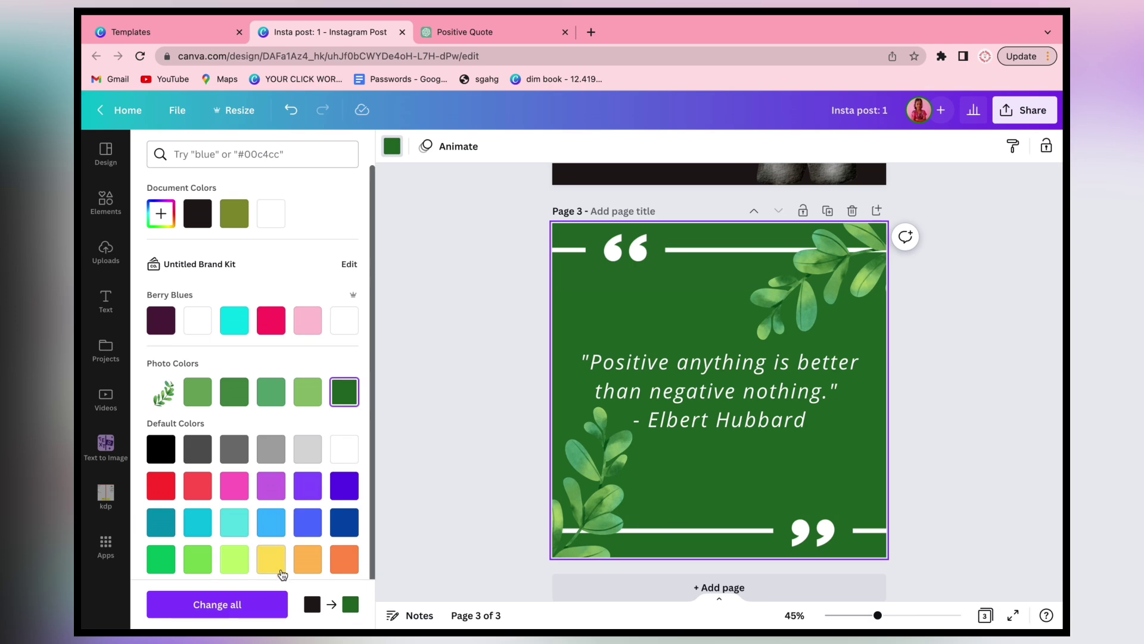
click(277, 566)
click(191, 215)
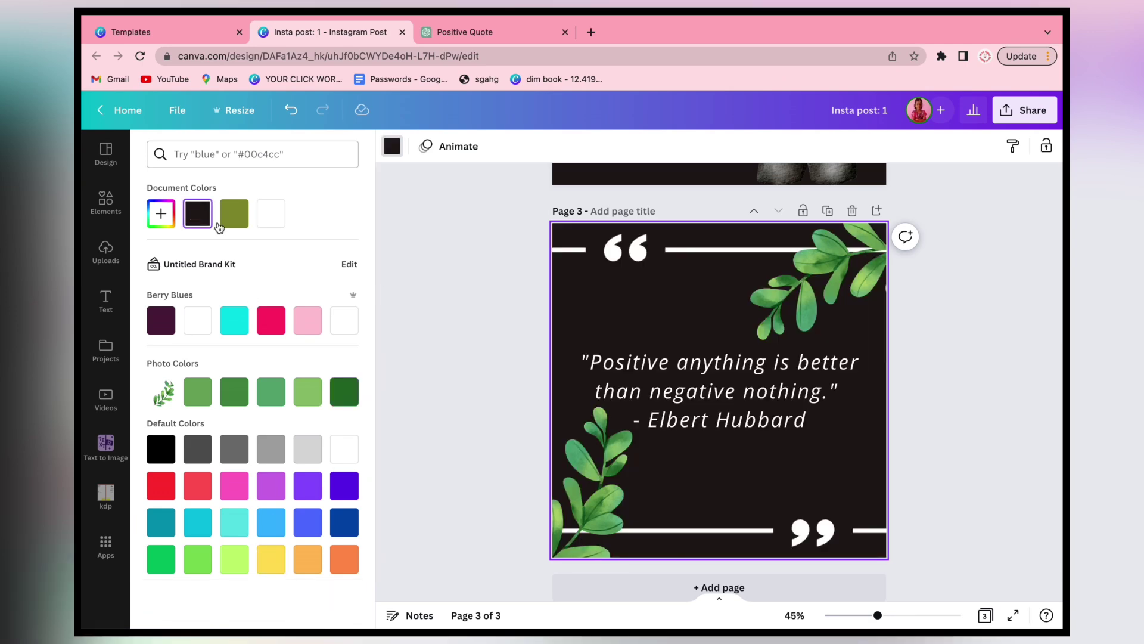
click(423, 430)
Duplicate all three pages together in the grid view and open the new page 4 for editing
scroll(316, 429, up, 10)
scroll(335, 389, down, 10)
scroll(335, 371, up, 10)
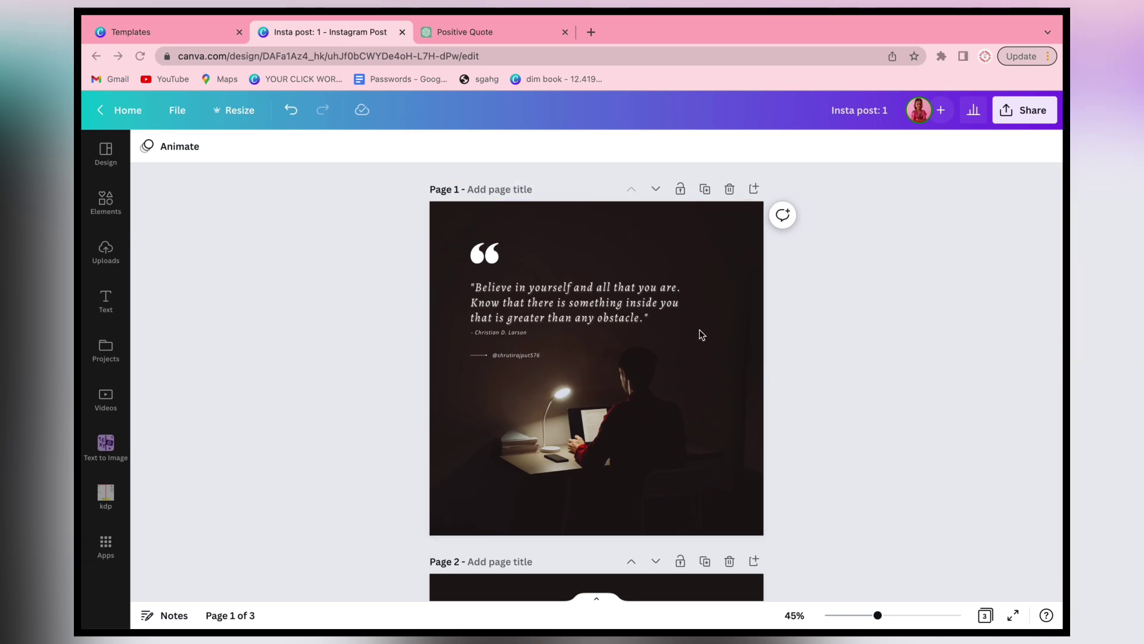
click(985, 616)
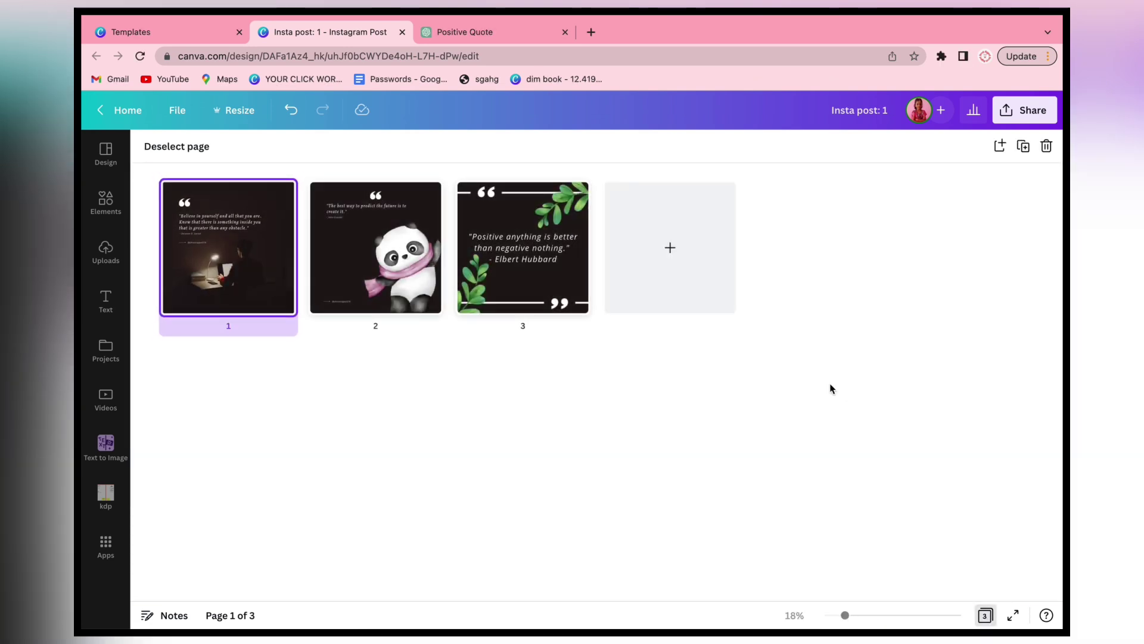
drag(208, 421, 573, 262)
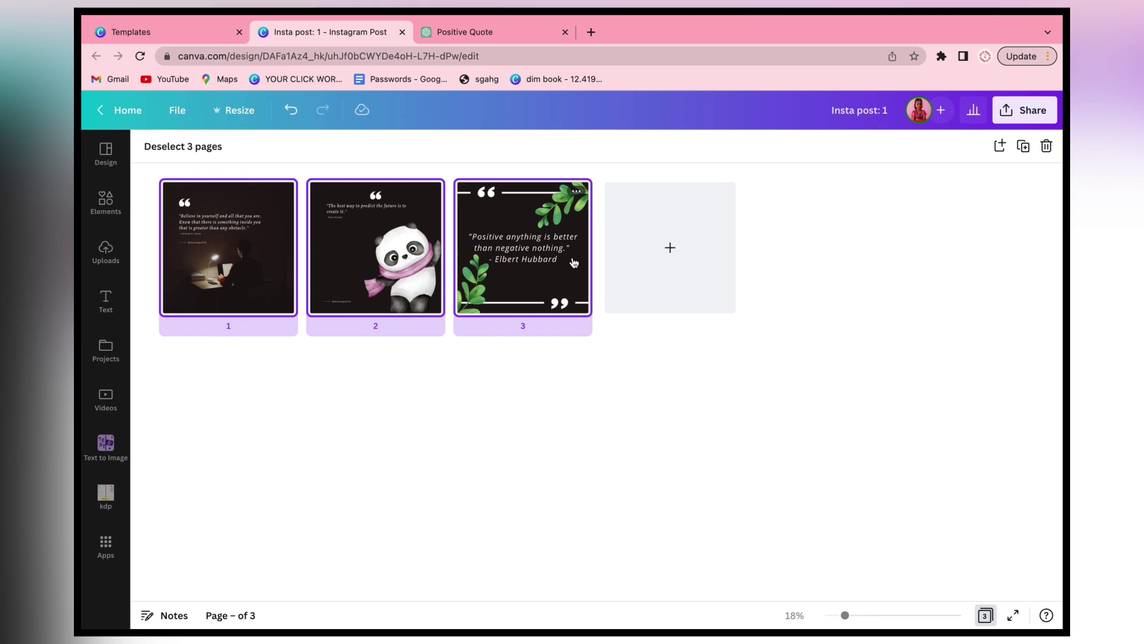
key(super+d)
double_click(693, 276)
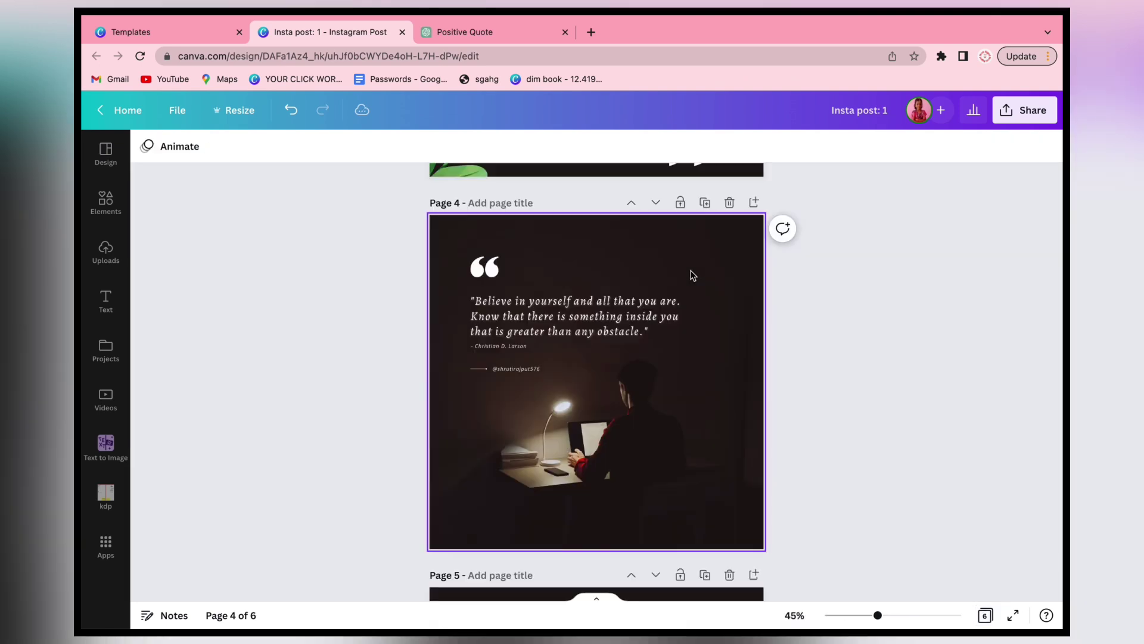
Replace the quote on page 4 with "The best way to predict the future is to create it." and its attribution, copied from ChatGPT
click(464, 35)
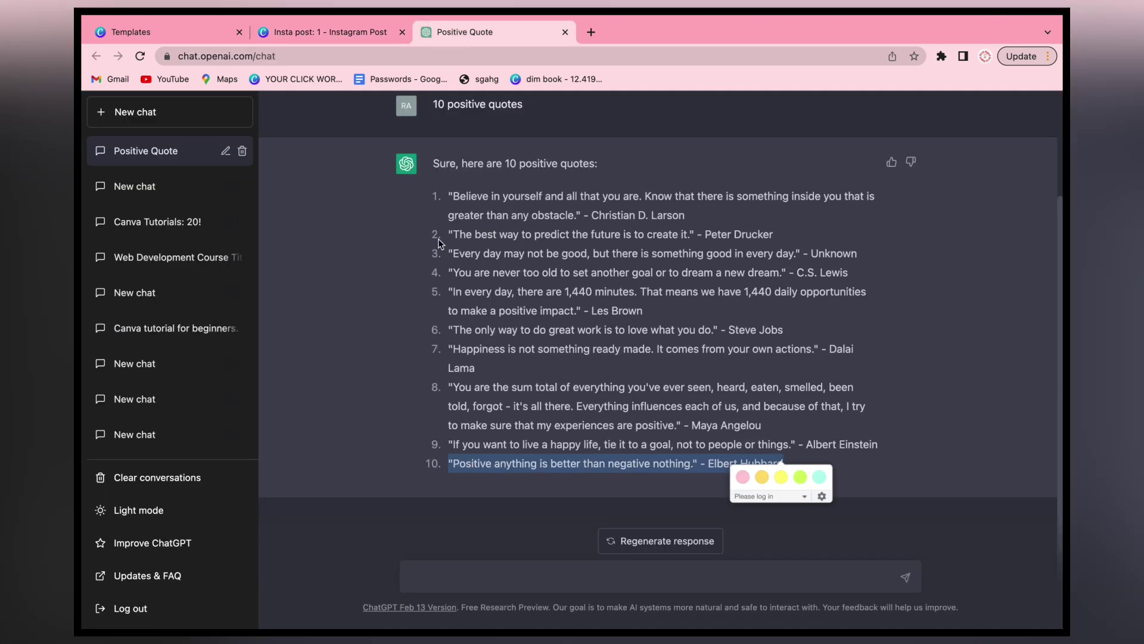
drag(451, 236, 777, 234)
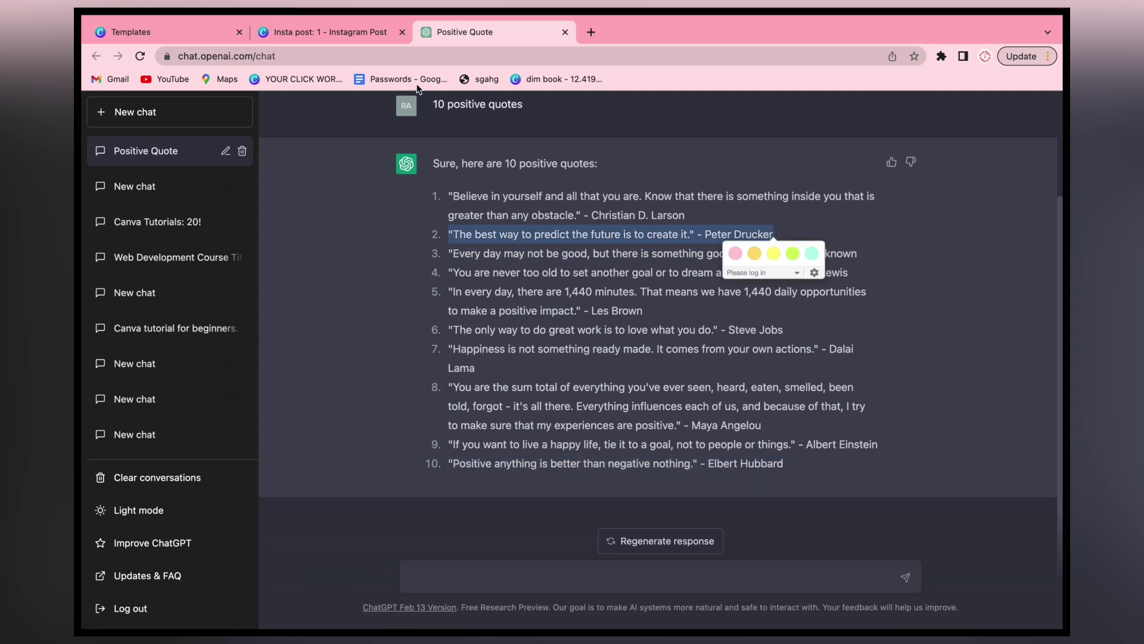
click(373, 30)
click(529, 316)
click(528, 316)
text(1. "The best way to predict the future is to create it." - Peter Drucker)
Remove the quote's list numbering, transfer the author's name into the small attribution text on page 4, and raise the attribution directly beneath the quote
click(553, 322)
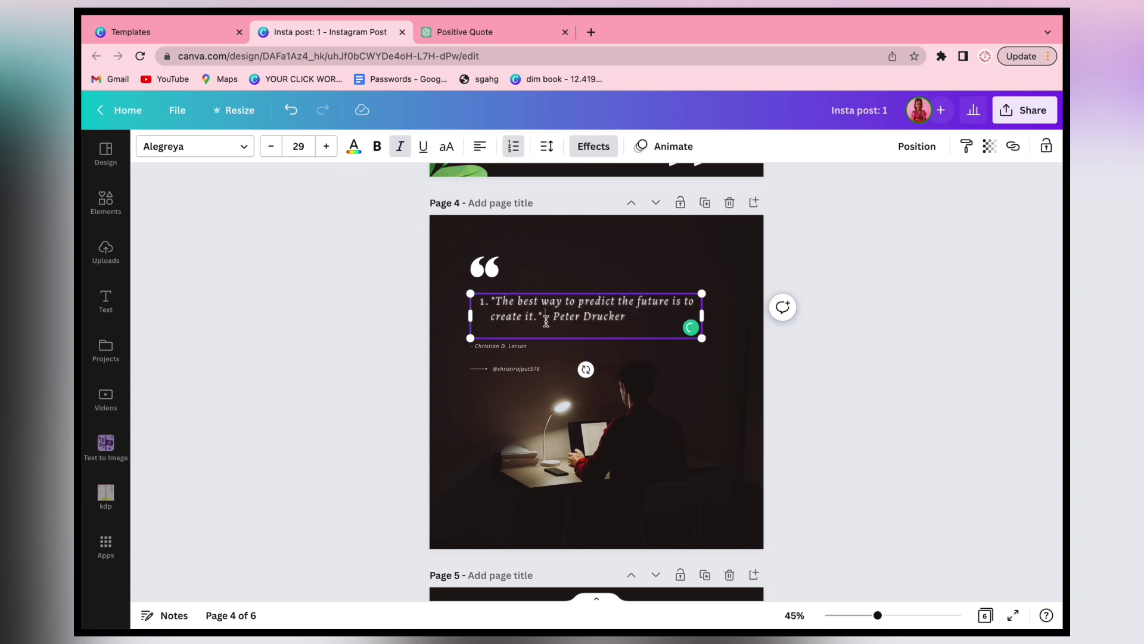
drag(626, 319, 632, 318)
key(super+c)
double_click(485, 344)
key(super+v)
click(379, 383)
drag(489, 343, 480, 329)
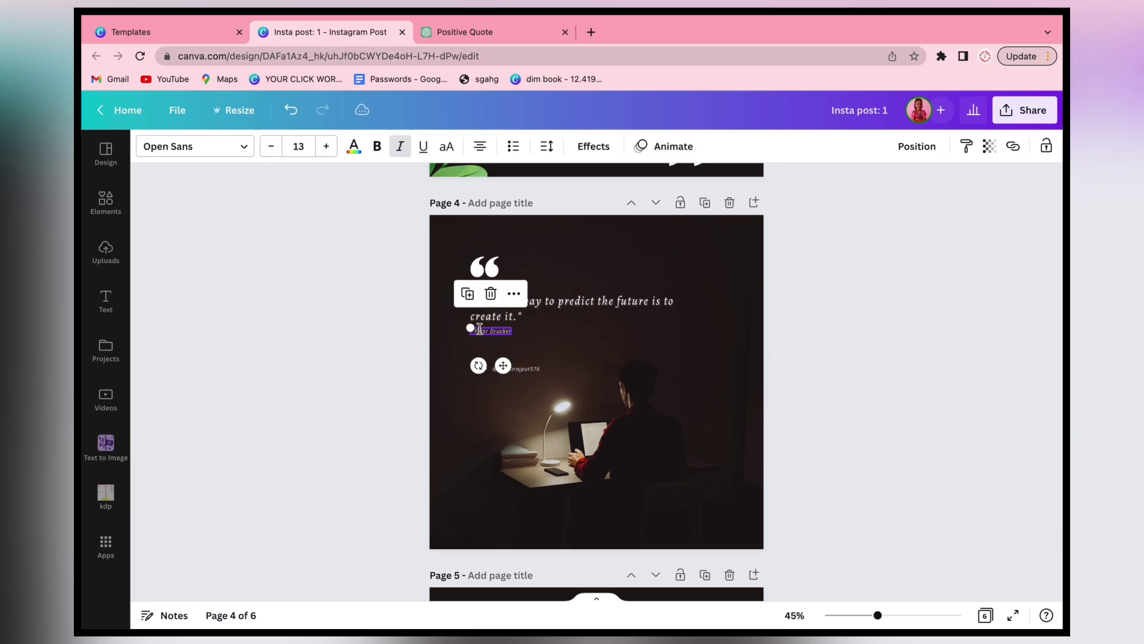
click(424, 393)
Replace page 4's quote with "Every day may not be good, but there is something good in every day." from ChatGPT and remove the attribution
scroll(424, 393, up, 10)
scroll(424, 393, down, 10)
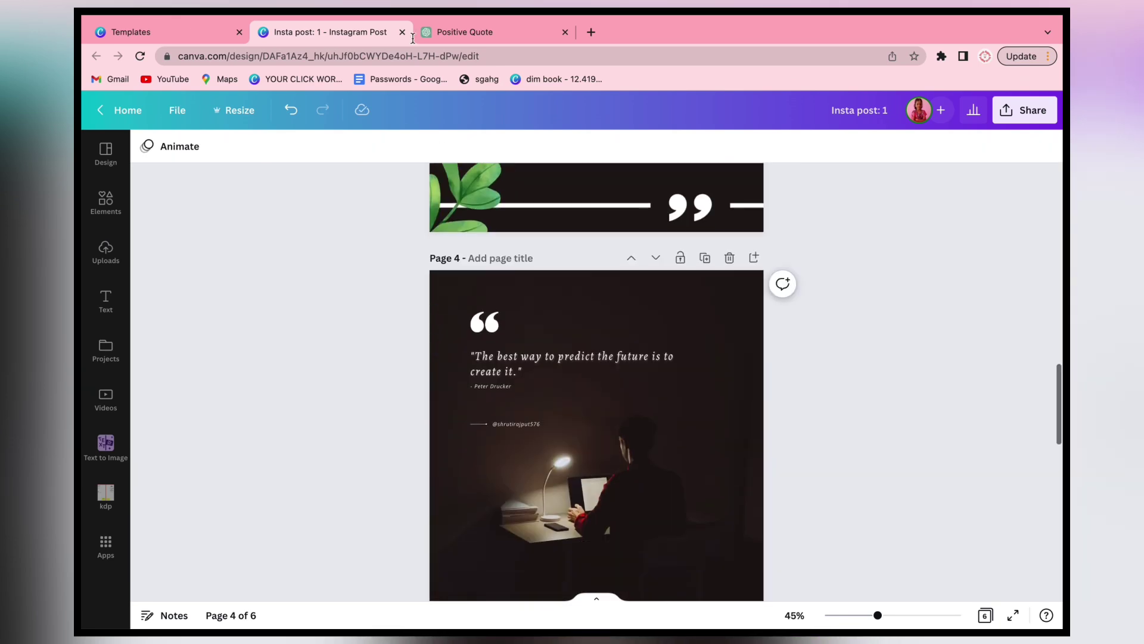
key(ctrl+Tab)
click(450, 255)
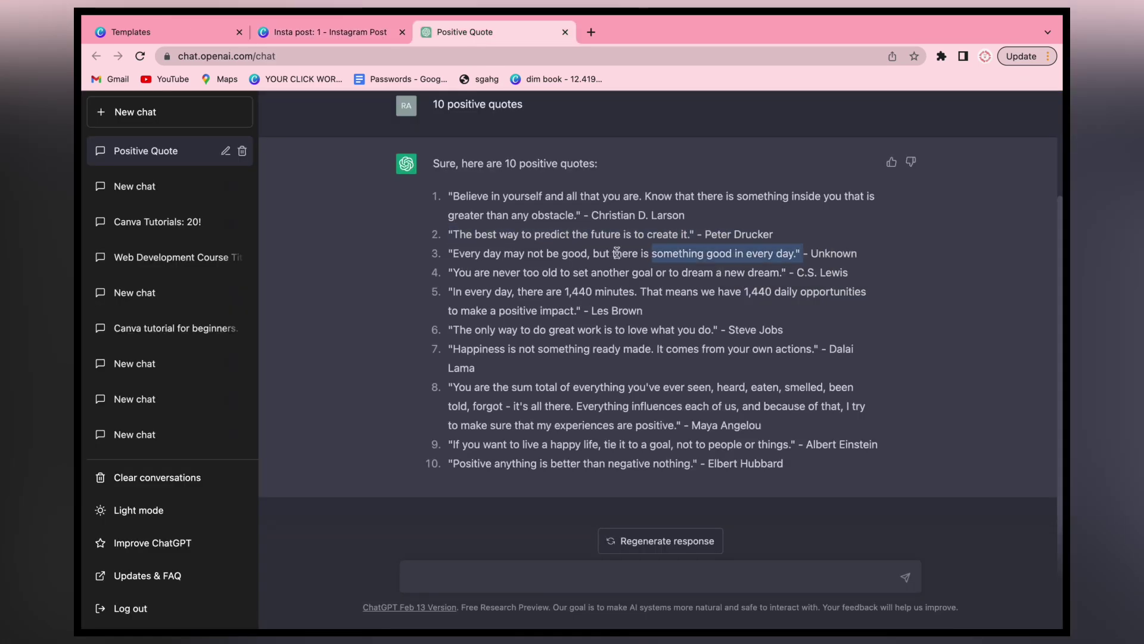
drag(801, 253, 451, 253)
key(ctrl+c)
click(370, 31)
triple_click(619, 367)
key(ctrl+v)
click(912, 419)
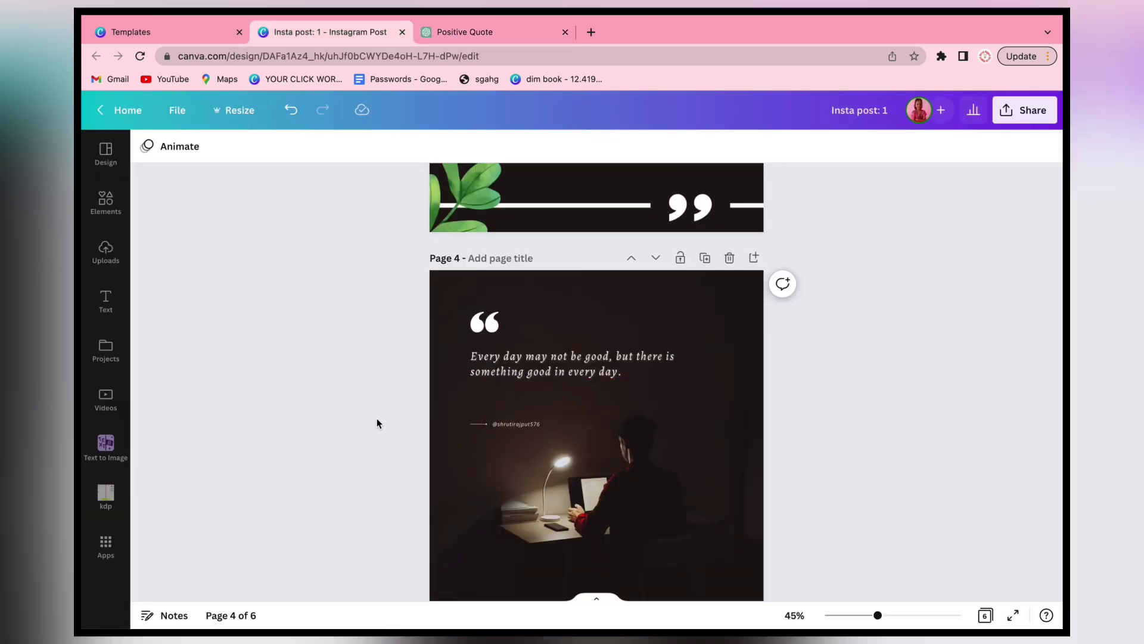
Search the photos for "flower" and add the picture of pink blossom branches on a pale background to page 4
click(108, 199)
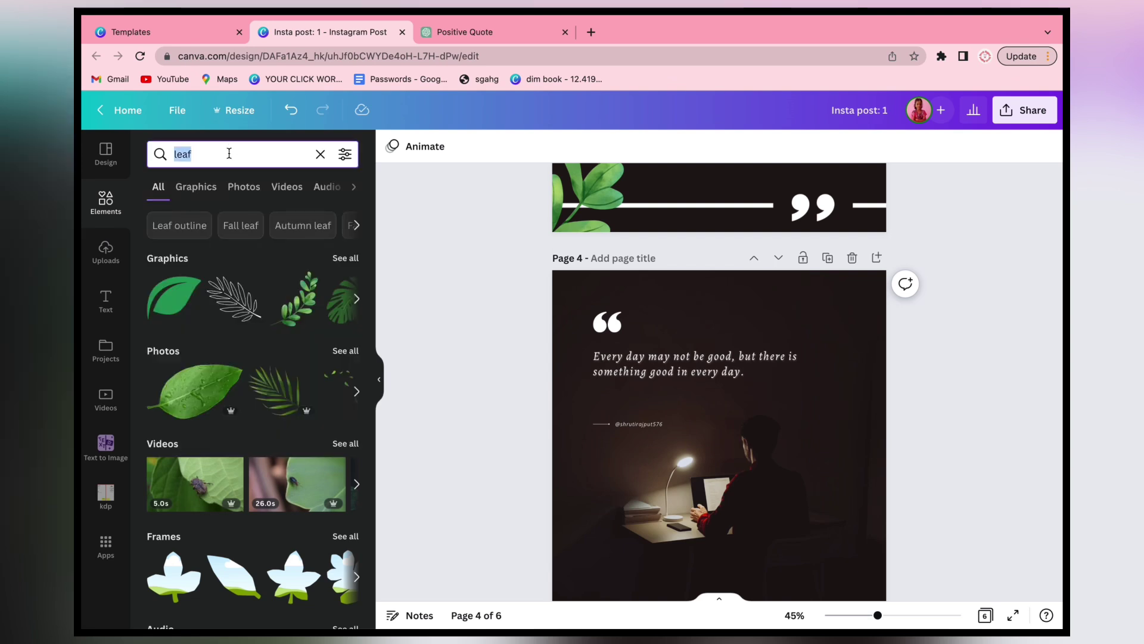
text(flower)
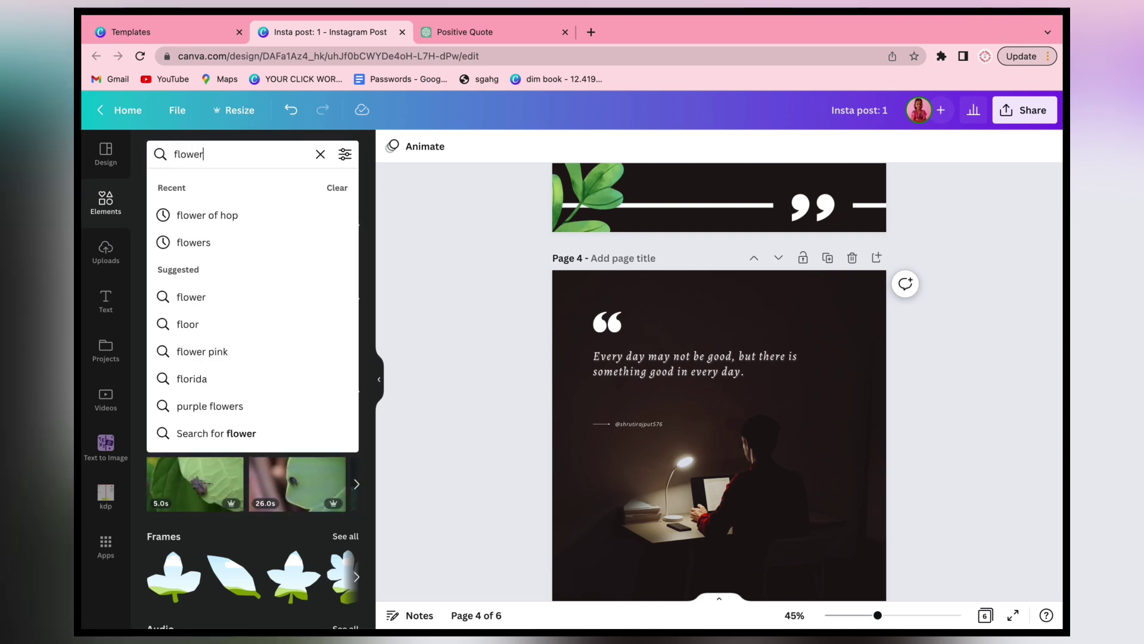
key(Return)
click(251, 193)
scroll(445, 348, down, 2)
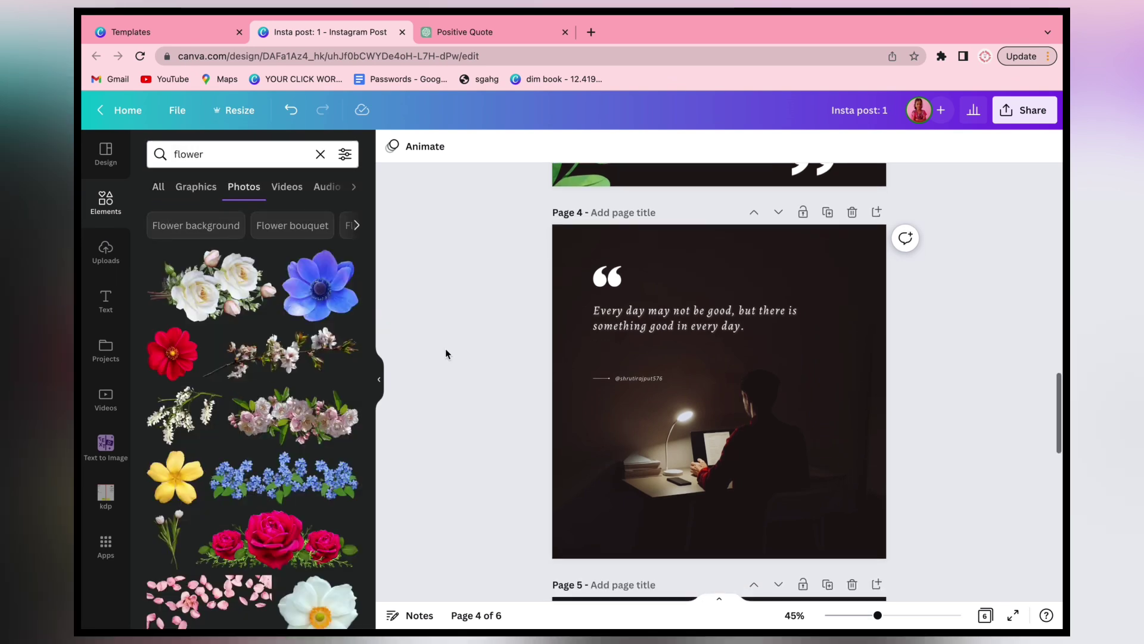
scroll(290, 411, down, 5)
scroll(289, 412, down, 3)
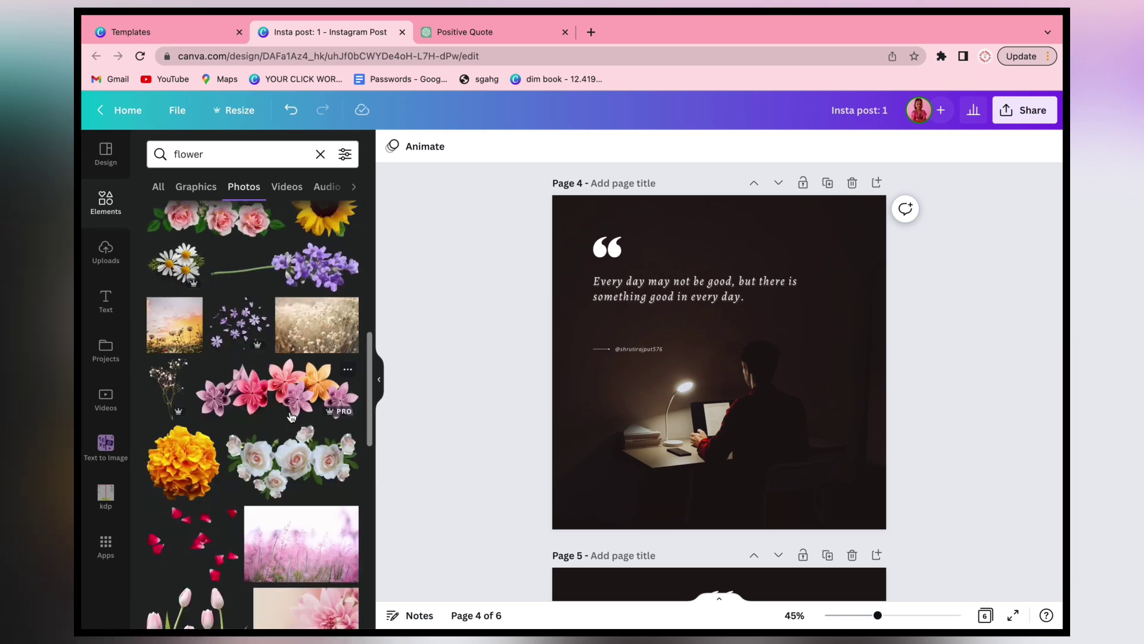
scroll(292, 415, down, 6)
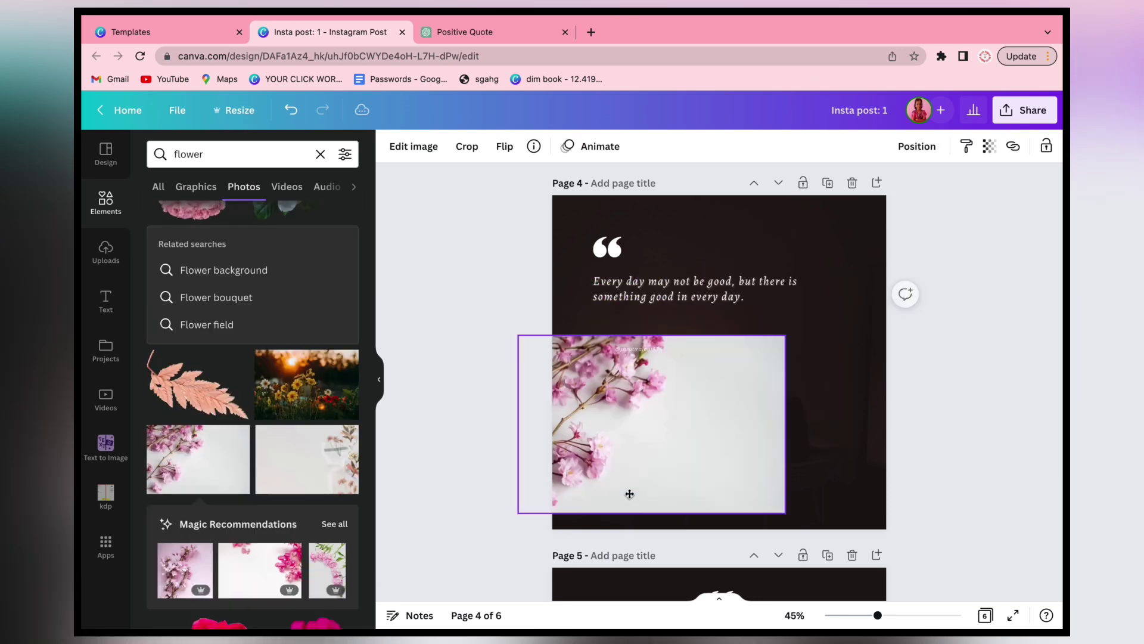
Remove page 4's desk-lamp background photo and enlarge the blossom photo to the full page width, aligned with the page's upper edge
drag(628, 490, 632, 491)
drag(807, 477, 770, 301)
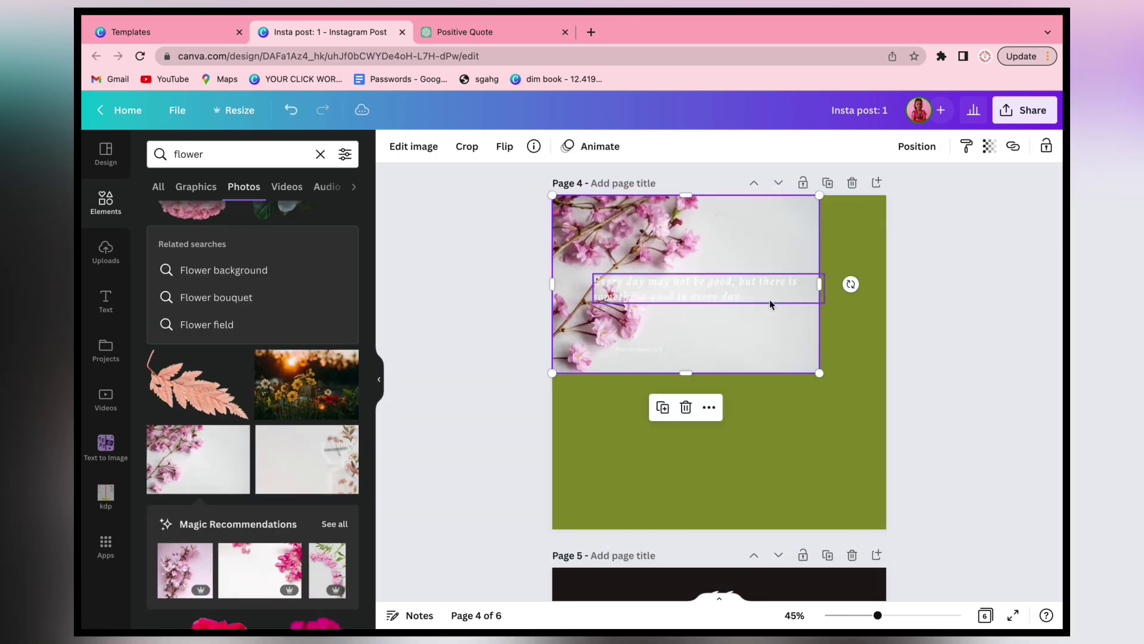
drag(820, 372, 886, 417)
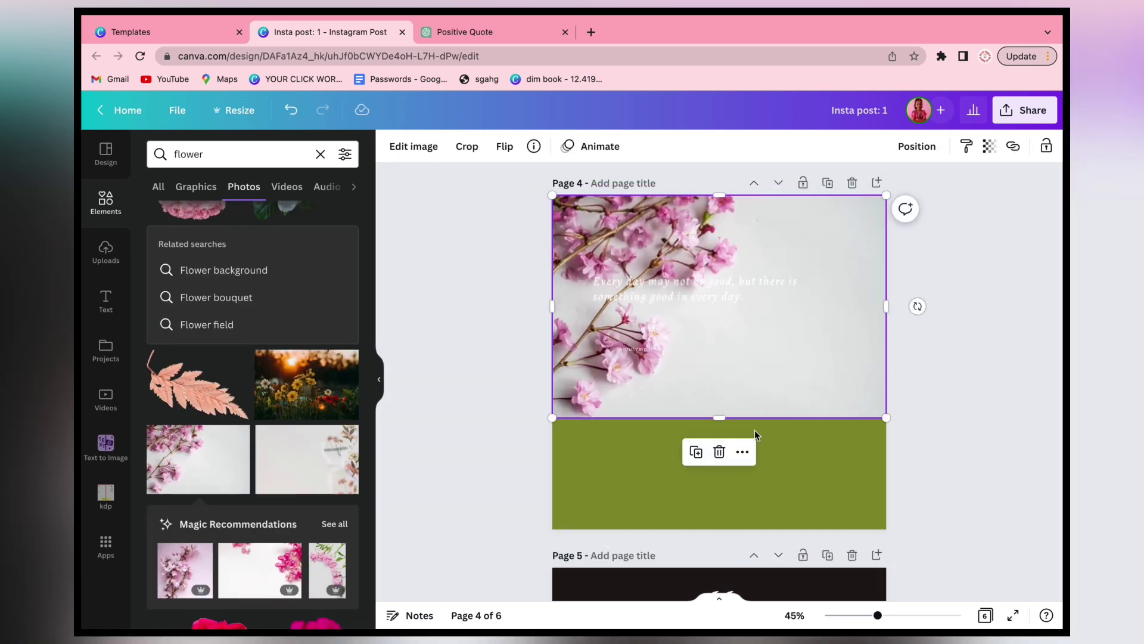
Stretch page 4's blossom photo down to the page's lower edge and flip it both horizontally and vertically
click(745, 494)
click(725, 398)
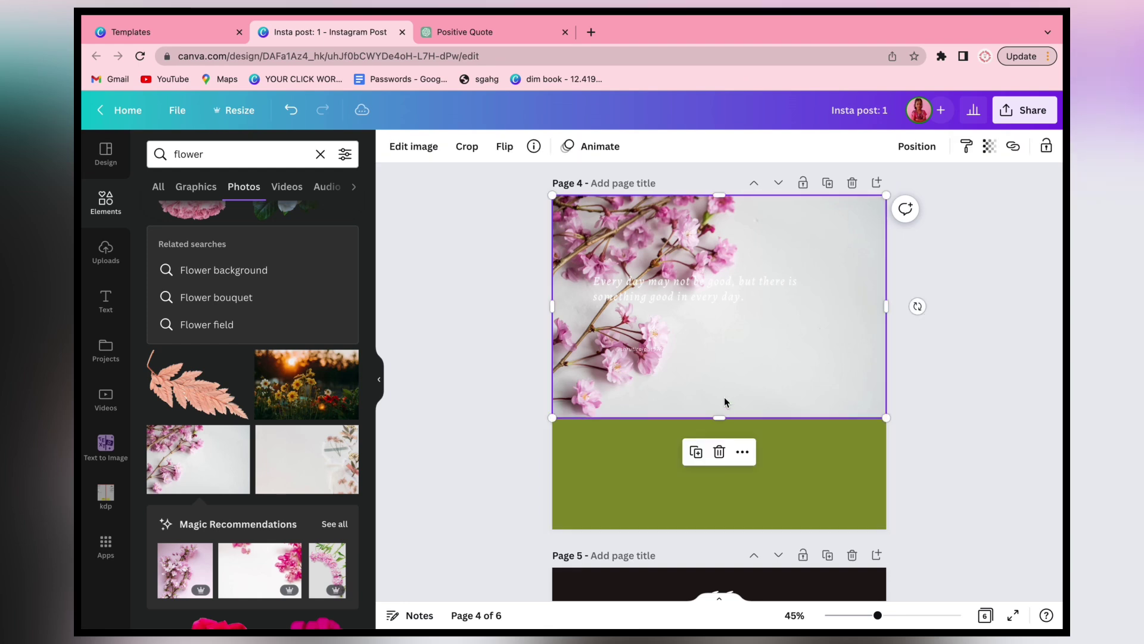
drag(718, 415, 718, 529)
click(506, 147)
click(510, 182)
click(511, 209)
Send the blossom photo to the back so it lies behind page 4's quote elements
click(941, 148)
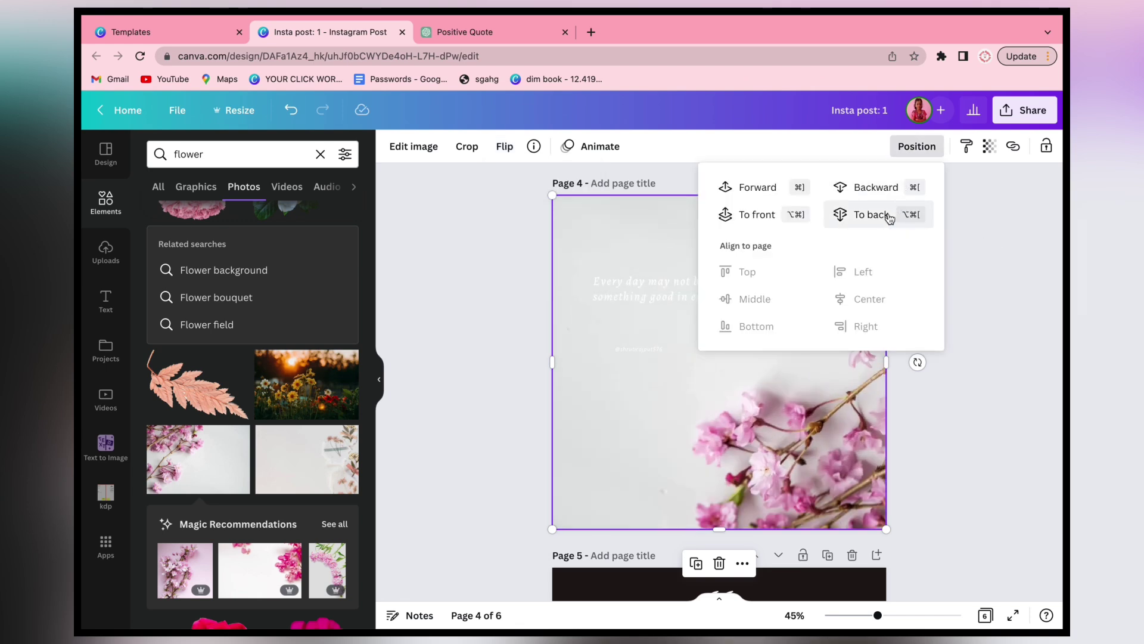
click(841, 214)
click(984, 384)
Recolor page 4's quote, handle text and quotation mark with the mauve-pink from the photo colors
drag(463, 229, 634, 385)
click(630, 147)
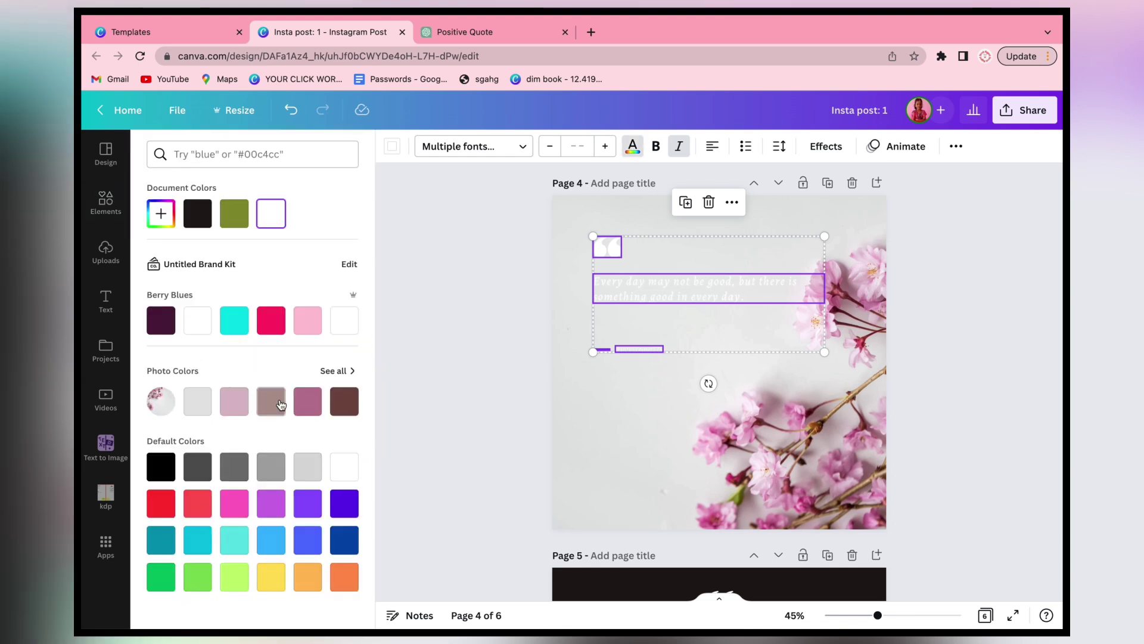
click(308, 401)
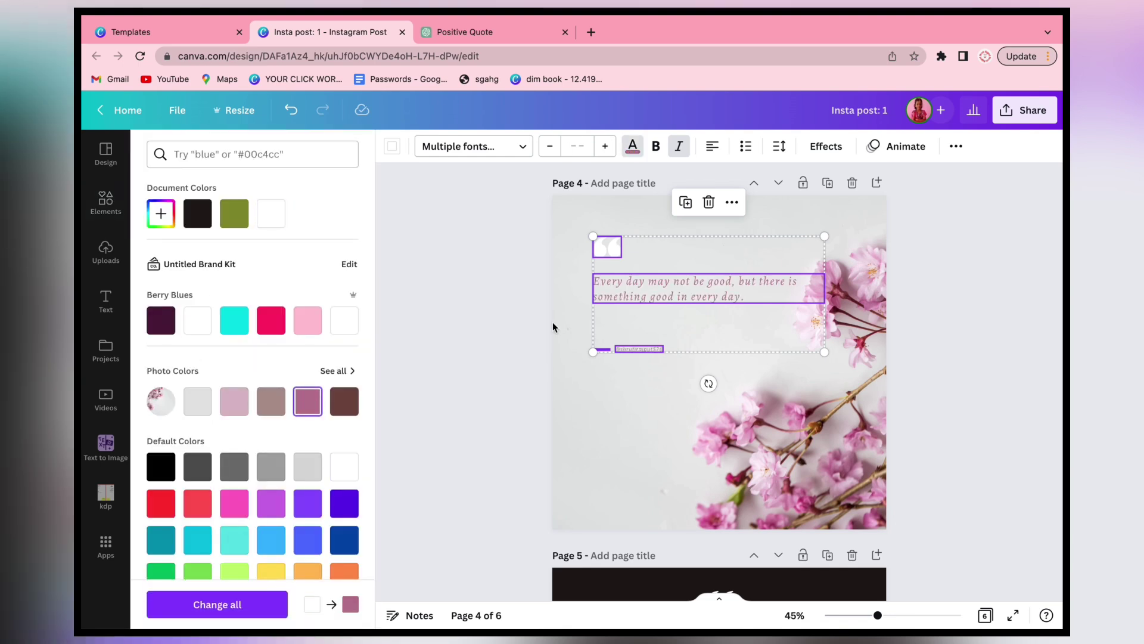
click(601, 250)
click(507, 258)
click(607, 251)
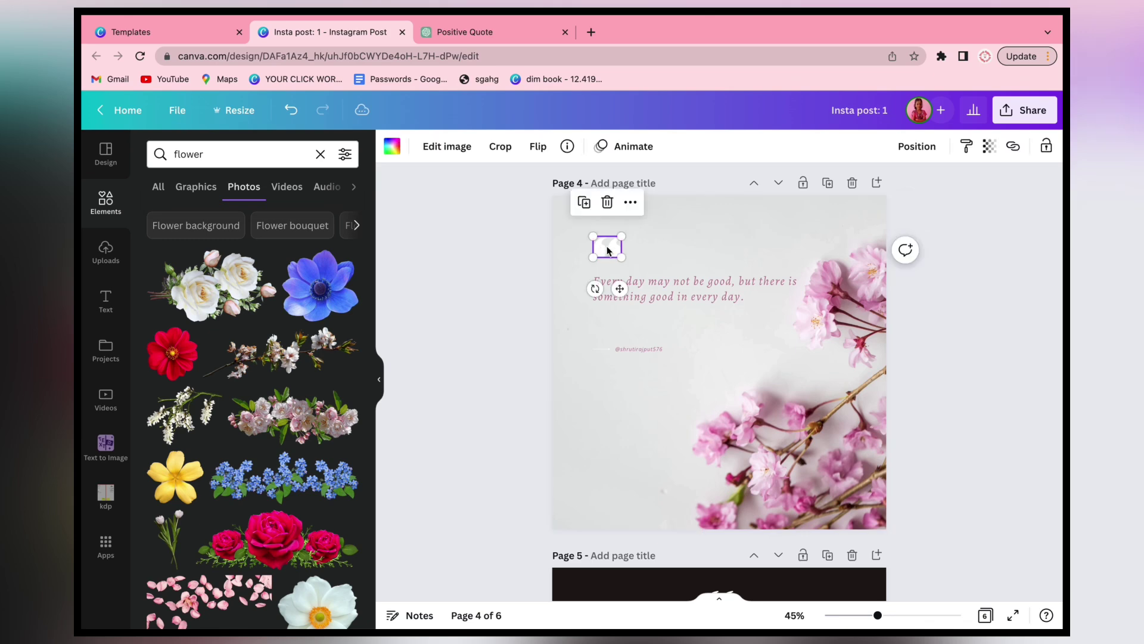
click(392, 147)
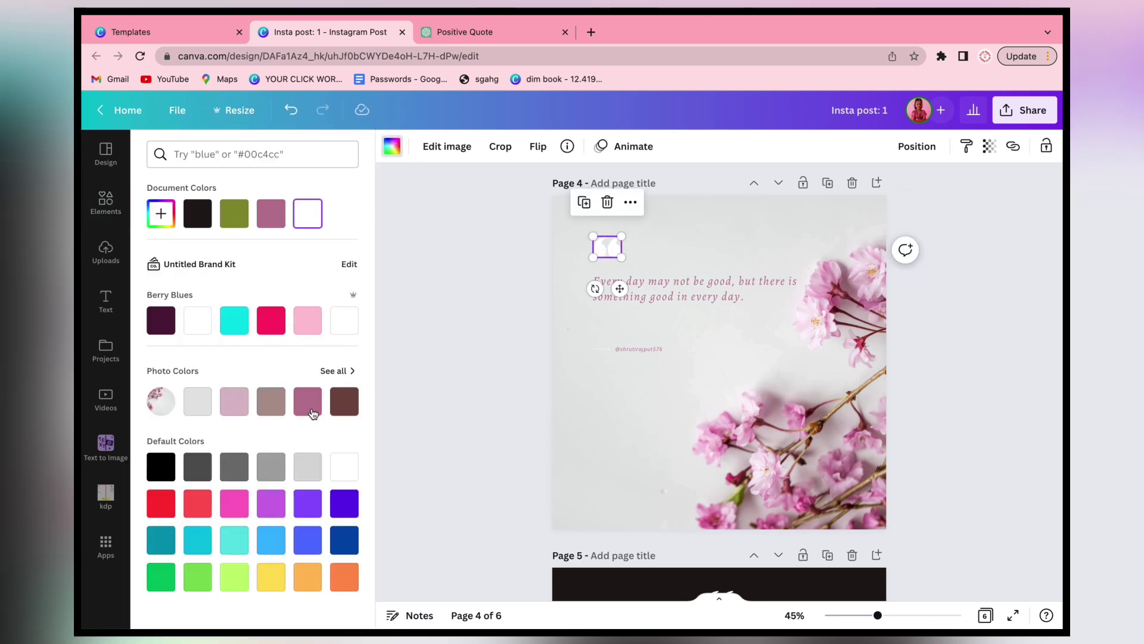
click(307, 402)
Recolor the short line before page 4's handle with the dark brown from the photo colors
click(603, 348)
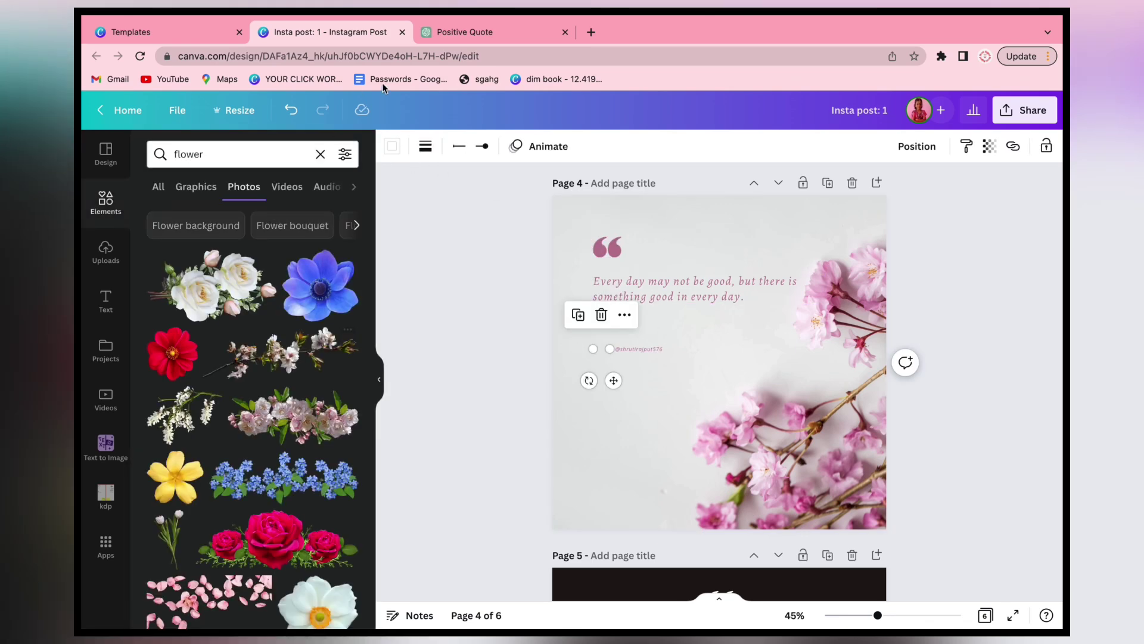
click(392, 146)
click(344, 401)
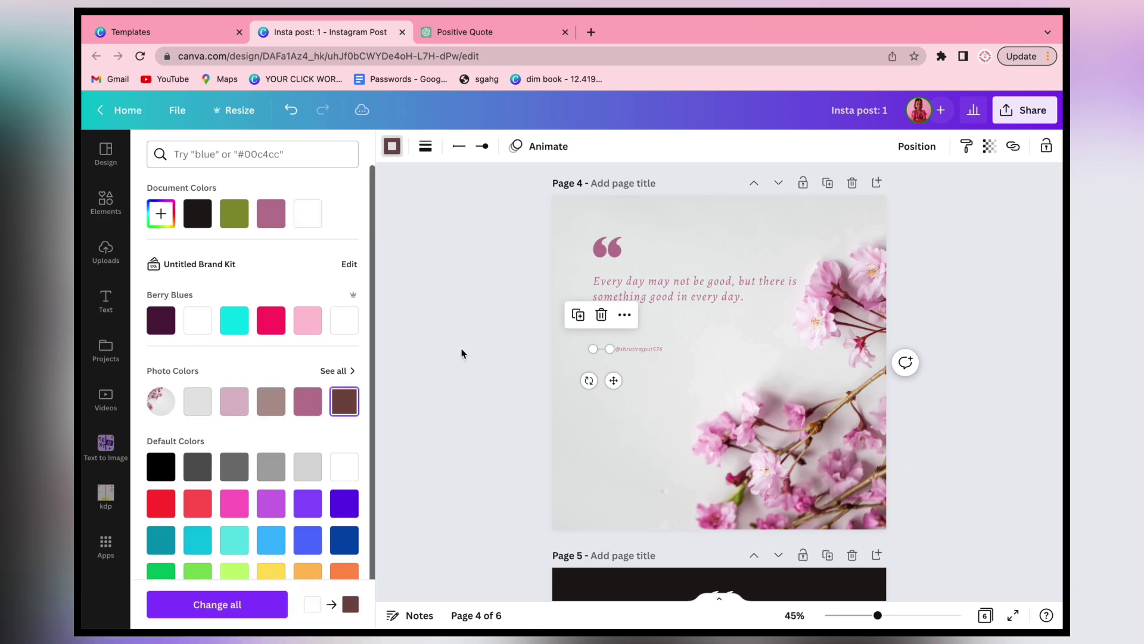
ctrl+scroll(656, 325, up, 5)
key(Escape)
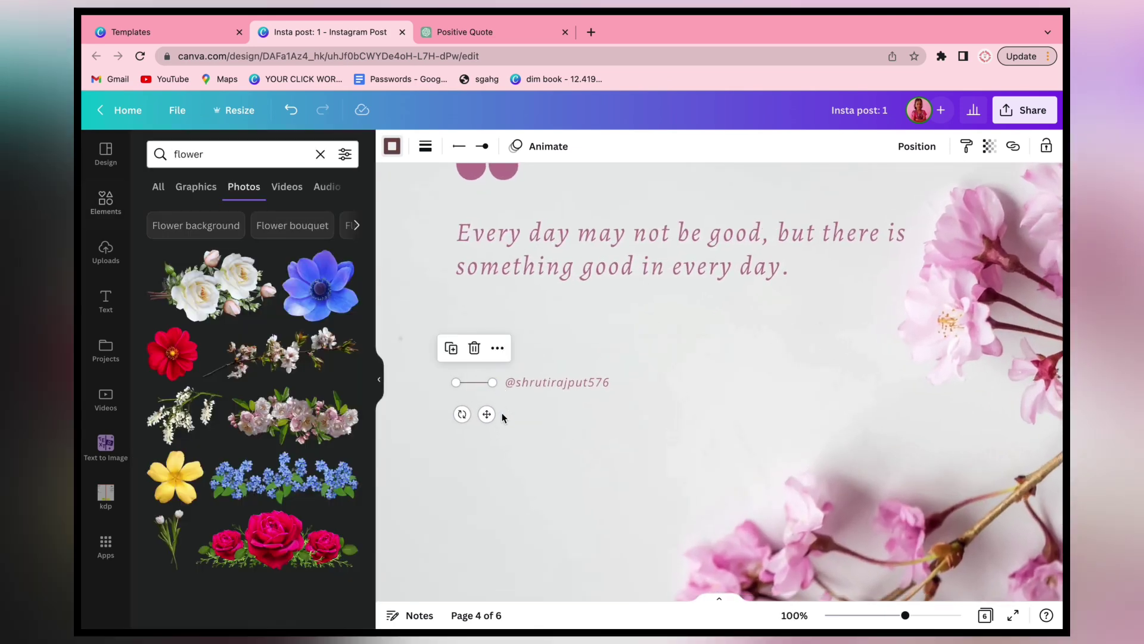
click(502, 399)
ctrl+scroll(504, 377, down, 5)
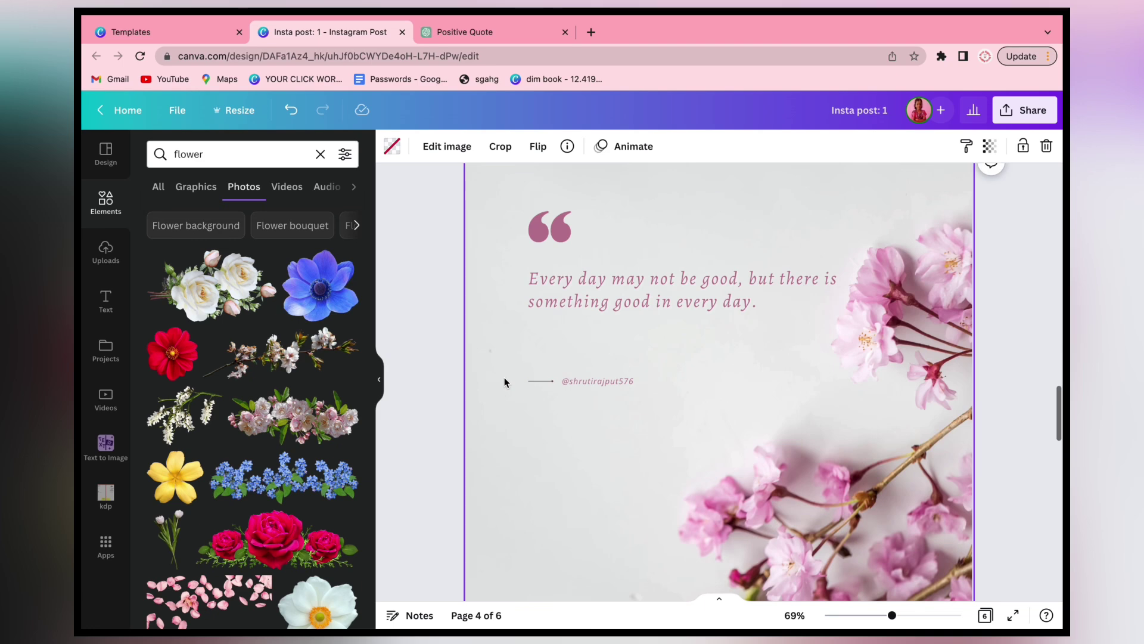
click(504, 377)
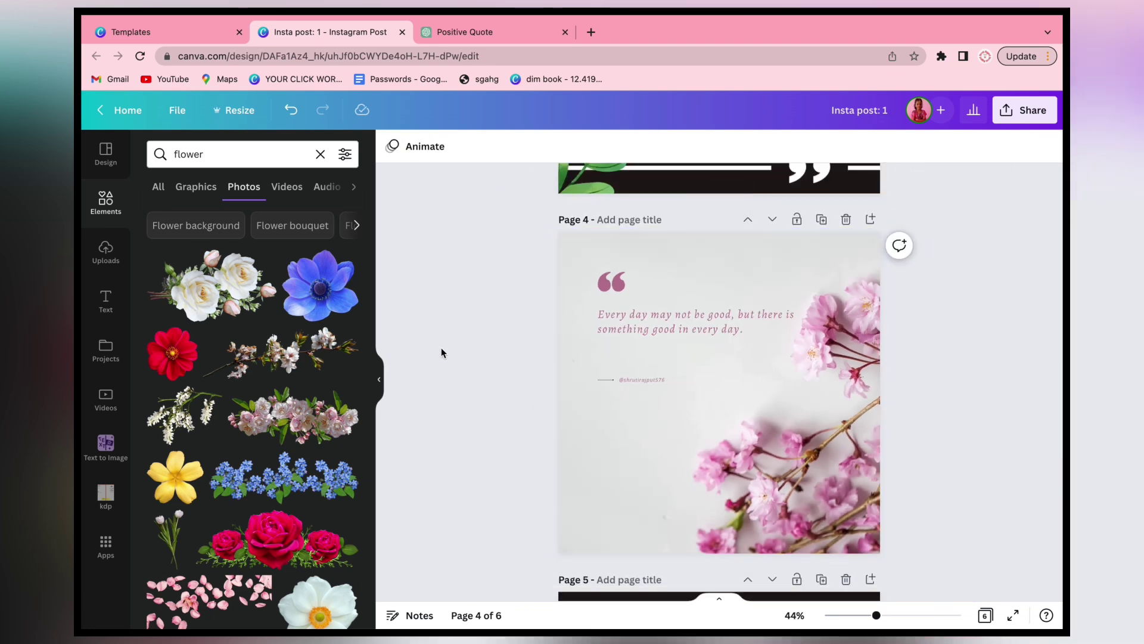
Remove the panda graphic from page 5
click(379, 379)
scroll(379, 383, down, 6)
click(698, 403)
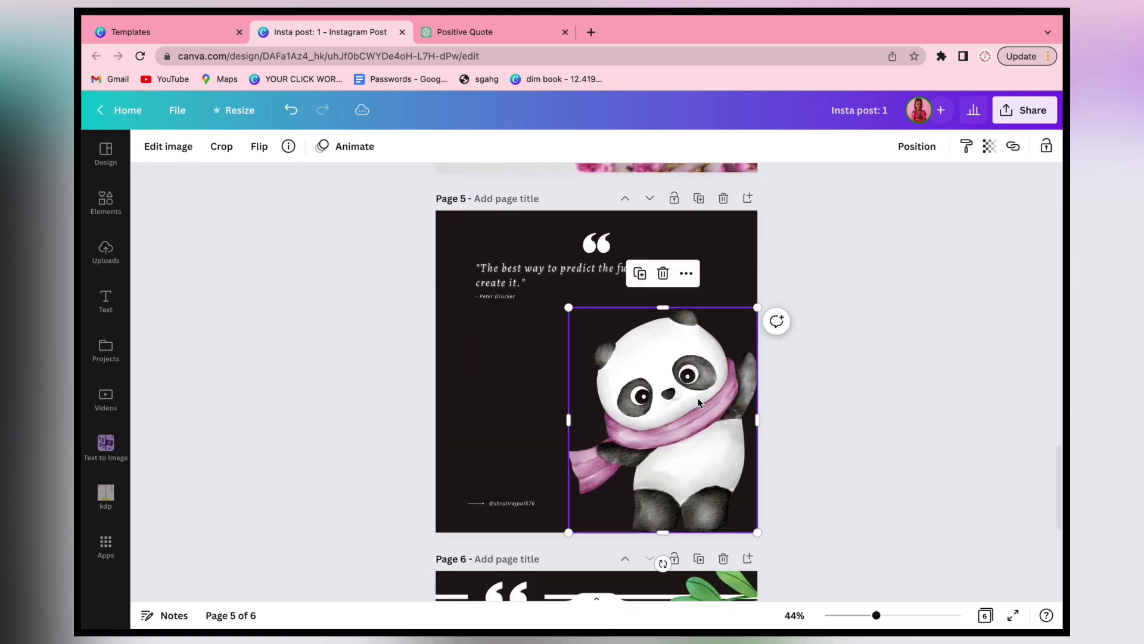
key(Delete)
Replace page 5's quote with ChatGPT's "You are never too old to set another goal or to dream a new dream." and its attribution with C.S. Lewis
click(483, 32)
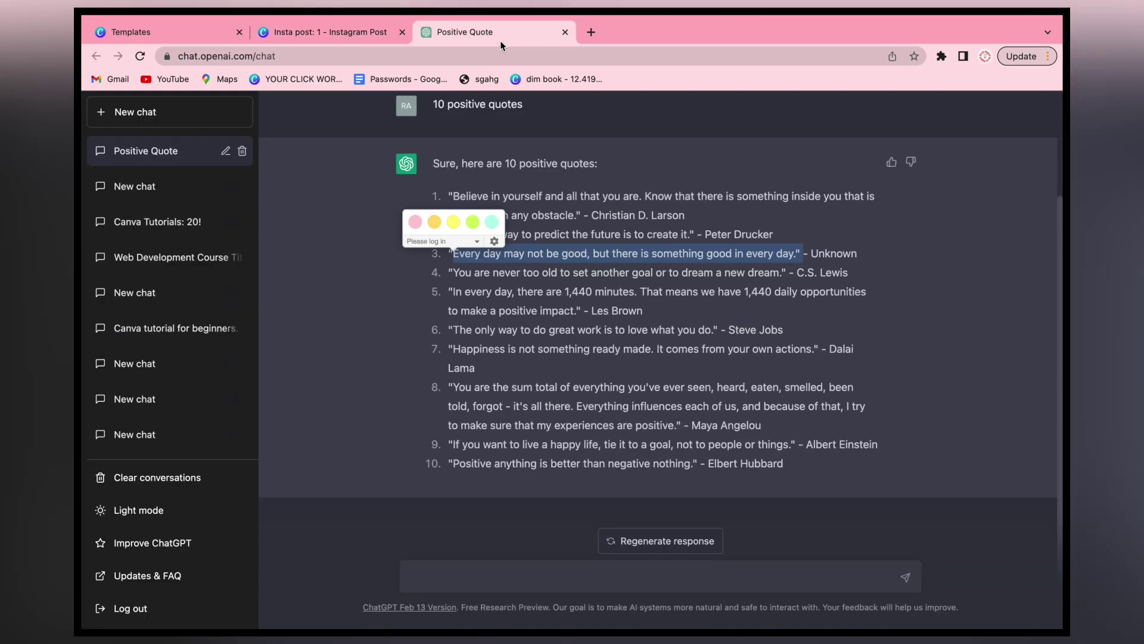
click(460, 278)
drag(680, 276, 781, 278)
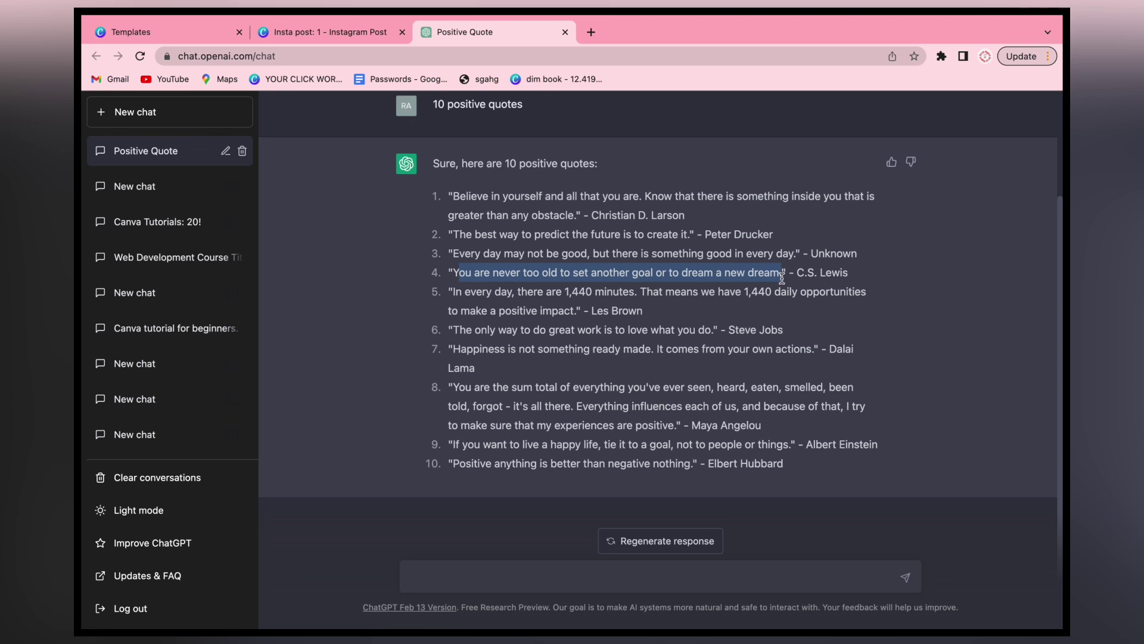
key(ctrl+shift+Tab)
triple_click(493, 268)
text(You are never too old to set another goal or to dream a new dream.)
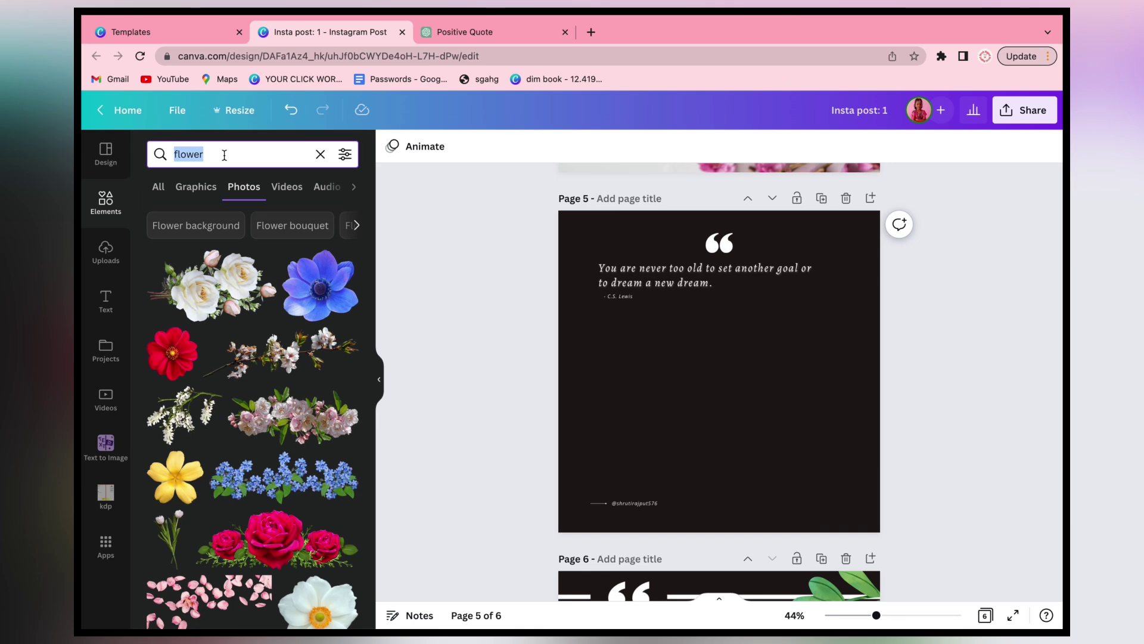
Search the graphics for "cute cat"
text(a)
key(BackSpace)
text(c)
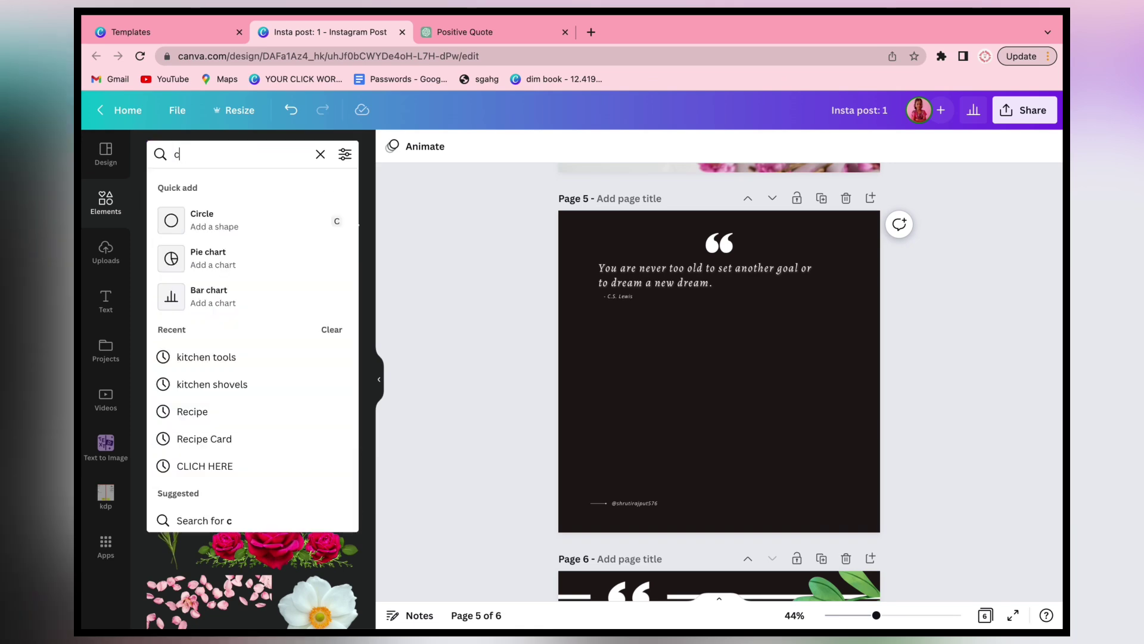
text(ute cat)
key(Return)
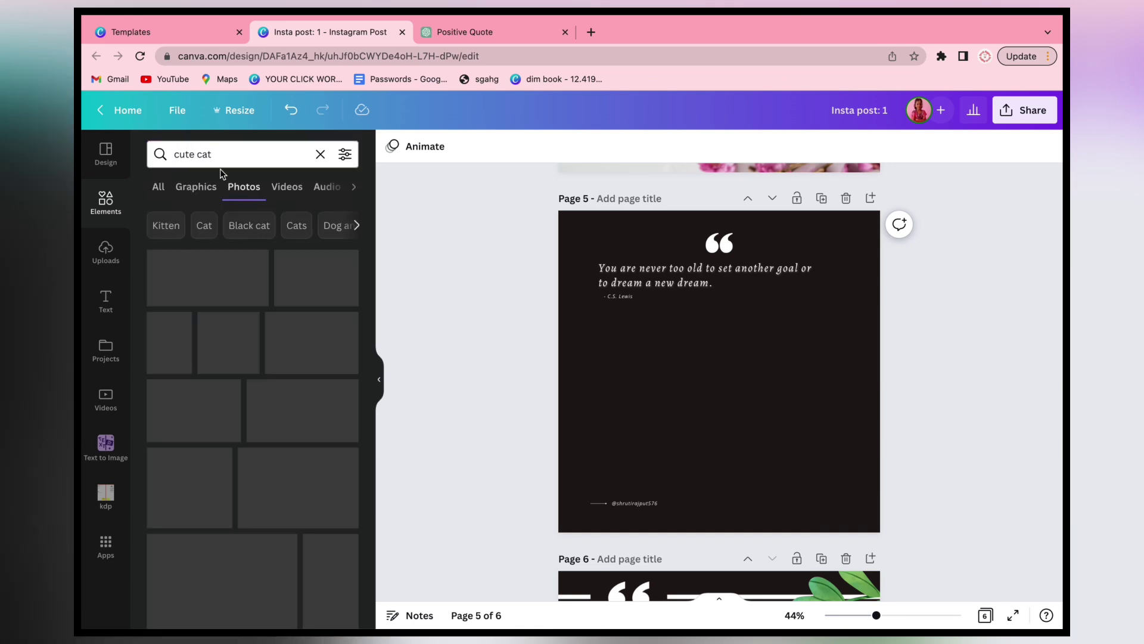
click(196, 186)
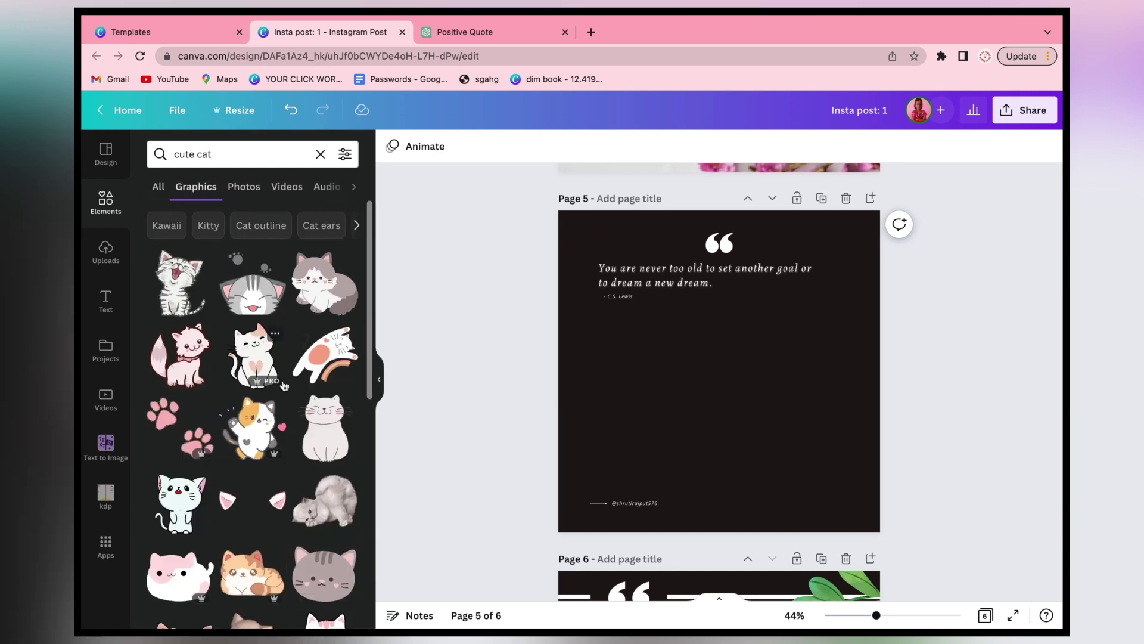
Add the smiling, sitting white and beige cat graphic to page 5 and place it in the page's lower right area
scroll(299, 450, down, 1)
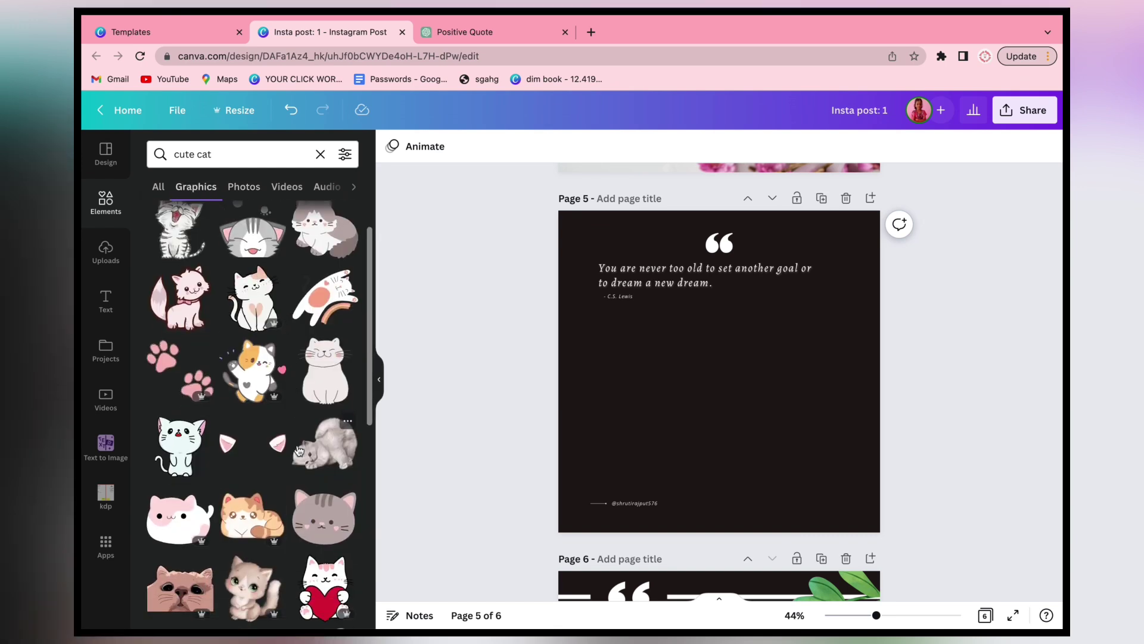
scroll(299, 450, down, 3)
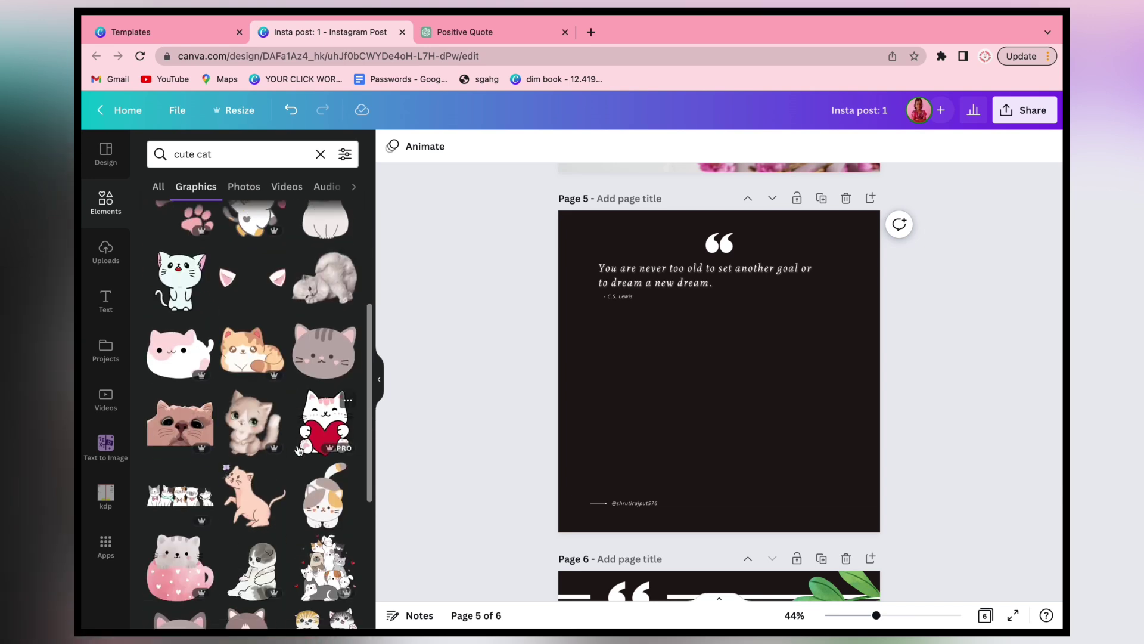
scroll(299, 450, down, 2)
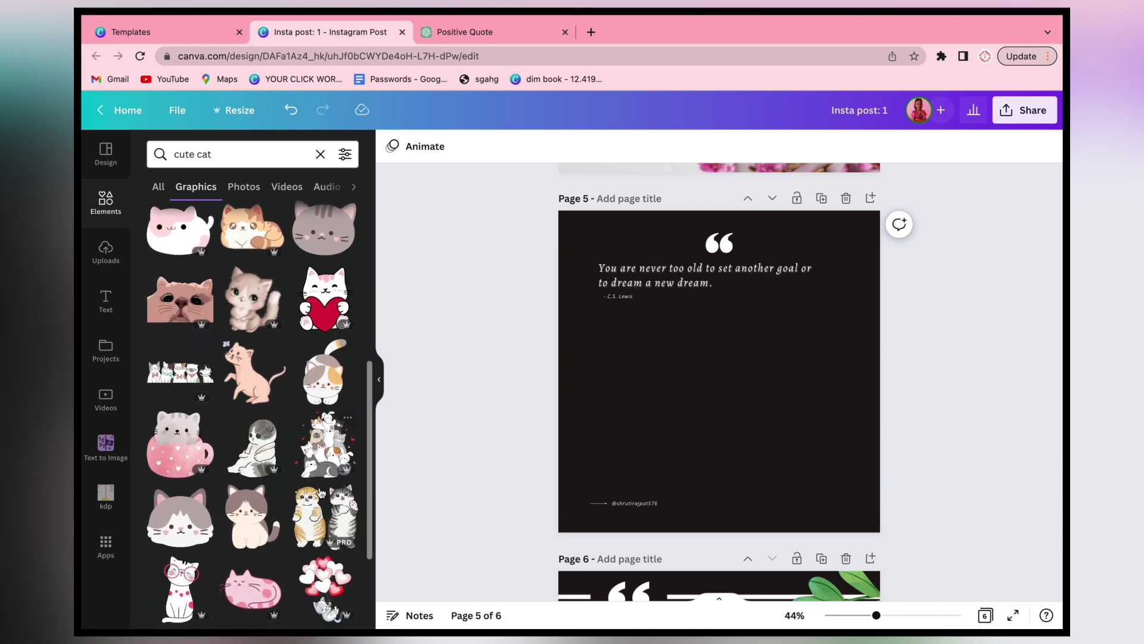
scroll(316, 440, down, 4)
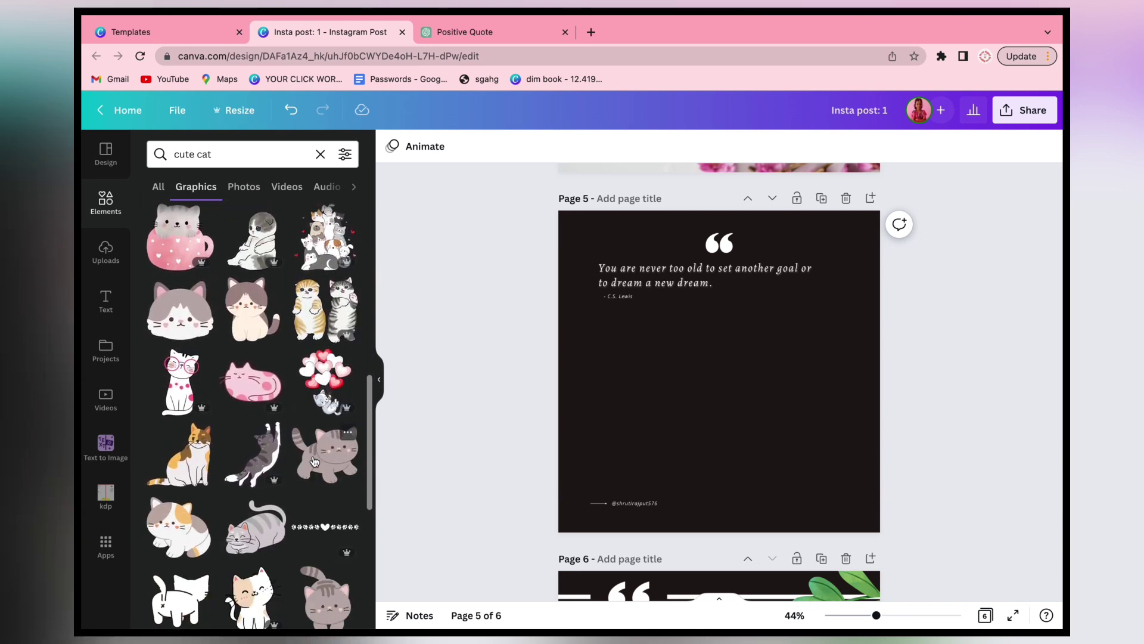
scroll(193, 400, down, 1)
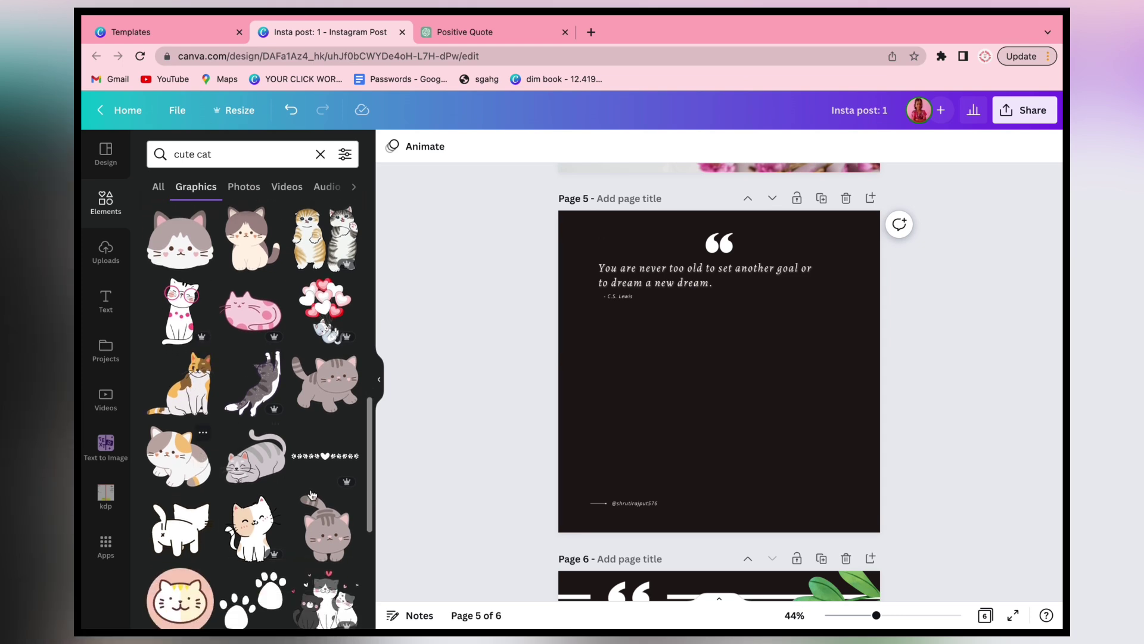
scroll(320, 505, down, 2)
click(251, 419)
drag(676, 394, 769, 425)
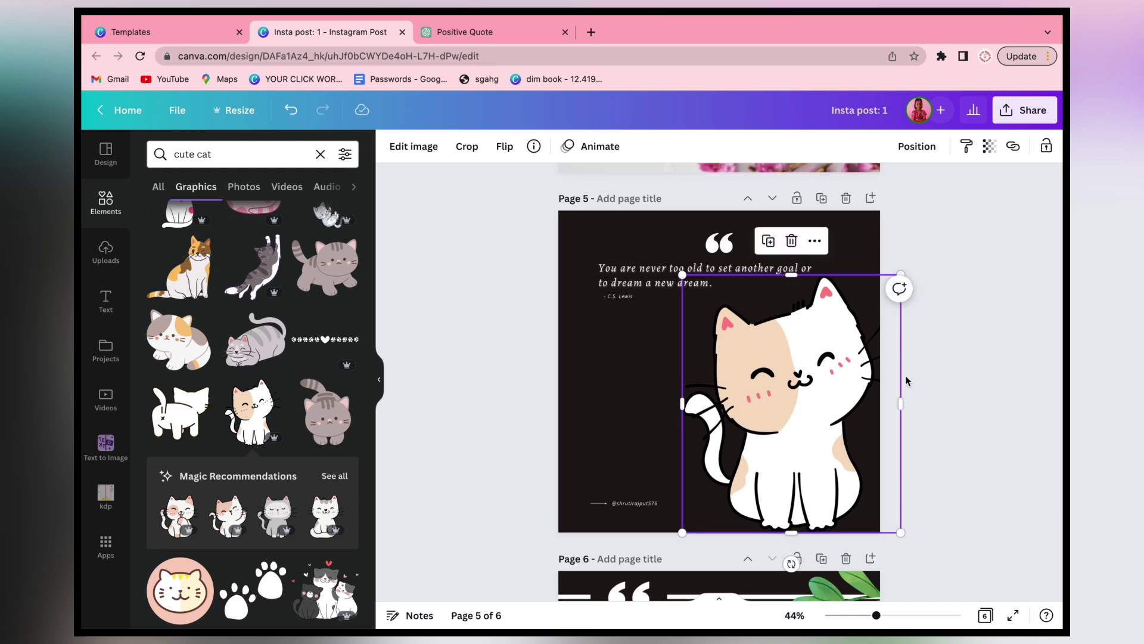
click(937, 388)
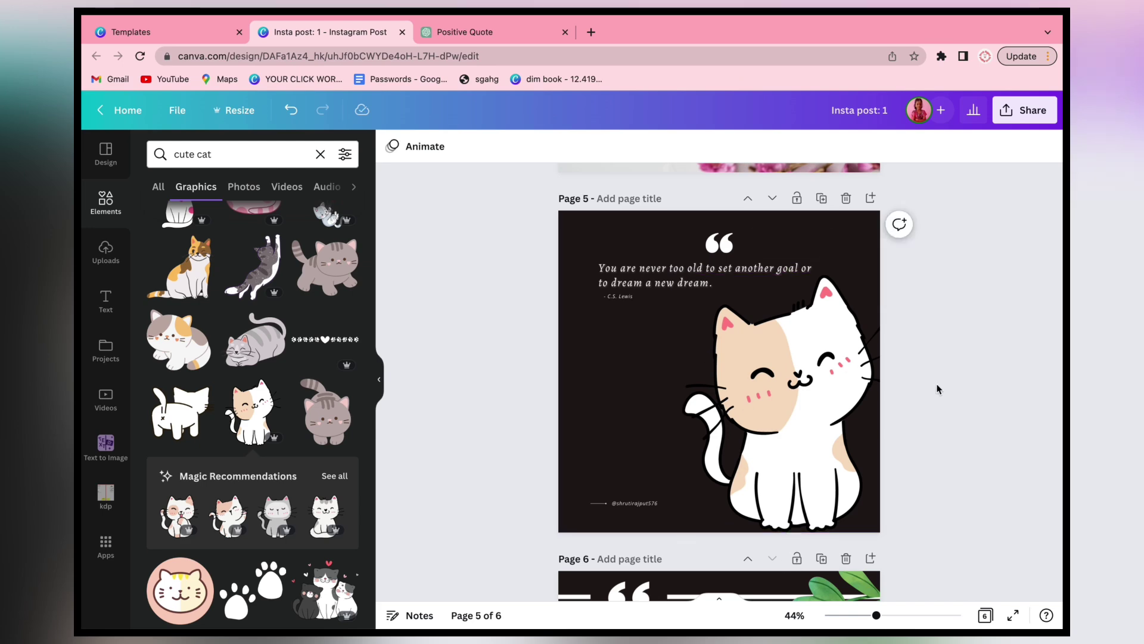
Remove both green leaf graphics from page 6
scroll(921, 387, down, 5)
click(835, 229)
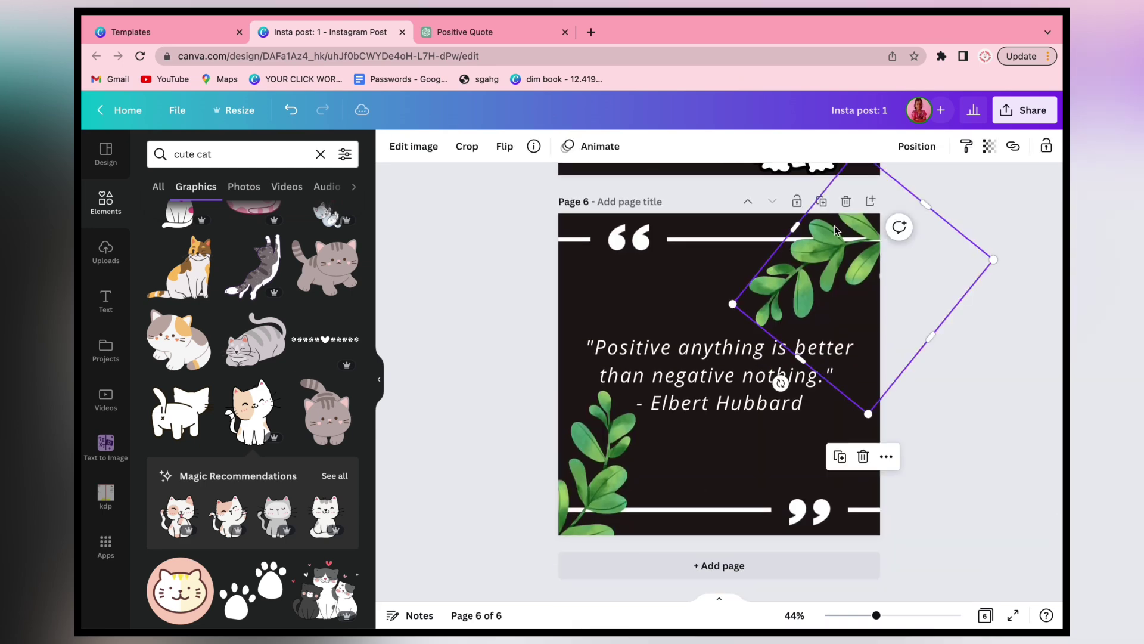
key(Delete)
click(566, 398)
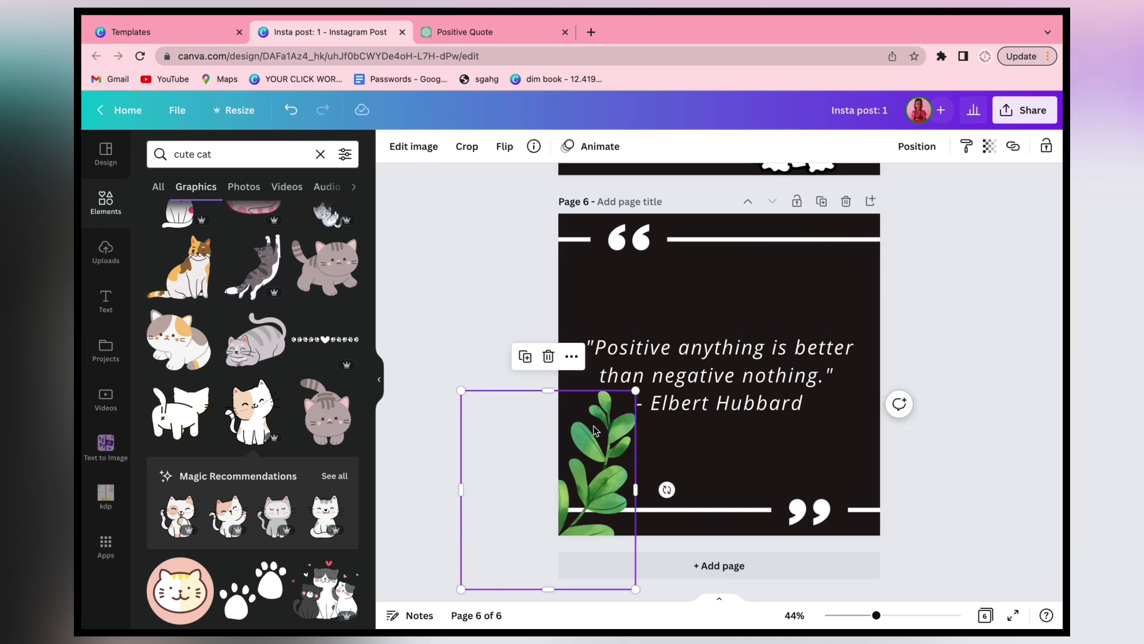
key(Delete)
Replace page 6's quote and attribution with "Happiness is not something ready made. It comes from your own actions." - Dalai Lama, copied from ChatGPT
click(494, 32)
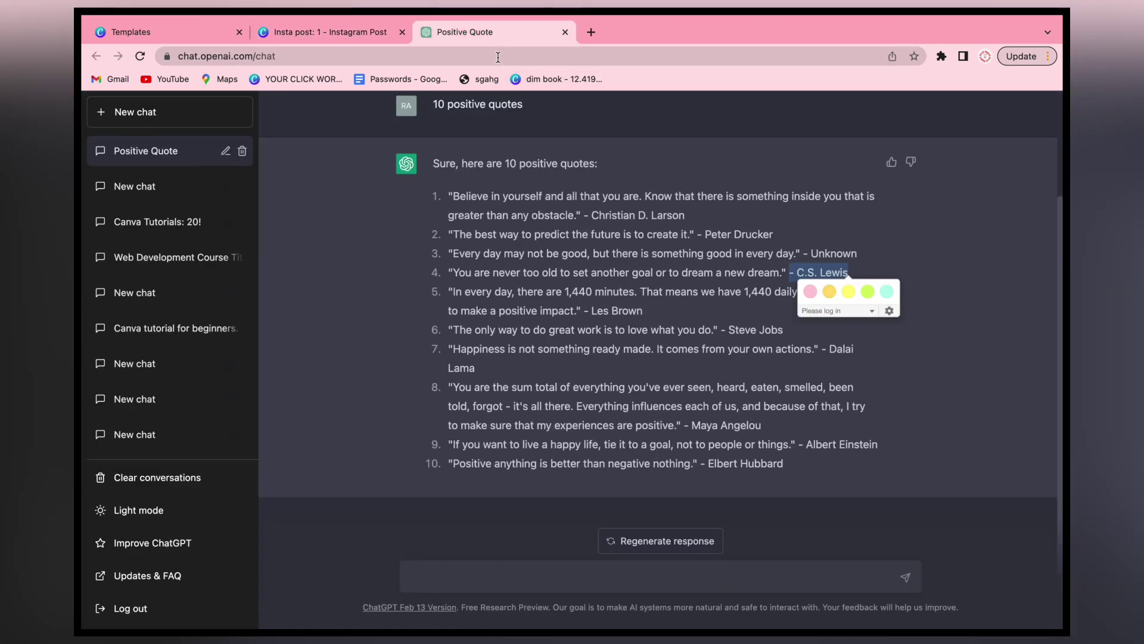
click(494, 372)
drag(453, 349, 749, 378)
key(super+c)
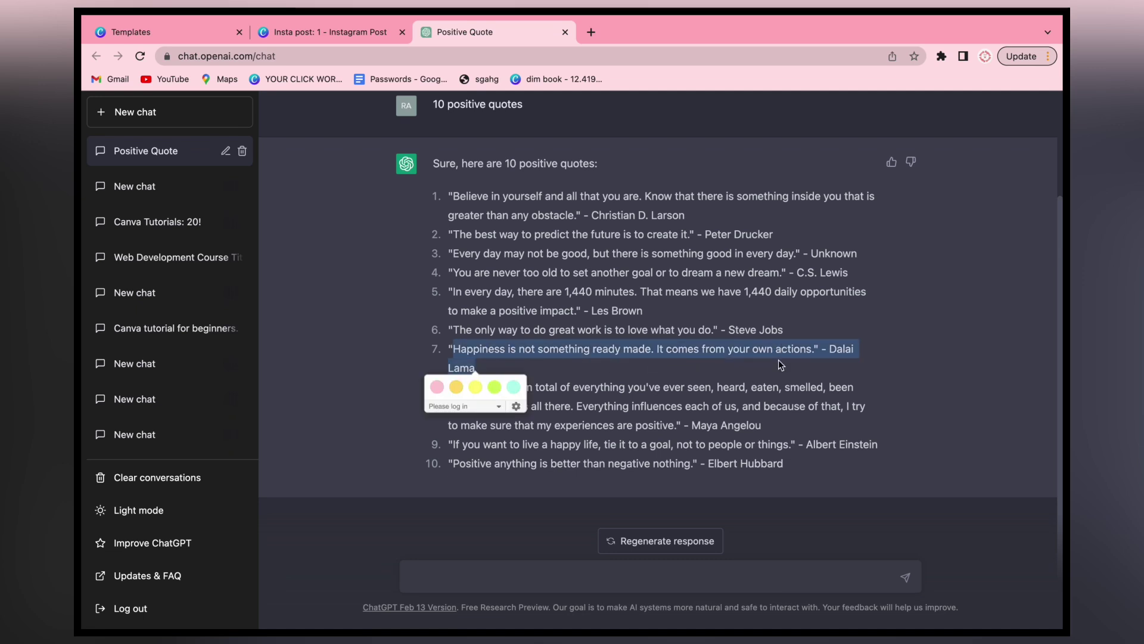
click(303, 36)
click(733, 378)
triple_click(723, 376)
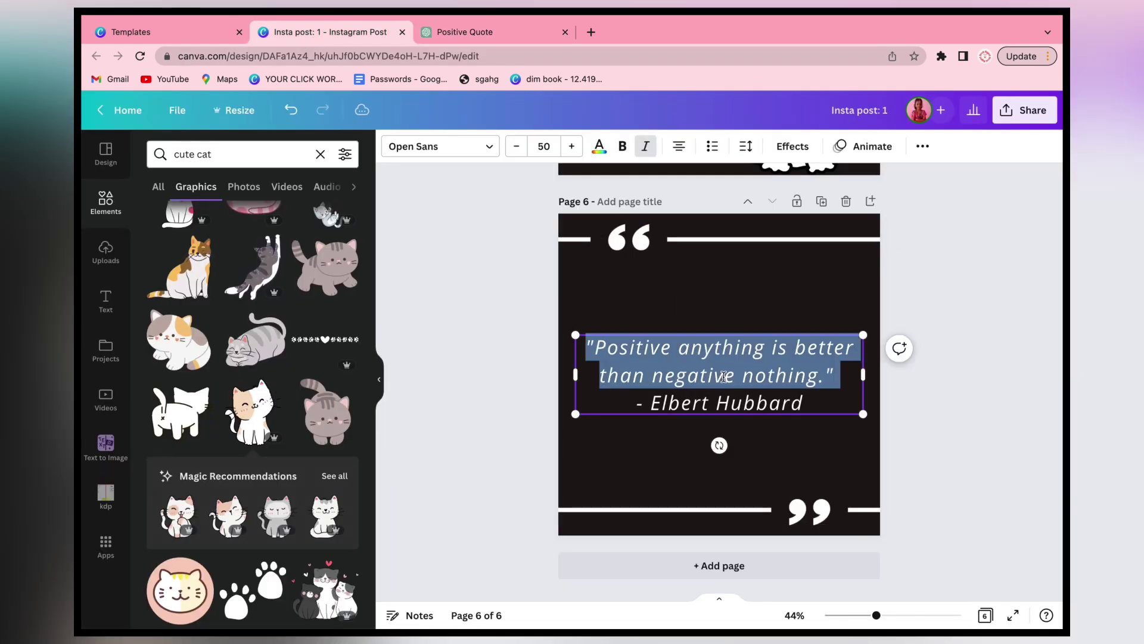
drag(814, 402, 579, 344)
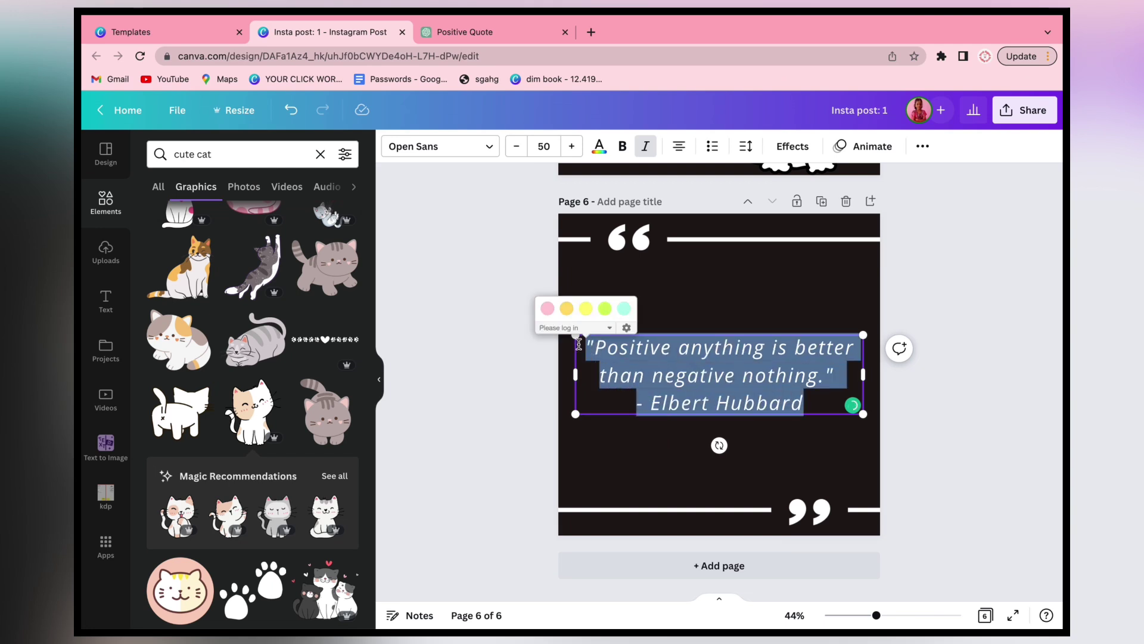
text(")
key(super+v)
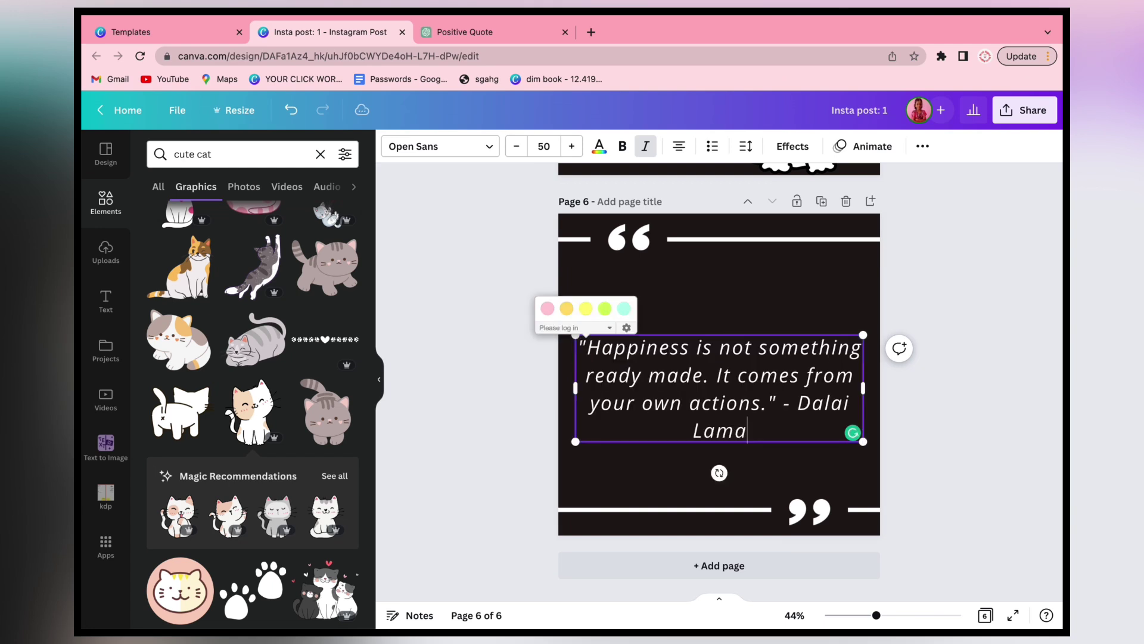
Move page 6's quote text slightly up and put the Dalai Lama attribution on its own line
click(975, 451)
drag(705, 378, 706, 363)
click(785, 394)
key(Return)
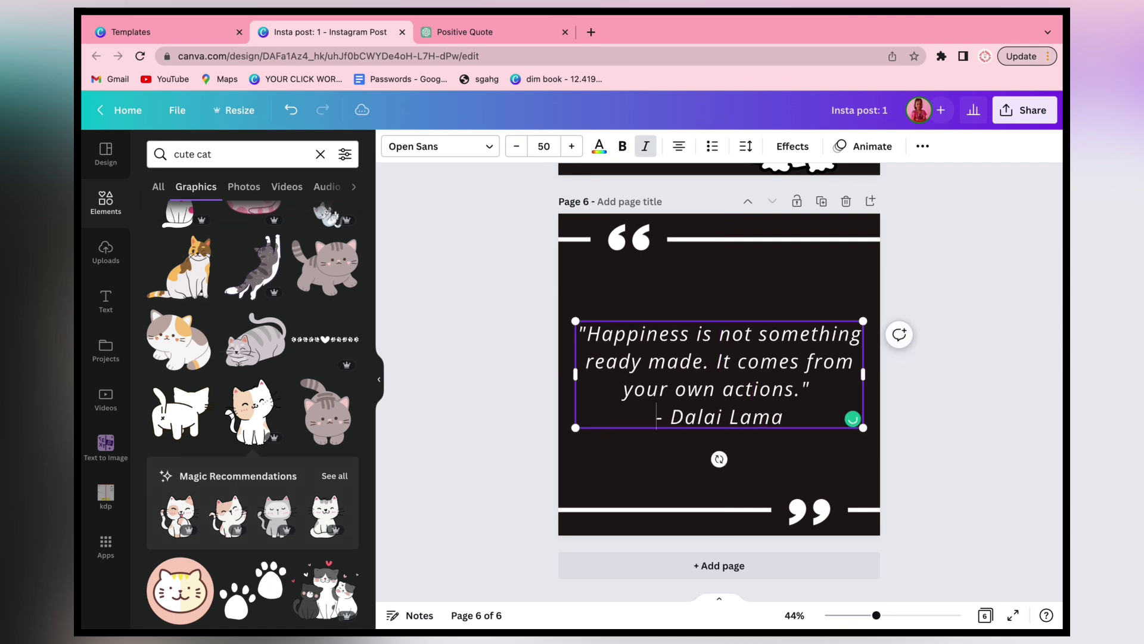
click(1034, 372)
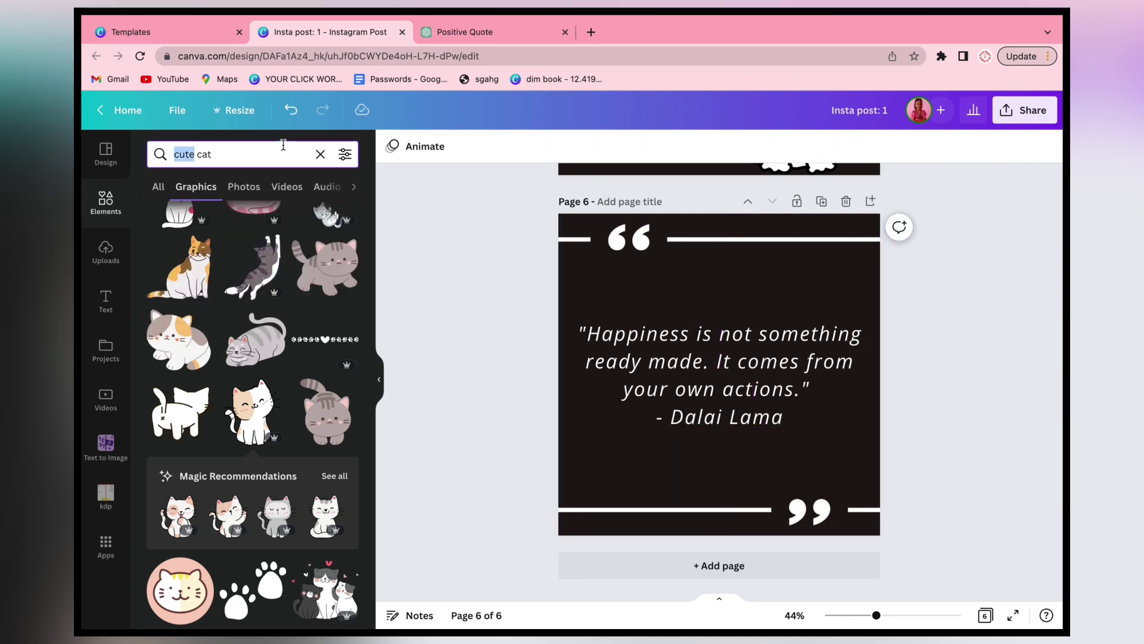
Search the graphics library for "flowers" and browse the results for a page 6 decoration
text(flowers)
key(Return)
scroll(291, 320, down, 6)
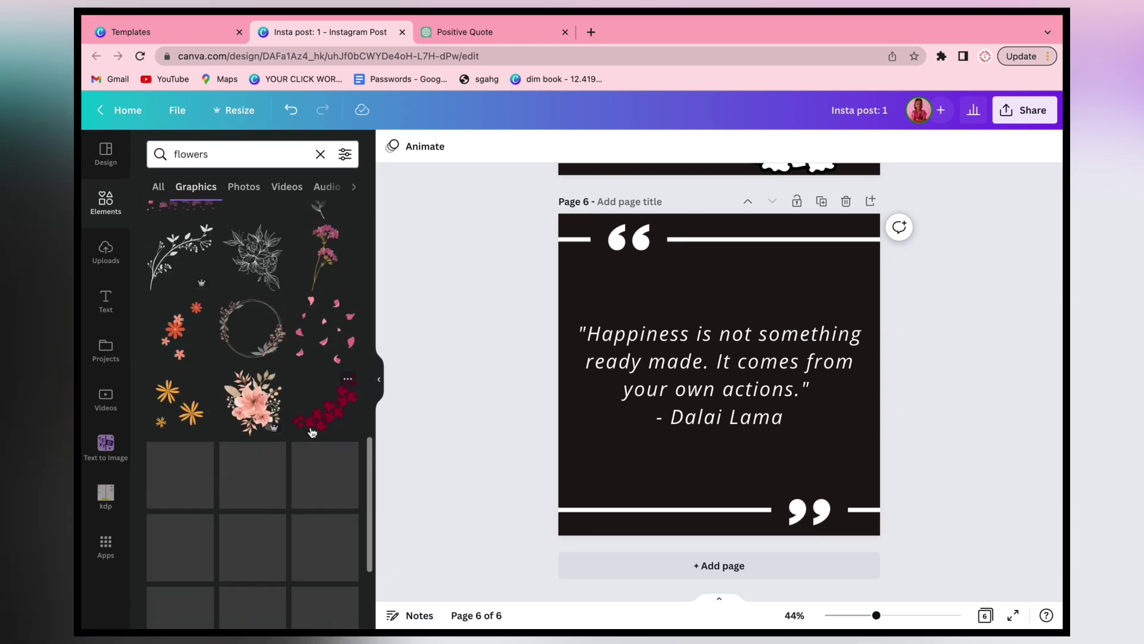
click(316, 387)
drag(738, 365, 645, 403)
drag(626, 556, 483, 422)
drag(584, 439, 580, 520)
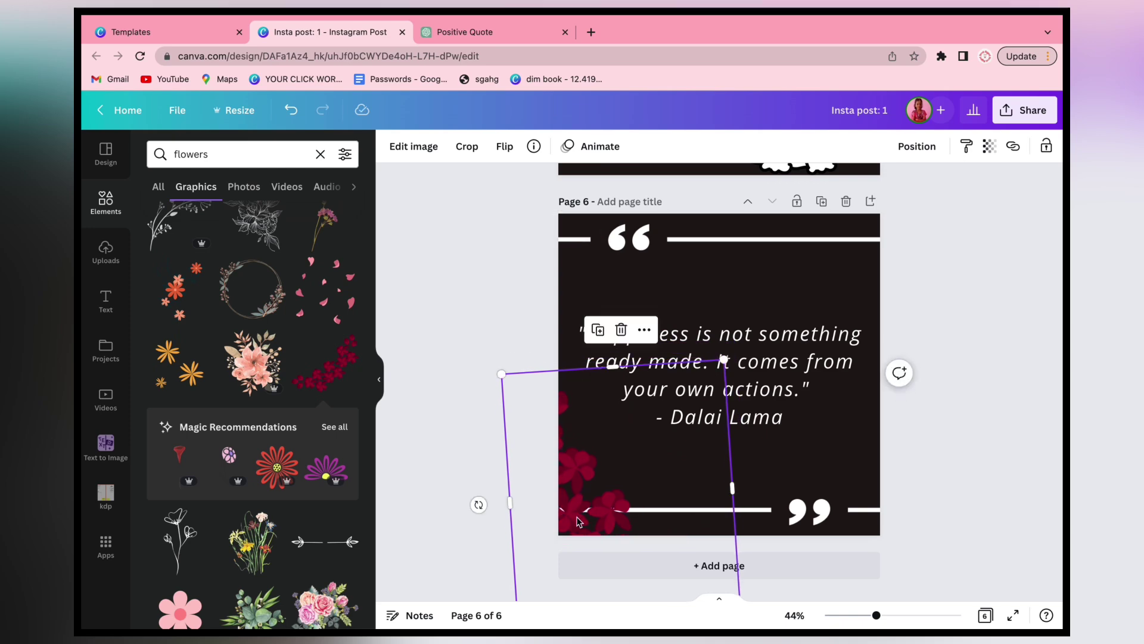
key(Delete)
Remove the white quotation-mark frame with its horizontal lines from page 6
scroll(324, 477, down, 3)
scroll(323, 478, down, 3)
click(614, 496)
key(Delete)
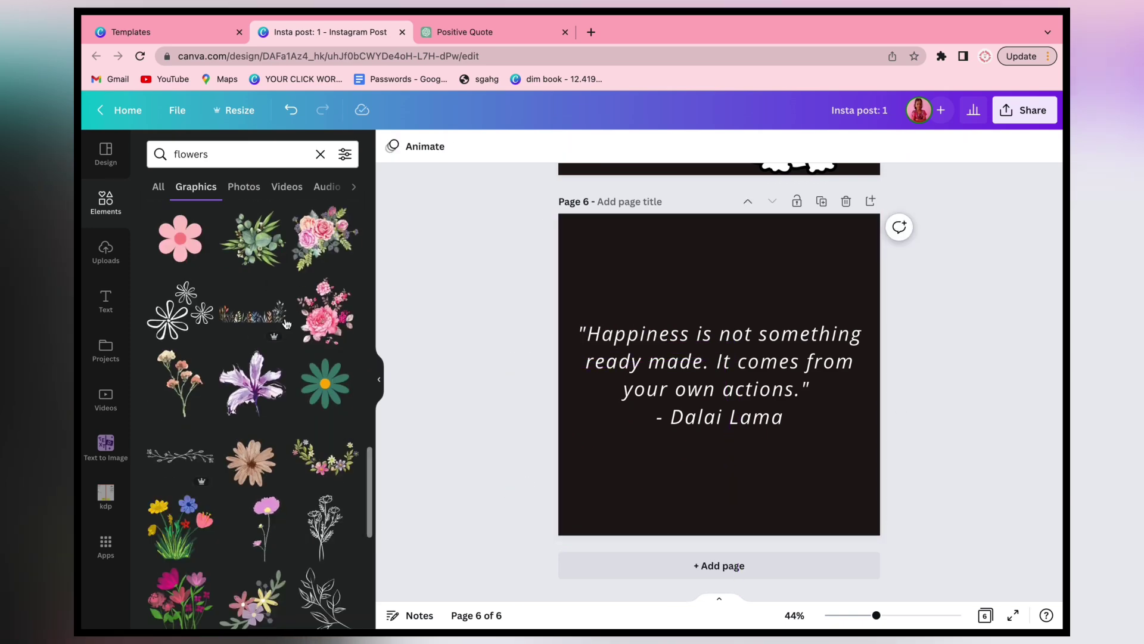
Add the multicolored wildflower border graphic to page 6, scaled to the full page width along its lower edge
click(255, 322)
drag(731, 370, 698, 487)
drag(853, 446, 889, 434)
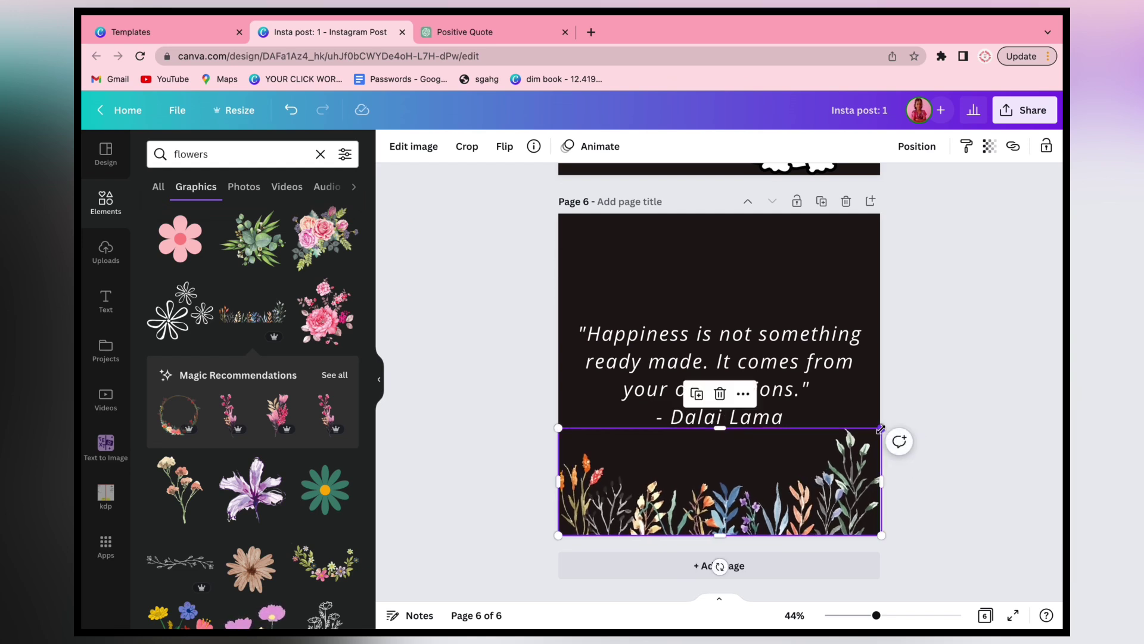
Duplicate the wildflower border, place the copy along page 6's upper edge and flip it vertically
key(ctrl+d)
drag(835, 506, 823, 284)
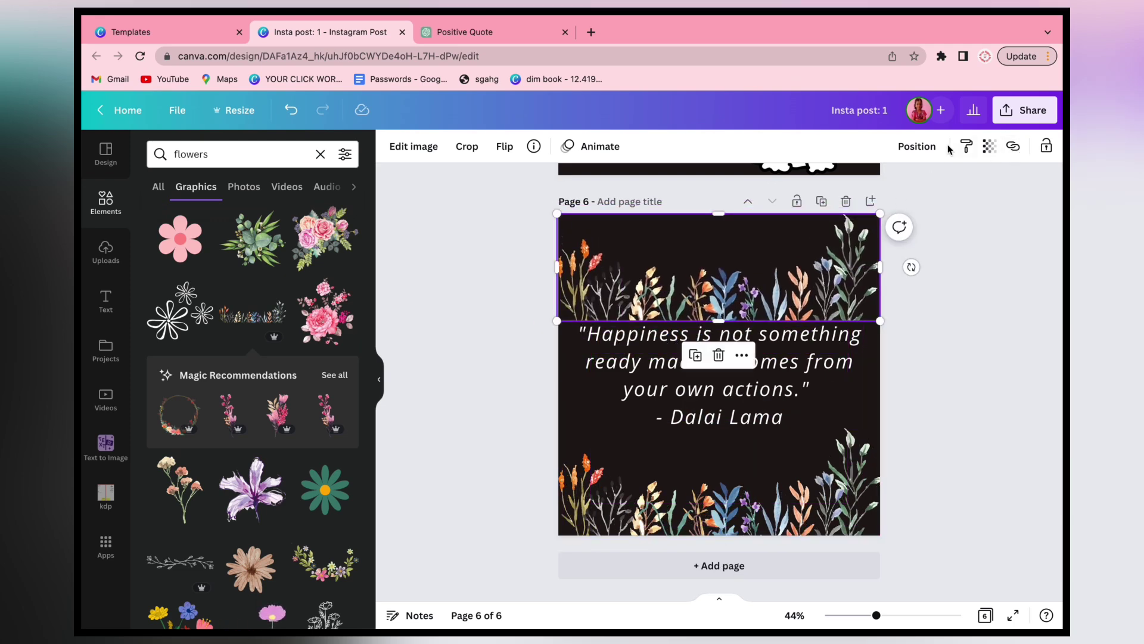
click(513, 146)
click(518, 208)
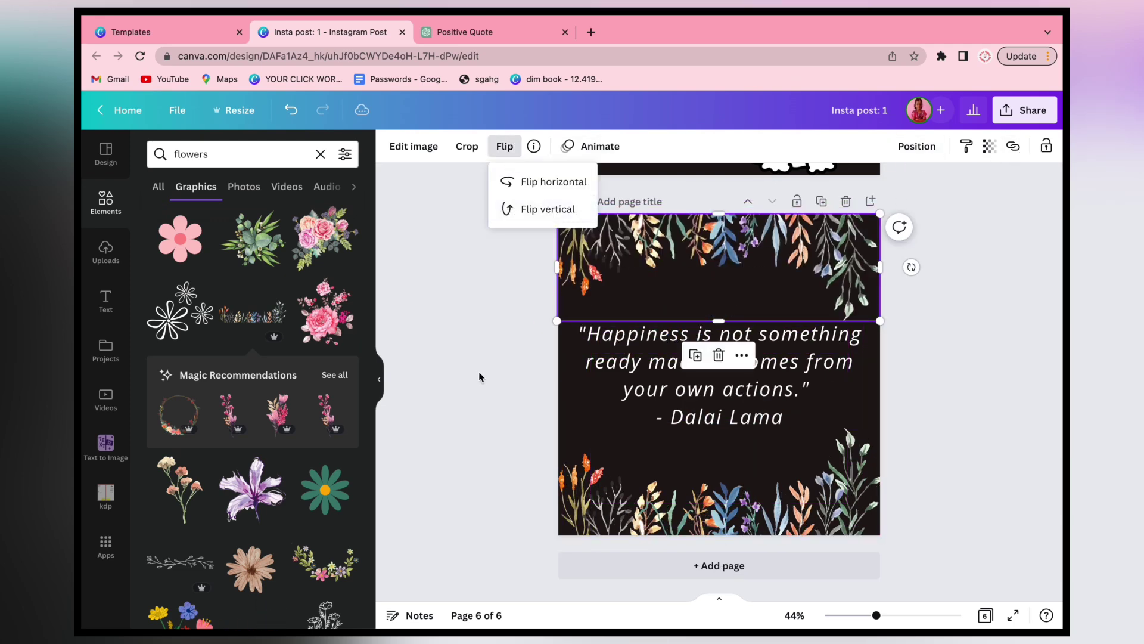
click(477, 376)
Enlarge the upper wildflower border slightly so it extends just beyond page 6's edges
click(726, 267)
drag(883, 320, 892, 325)
drag(724, 268, 725, 266)
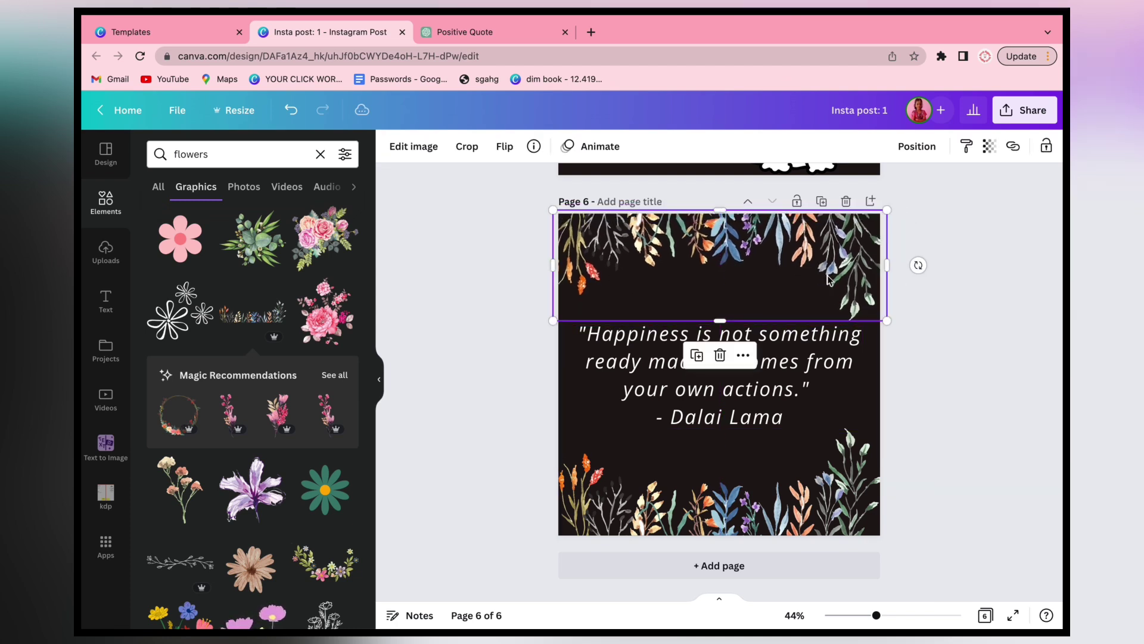
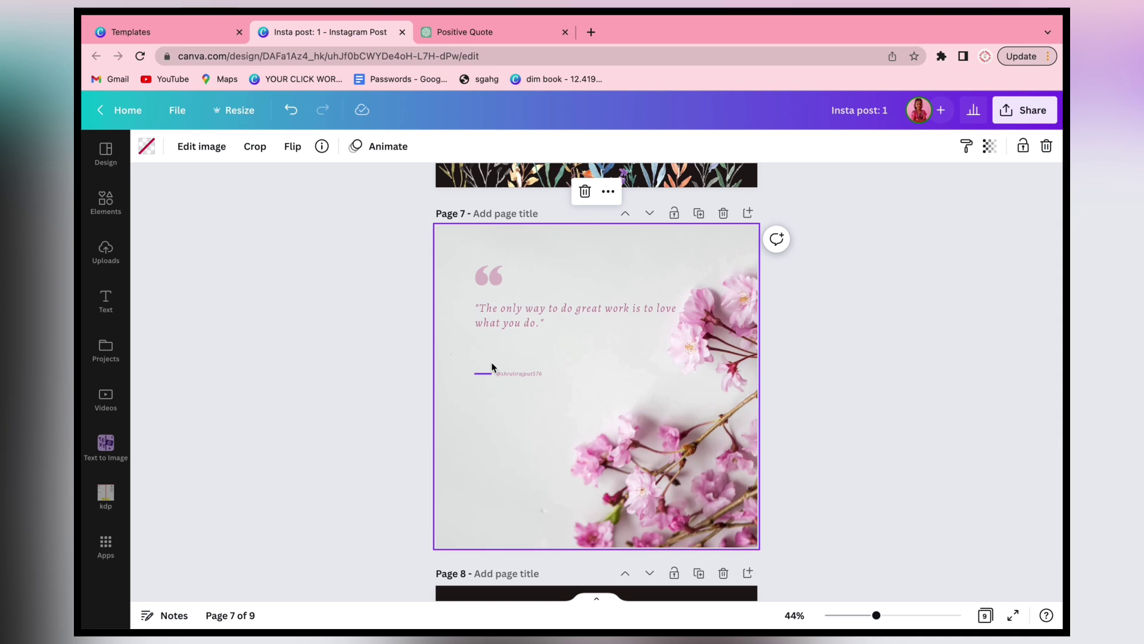
Place the Steve Jobs attribution directly below the quote on page 7, aligned with its start
drag(491, 362, 504, 382)
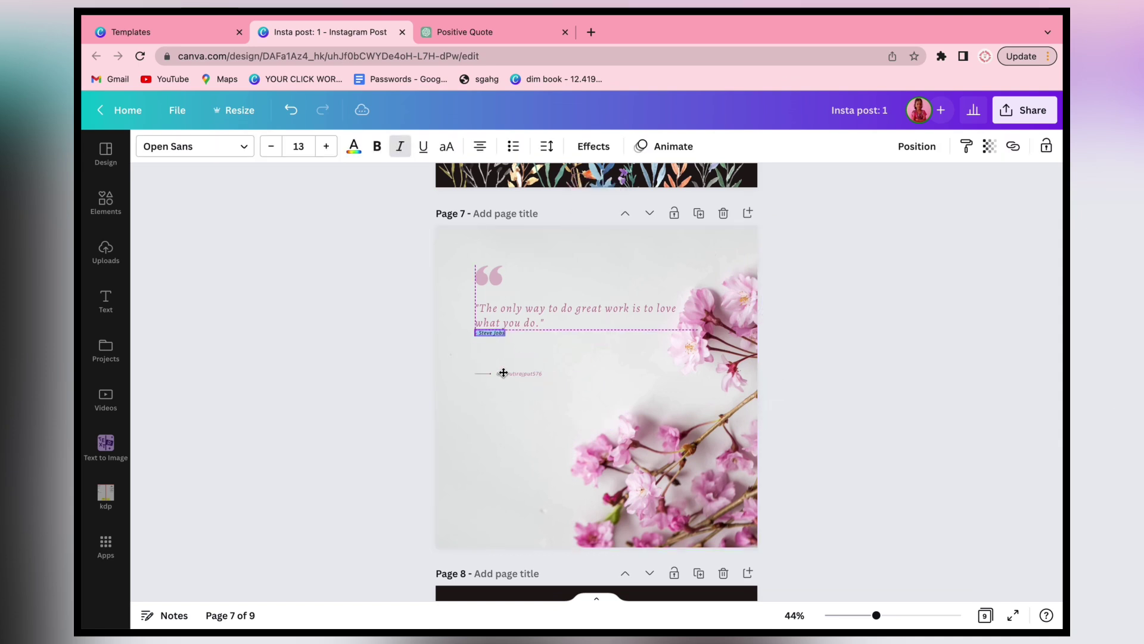
scroll(361, 338, up, 1)
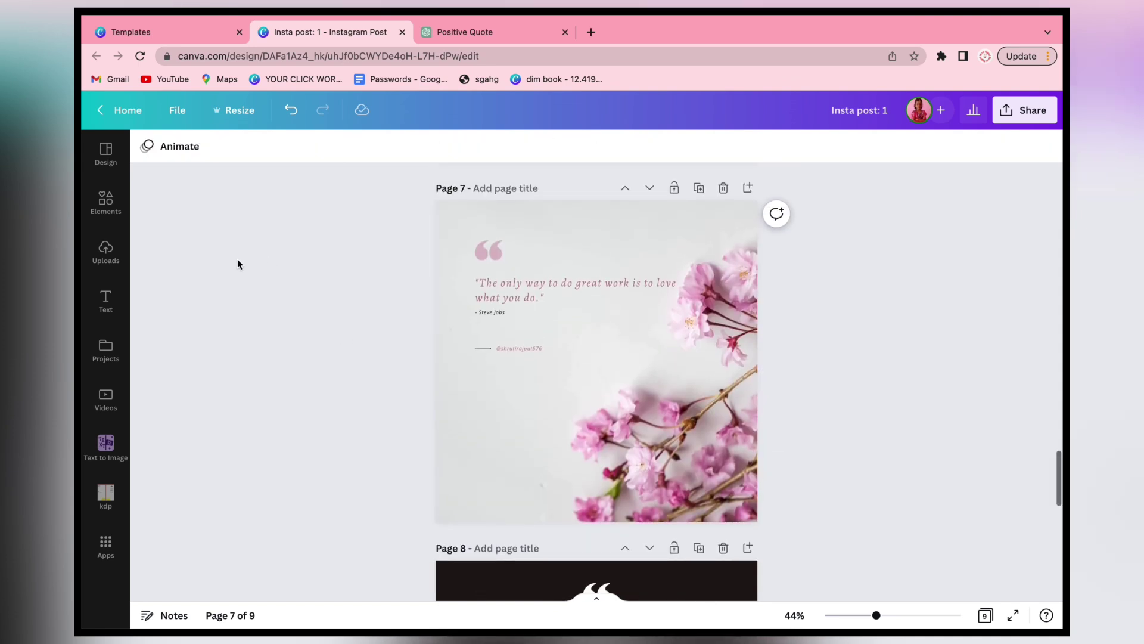
Search photos for "heart" and add the picture of two hands holding a red heart to page 7
click(105, 201)
click(197, 154)
text(heart)
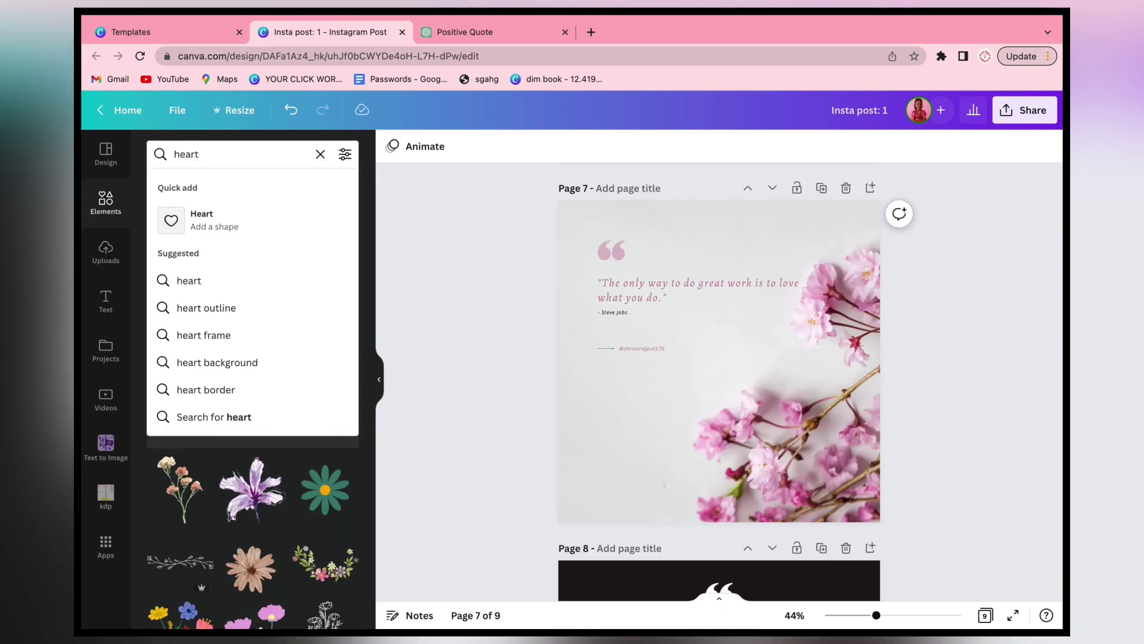
key(Return)
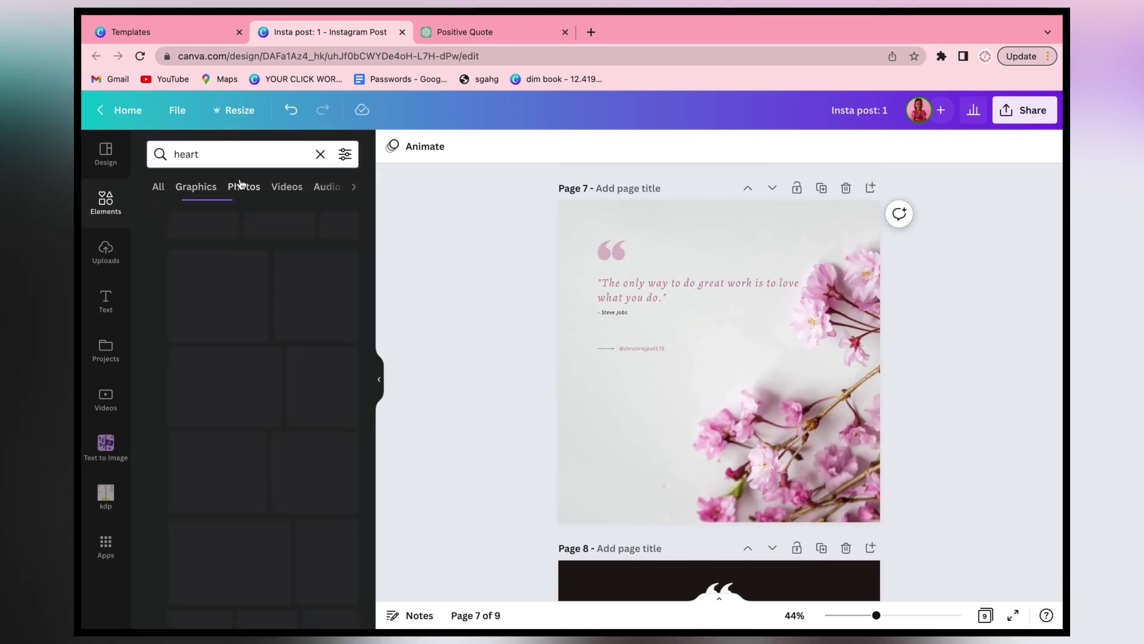
click(244, 186)
scroll(317, 449, down, 5)
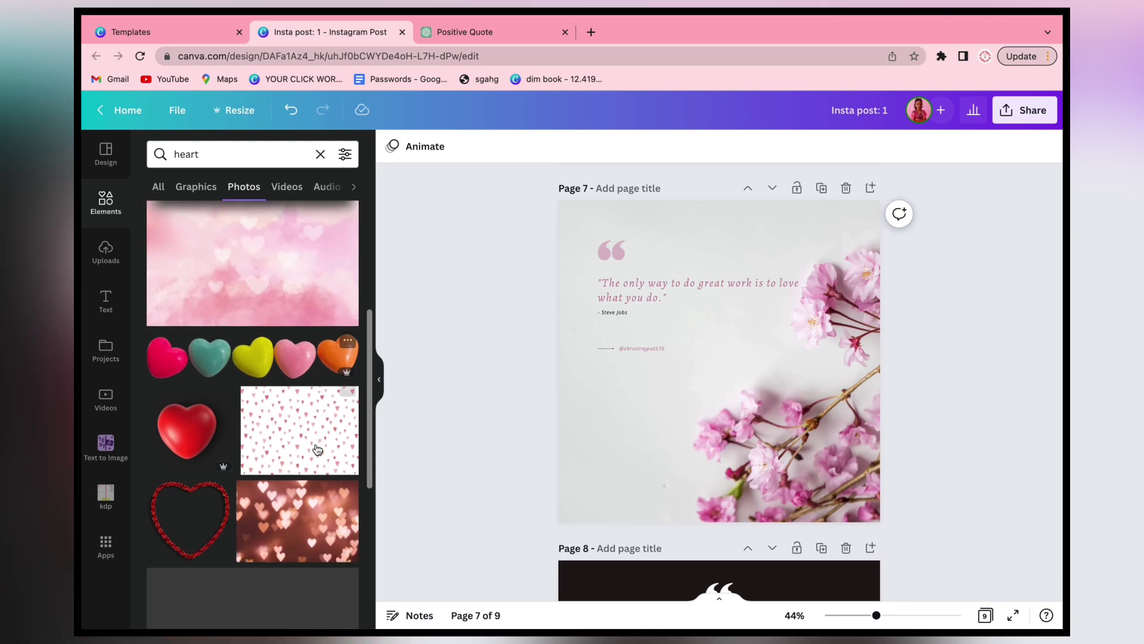
scroll(317, 449, down, 6)
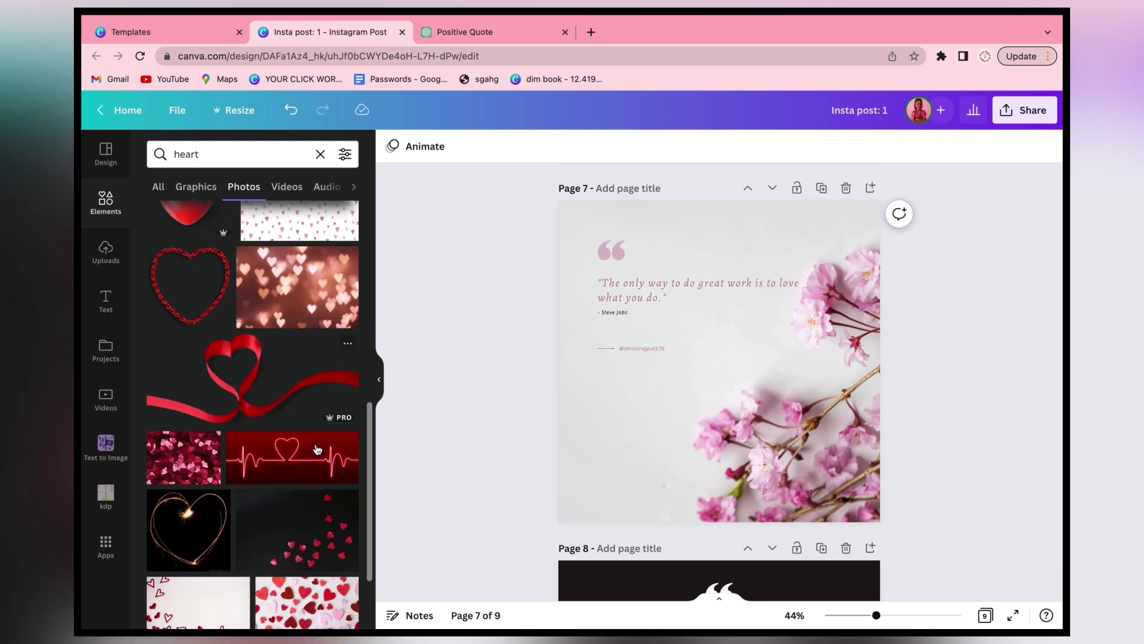
scroll(316, 449, down, 3)
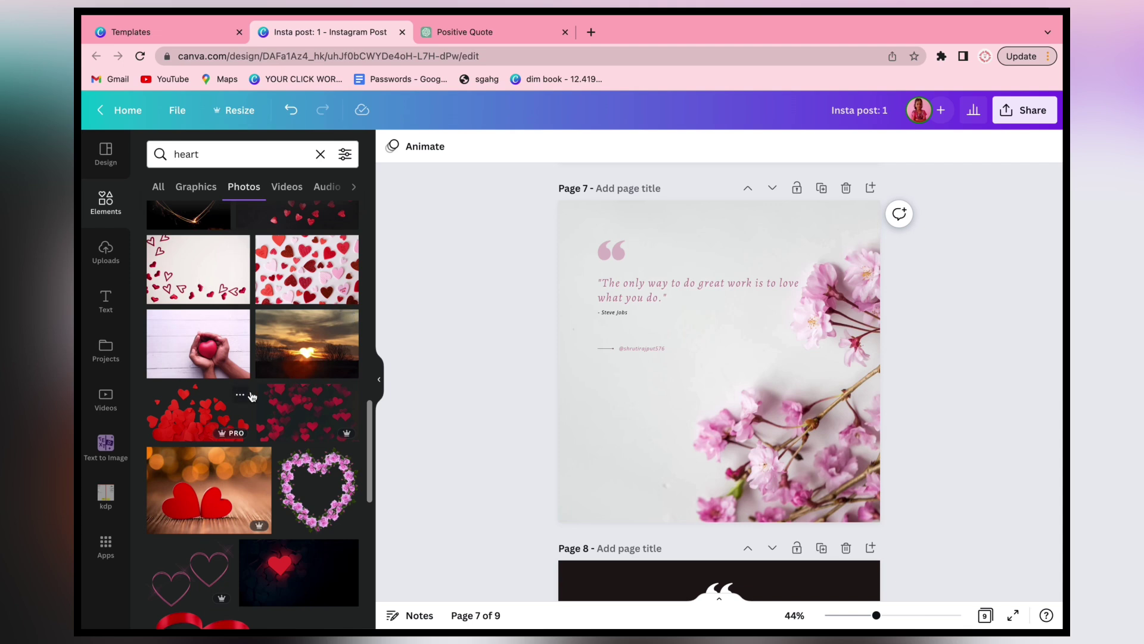
click(204, 335)
Replace page 7's cherry blossom background with the hands-and-heart photo, enlarged to cover the page and sent to the back
click(644, 503)
key(BackSpace)
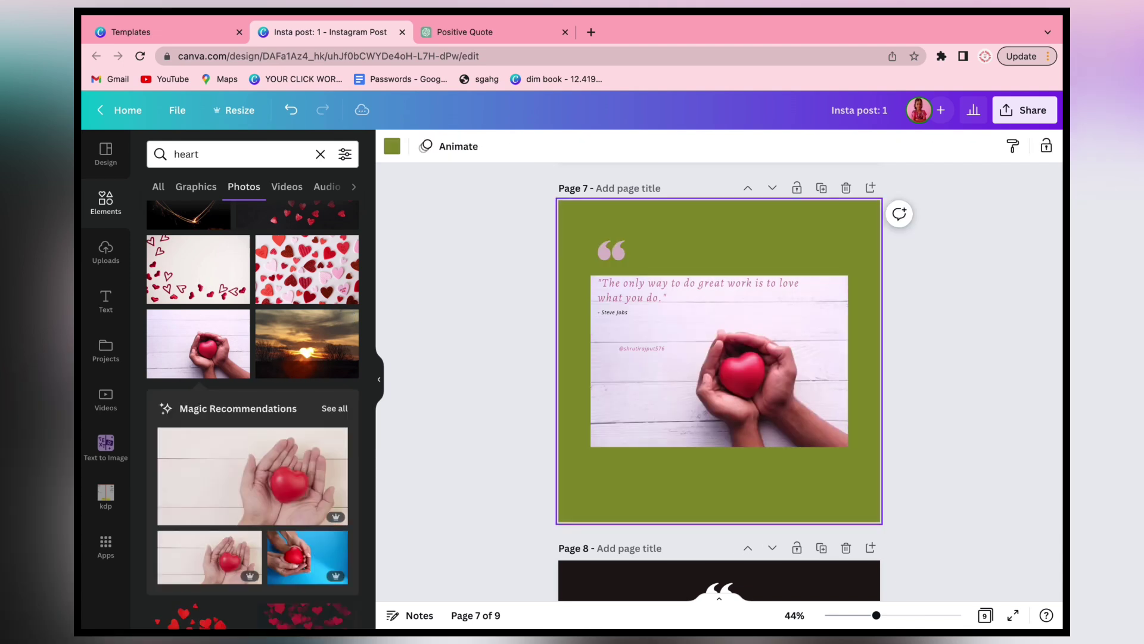
drag(832, 443, 1045, 526)
drag(963, 445, 939, 455)
click(920, 147)
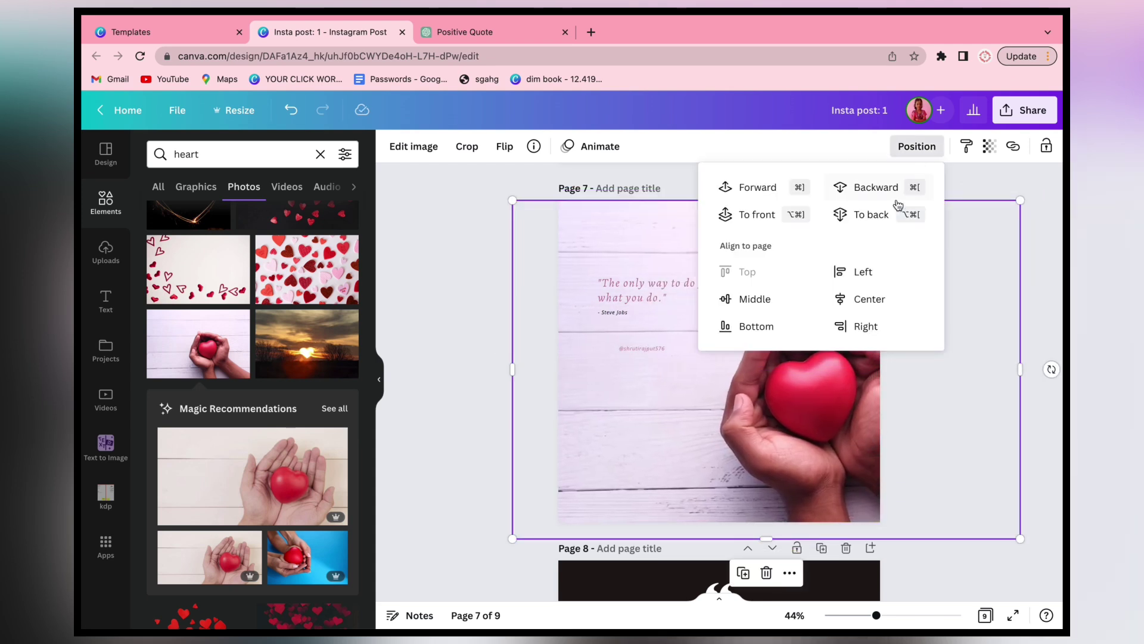
click(884, 216)
click(1035, 328)
click(501, 190)
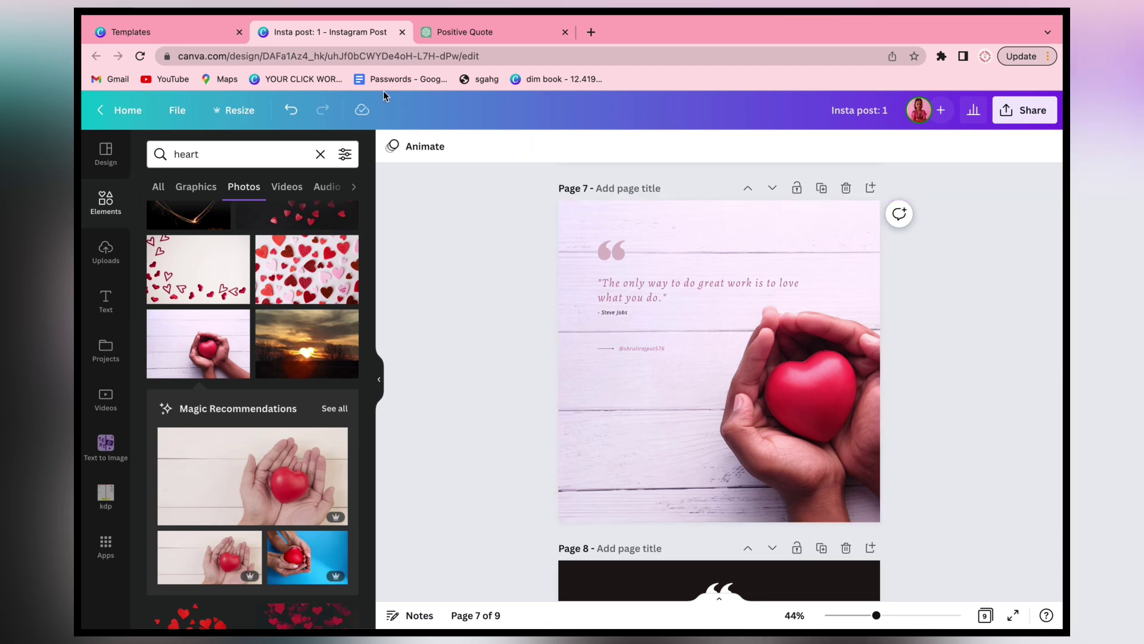
Recolor page 7's quotation mark and quote text with the crimson red from the photo colors
click(613, 256)
click(392, 146)
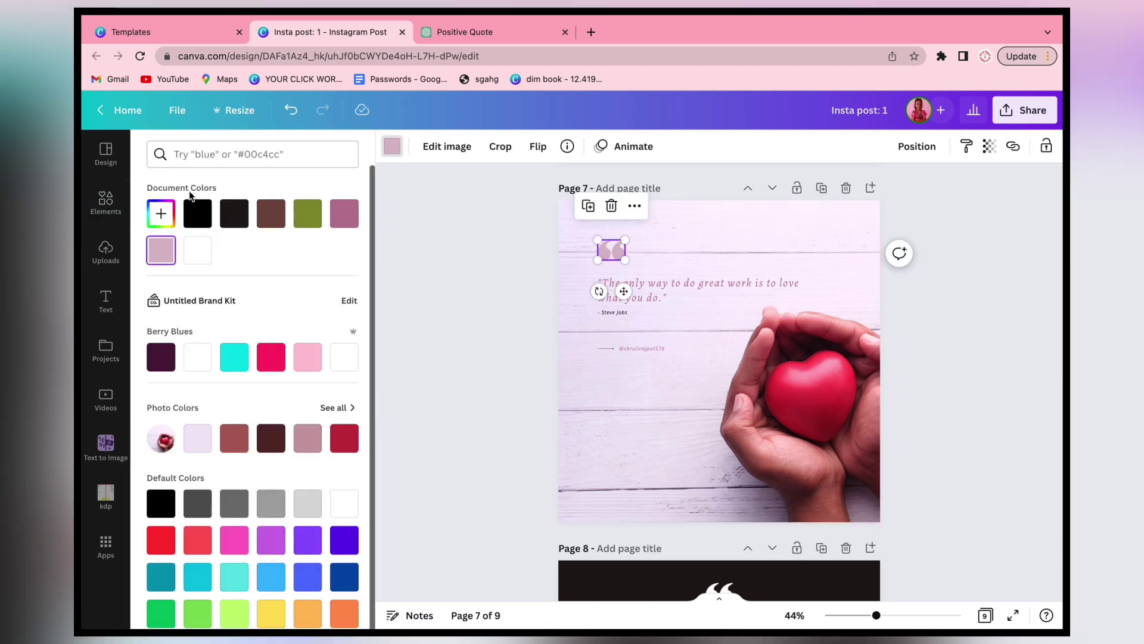
click(344, 438)
click(671, 280)
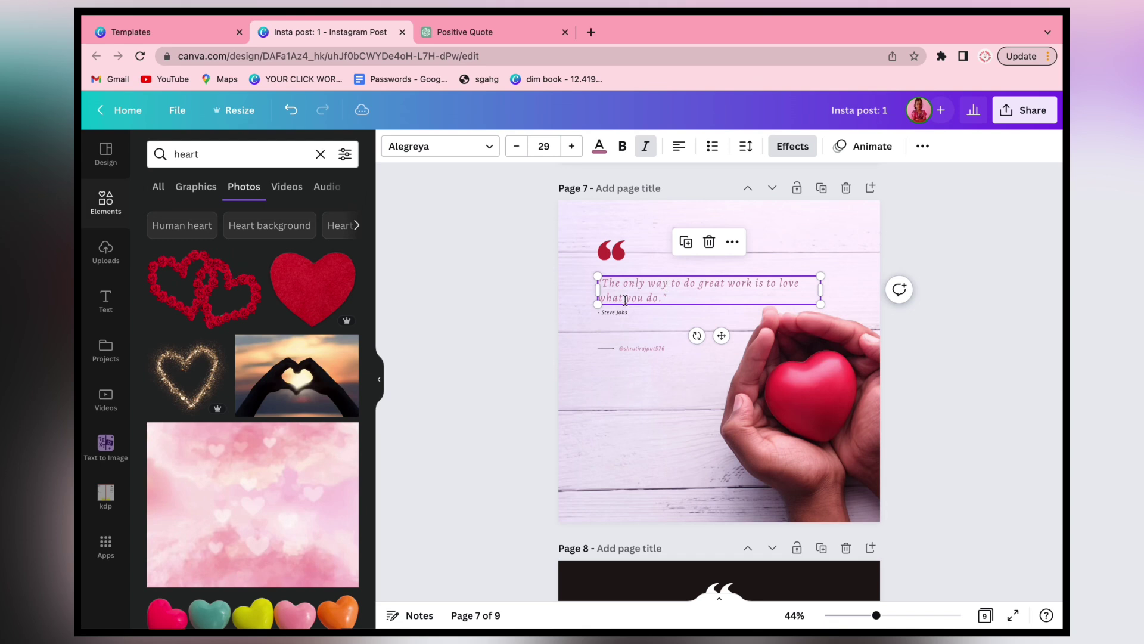
click(598, 146)
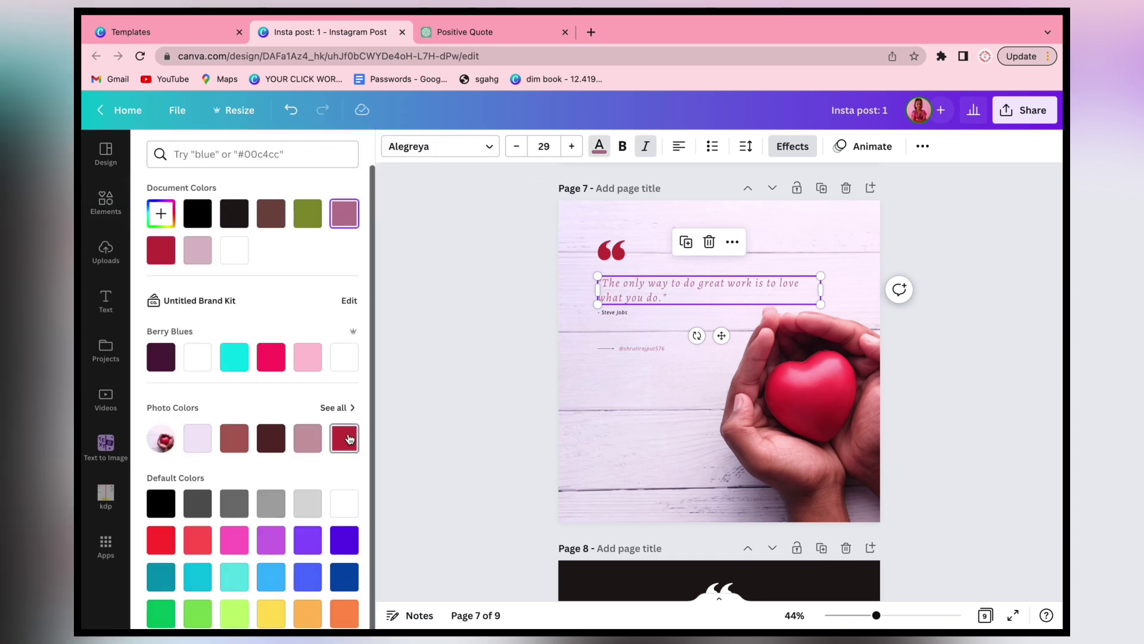
click(350, 439)
Apply the same crimson photo color to page 7's attribution, account handle and the short line beside it
click(611, 316)
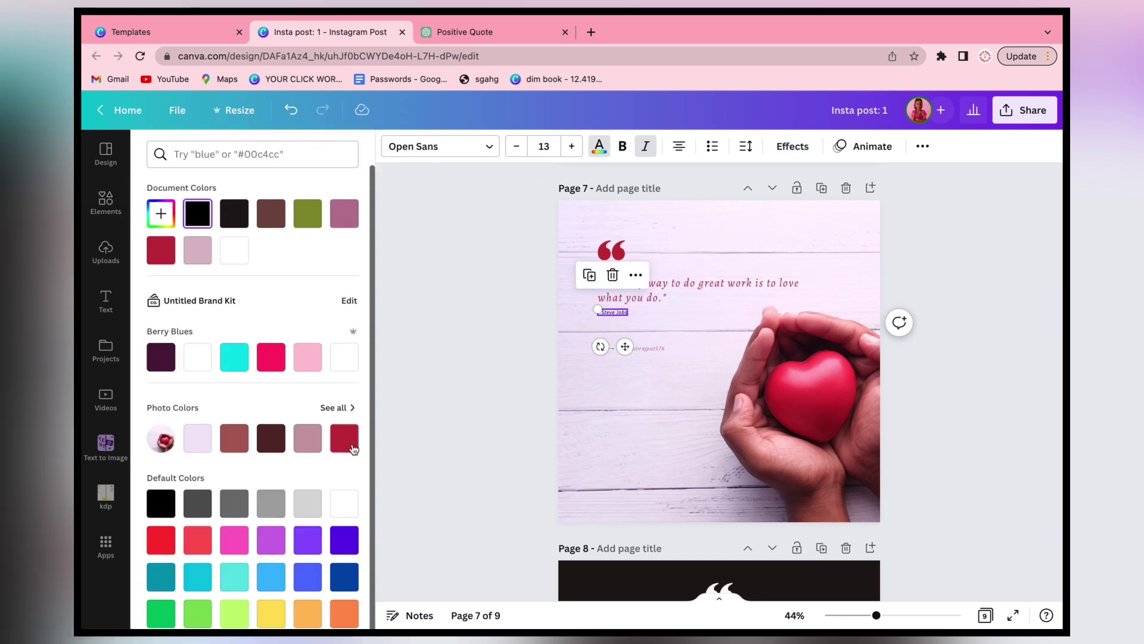
click(642, 348)
click(352, 440)
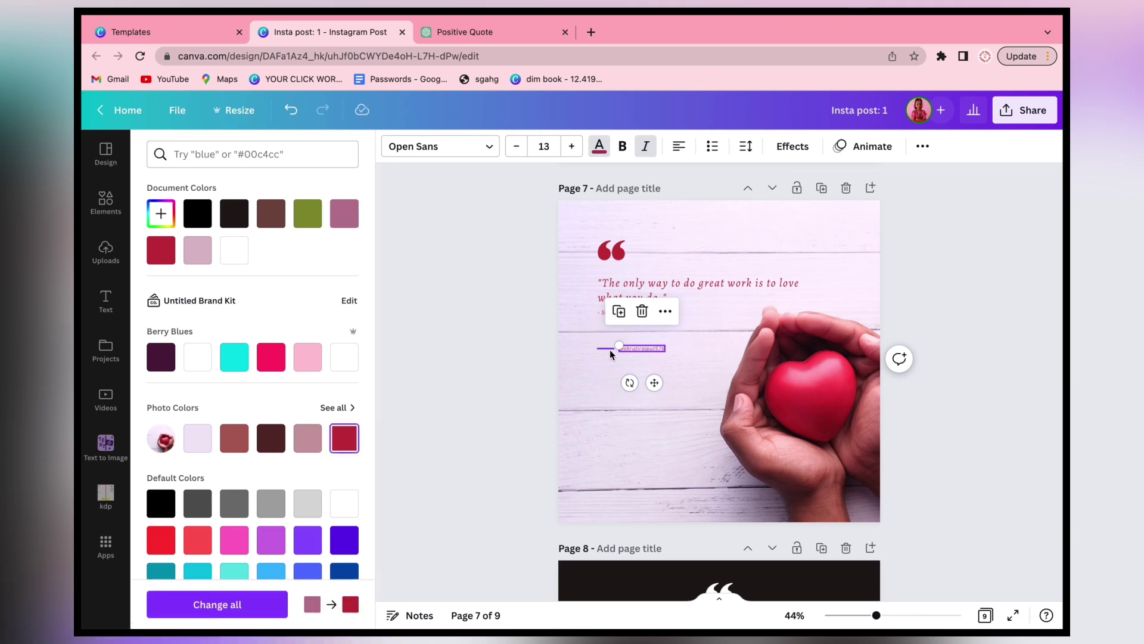
click(611, 352)
click(391, 147)
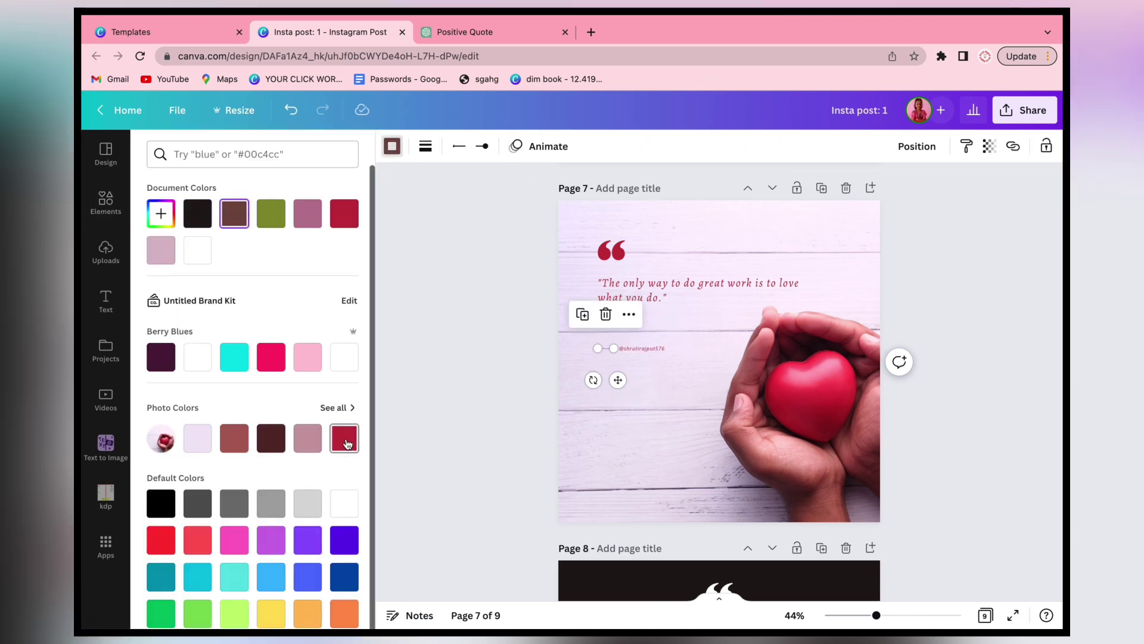
click(344, 440)
click(475, 469)
Delete the large smiling cat graphic from page 8
scroll(475, 469, down, 6)
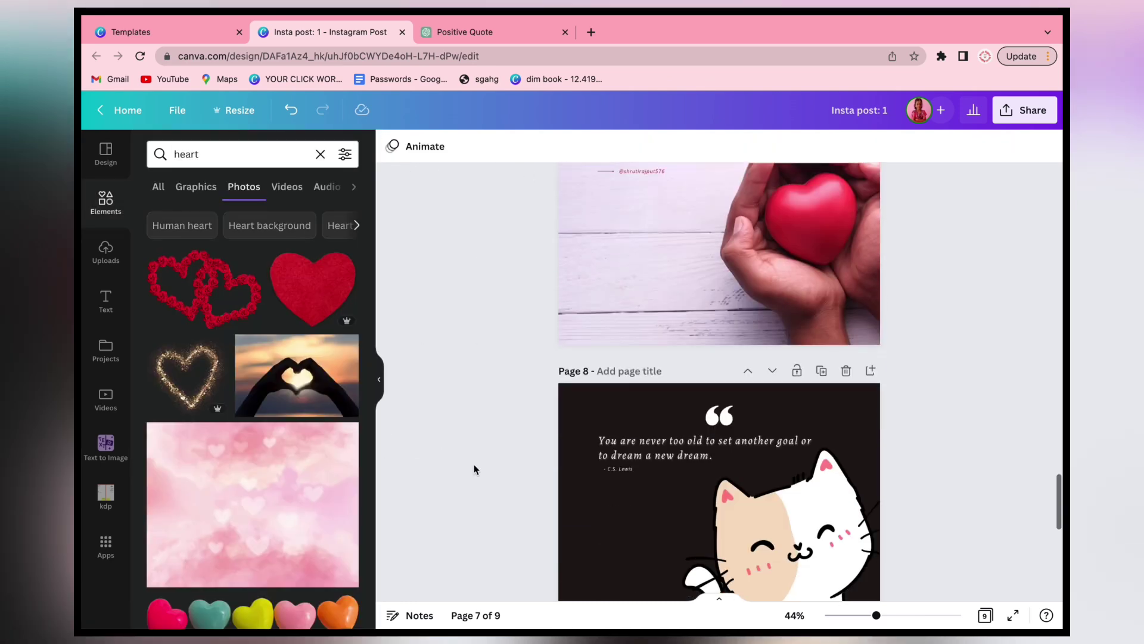
click(787, 382)
key(Delete)
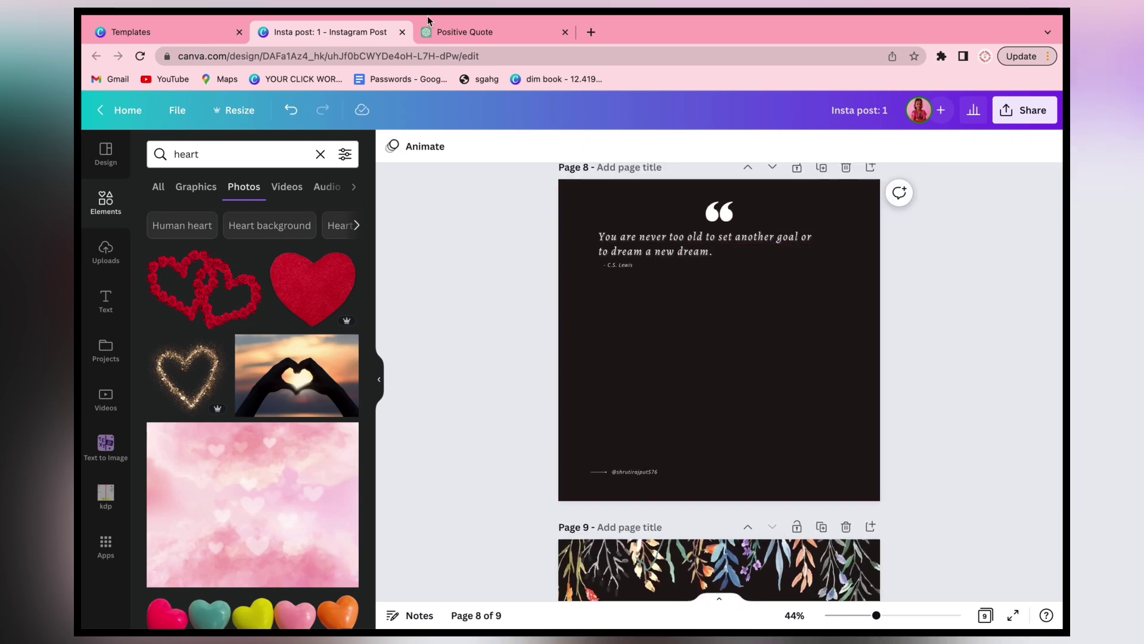
click(475, 34)
click(456, 350)
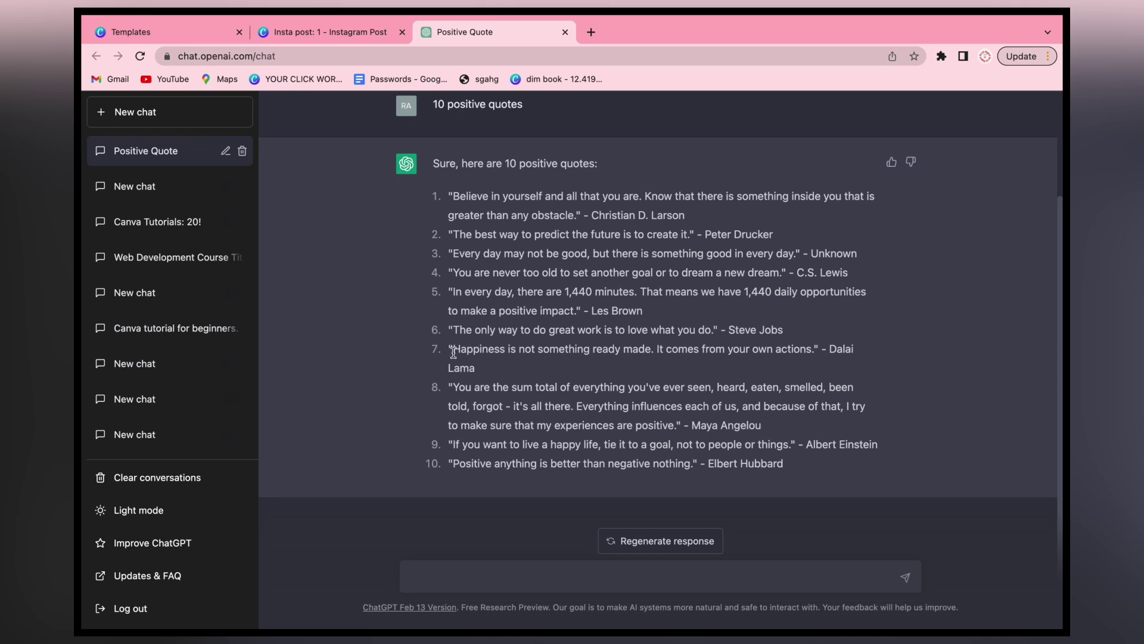
drag(451, 350, 492, 368)
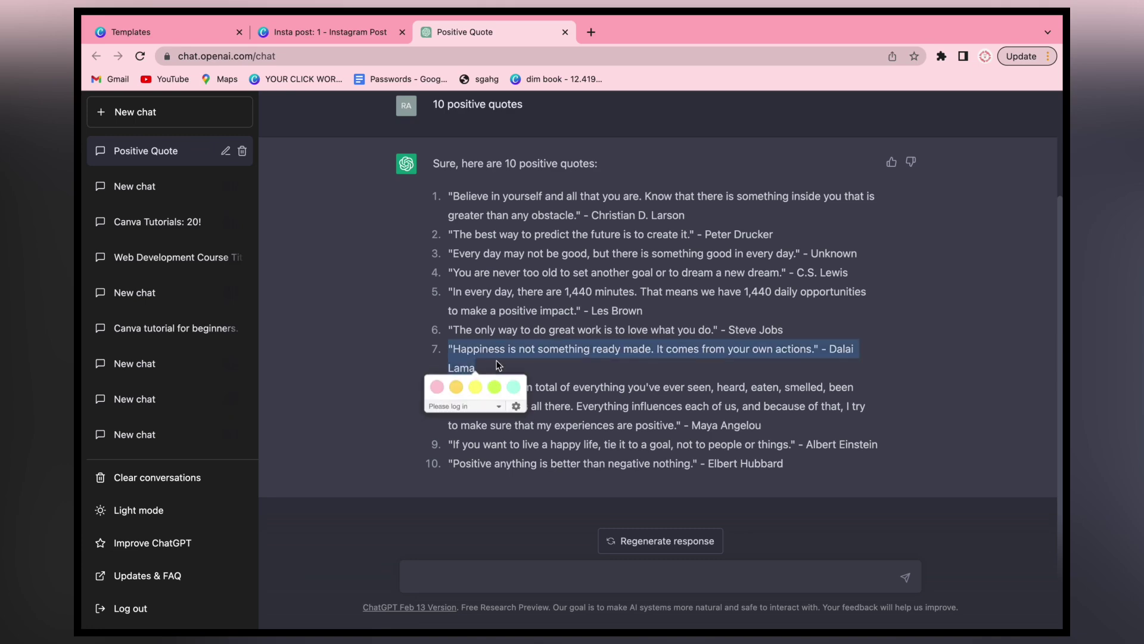
click(371, 26)
Replace page 9's quote with ChatGPT's Maya Angelou quote beginning "You are the sum total of everything you've ever seen", including the attribution
click(491, 32)
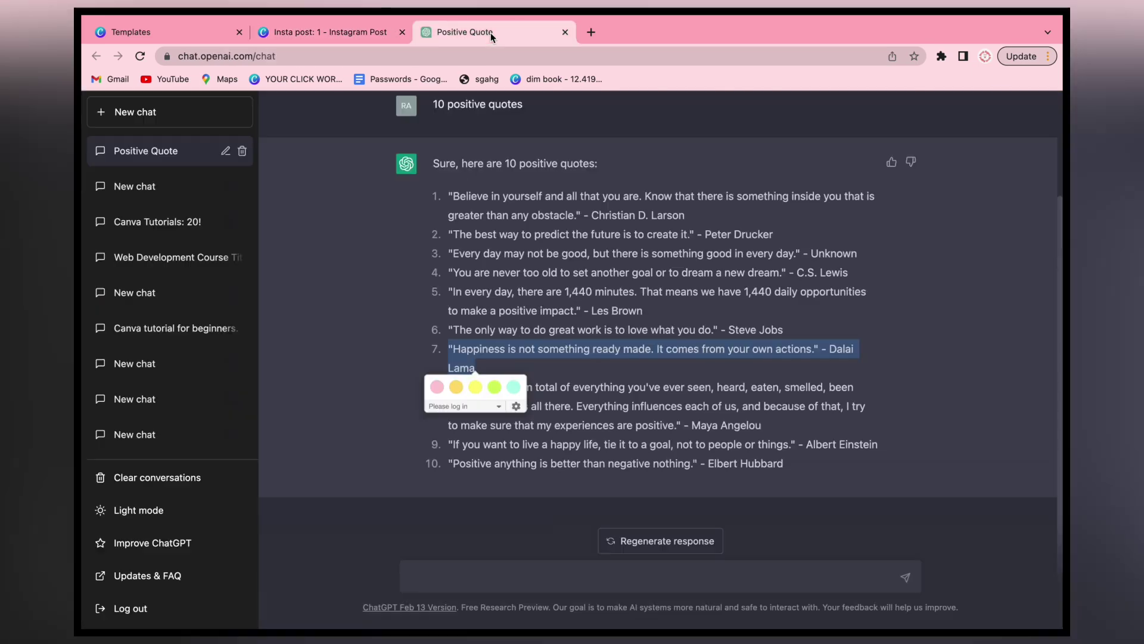
click(658, 400)
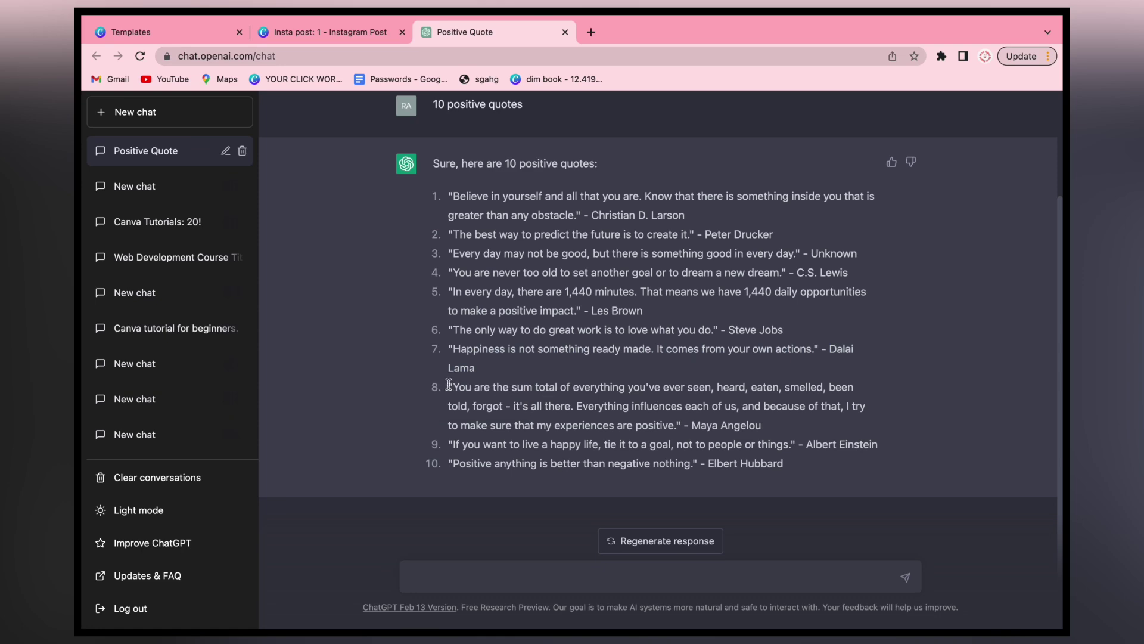
drag(452, 384, 768, 426)
click(363, 32)
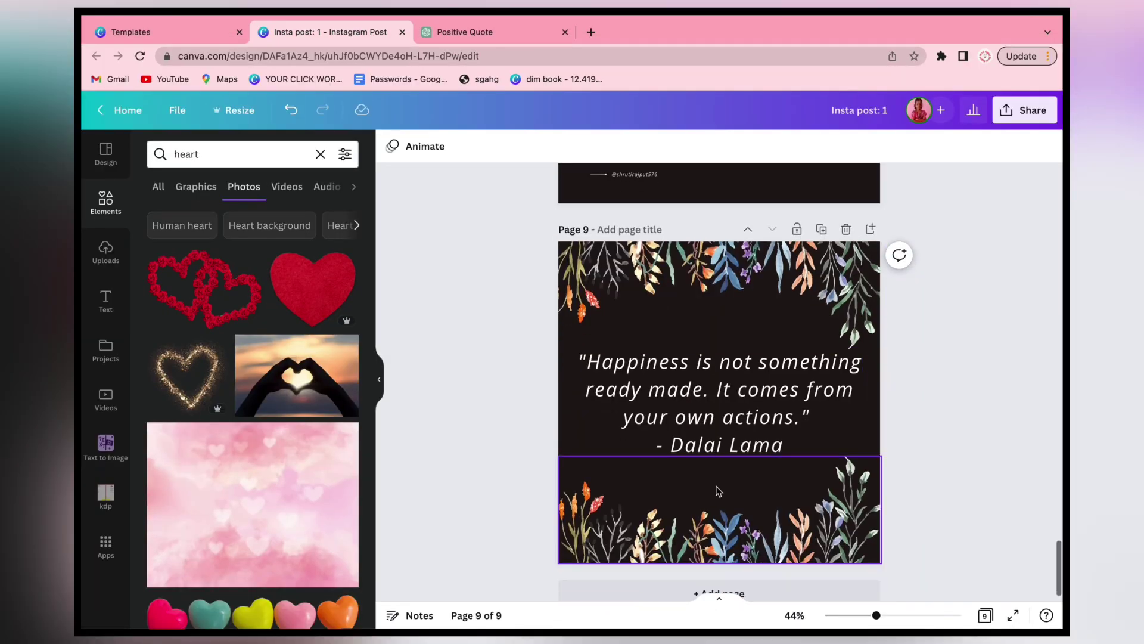
drag(581, 358, 803, 449)
key(ctrl+v)
Remove the italics and list numbering from page 9's quote and set its font size to 20
click(379, 382)
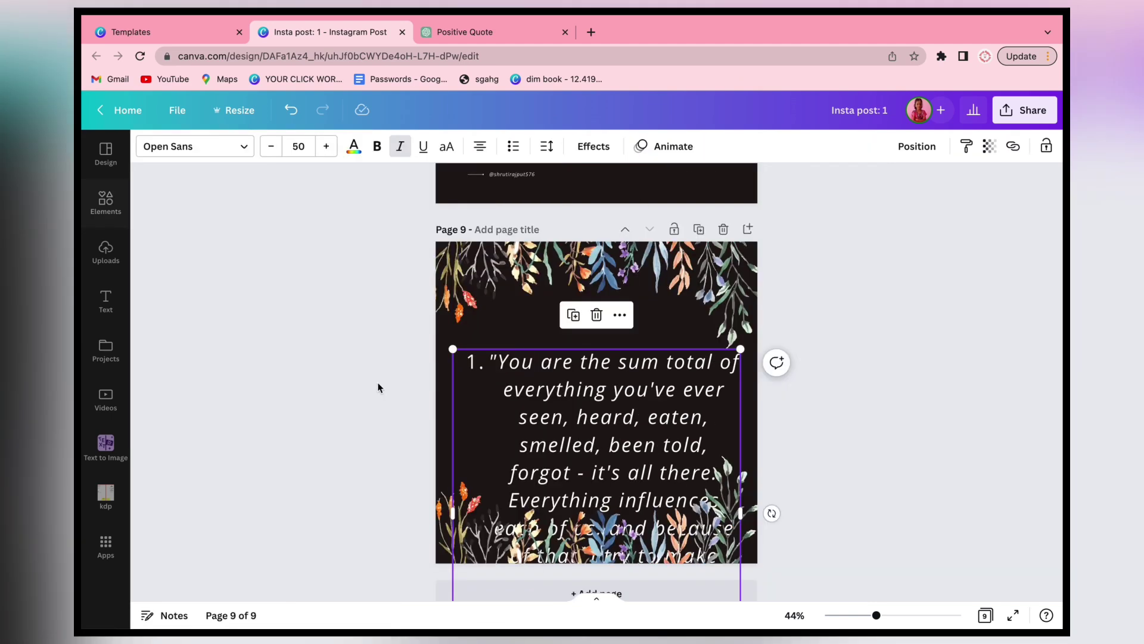
click(401, 146)
click(513, 146)
click(298, 146)
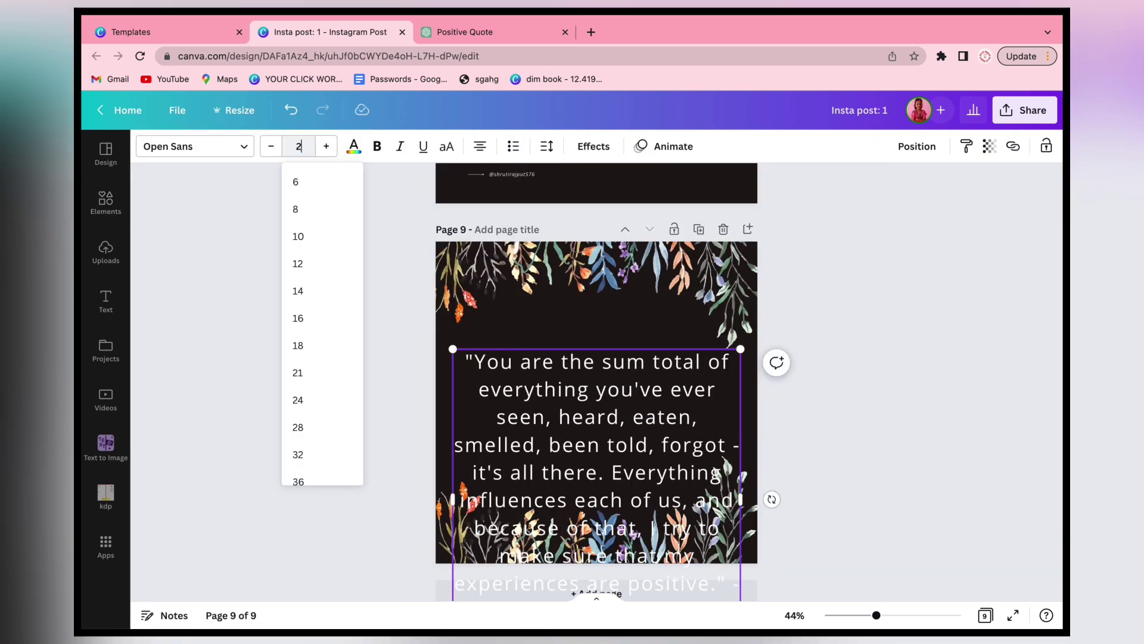
text(20)
key(Return)
Narrow page 9's quote text box to about half its width, center it horizontally and set the font size to 25
drag(453, 383, 593, 385)
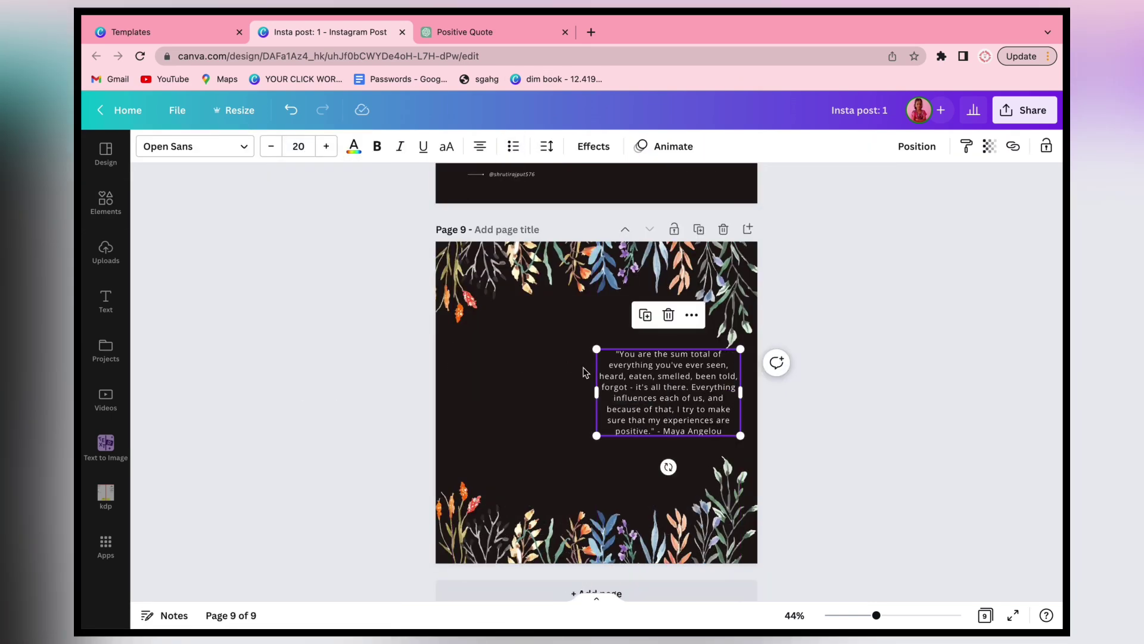
drag(674, 379, 608, 379)
click(326, 146)
click(298, 146)
text(25)
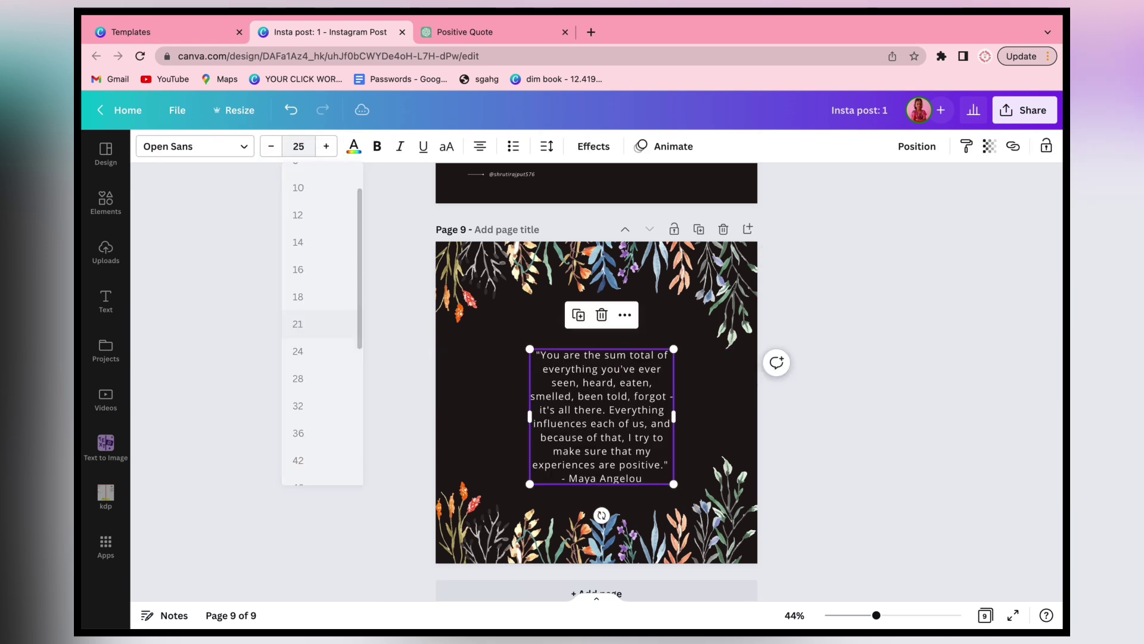
Widen page 9's quote text box, recenter it on the page and delete the wildflower borders
key(Return)
drag(528, 384, 488, 385)
drag(576, 385, 593, 386)
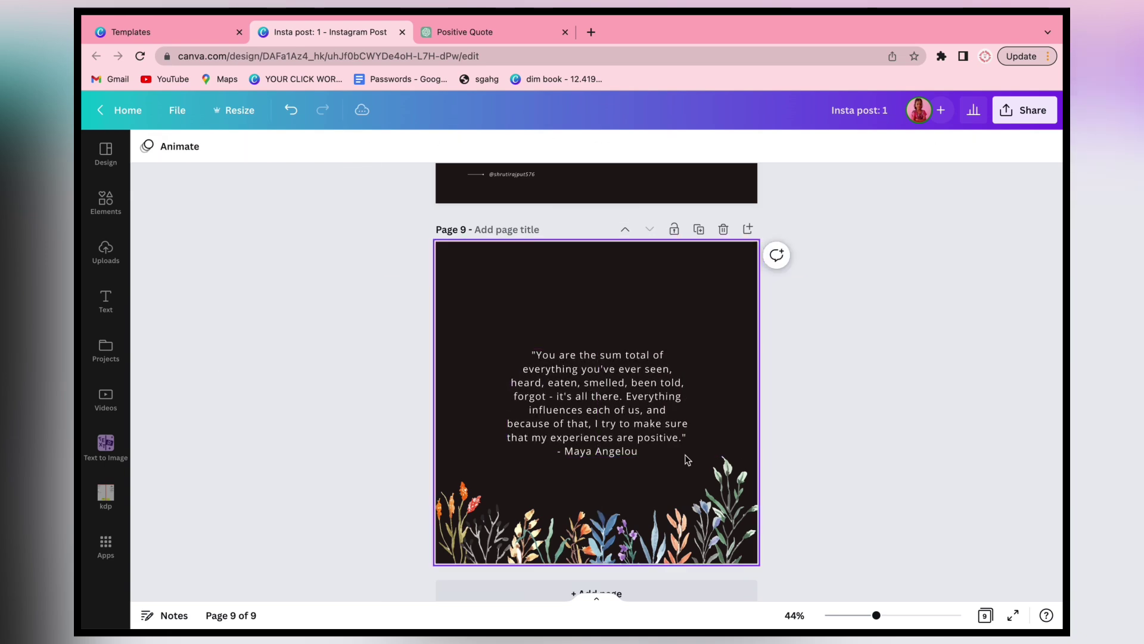
key(Delete)
Search the element graphics for "flower" and insert the horizontal garland of white blossoms on page 9
click(106, 202)
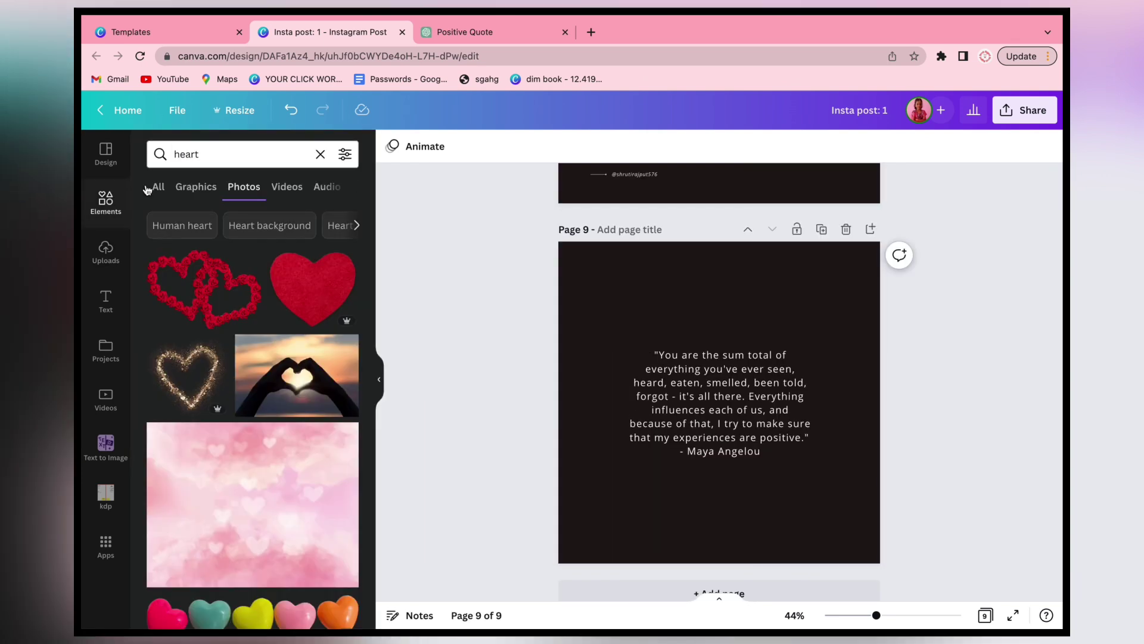
click(225, 149)
text(flower)
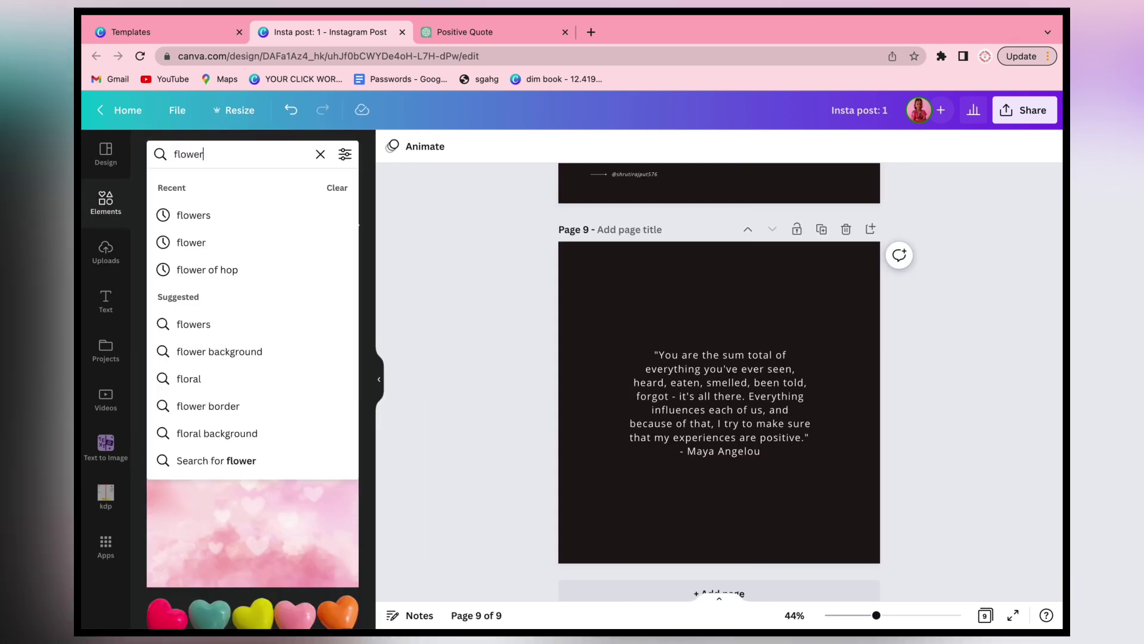
key(Return)
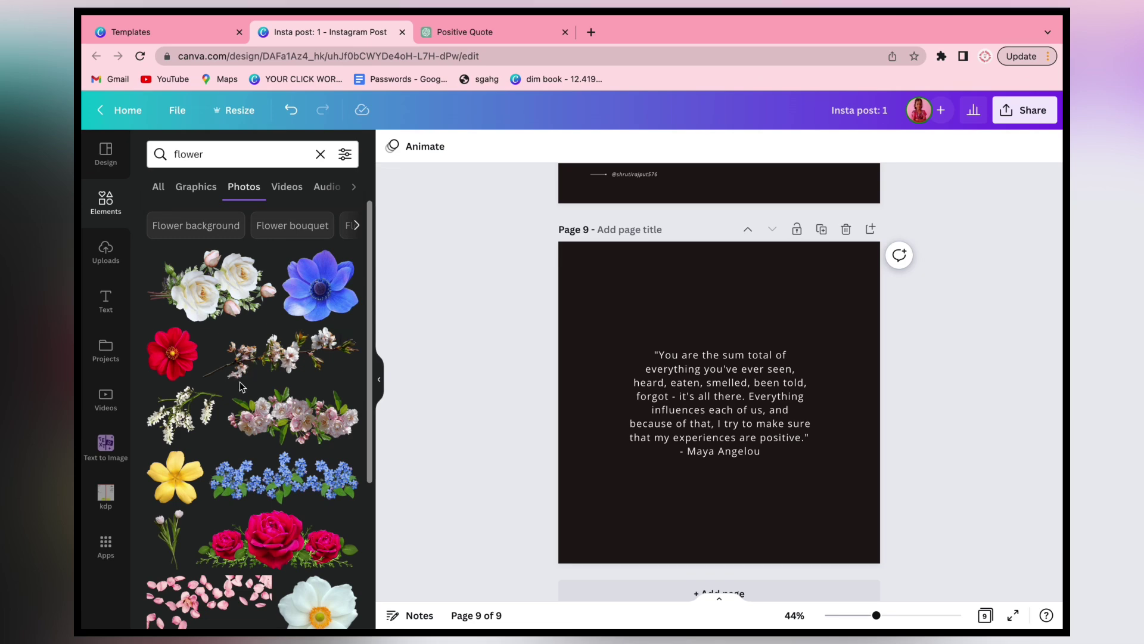
scroll(213, 548, down, 5)
click(196, 186)
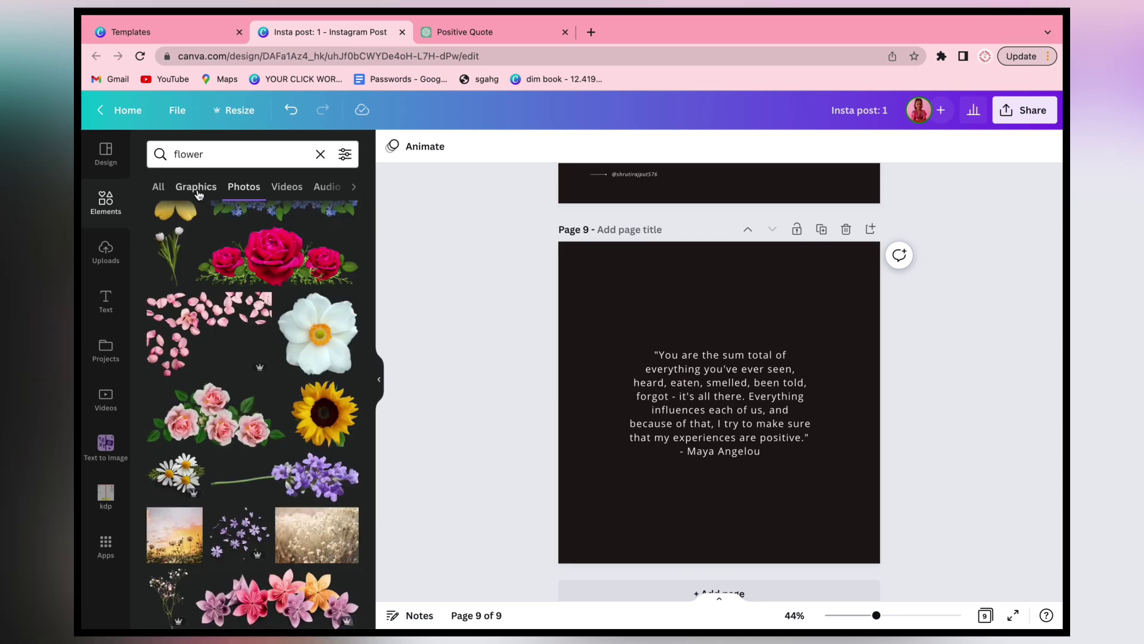
scroll(238, 414, down, 10)
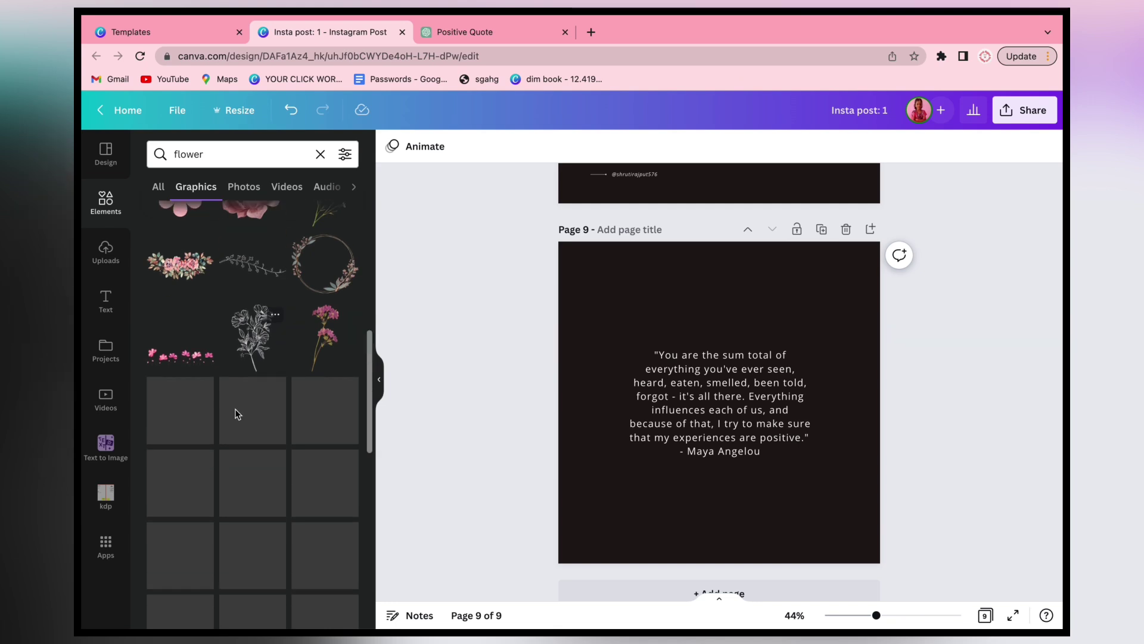
click(177, 278)
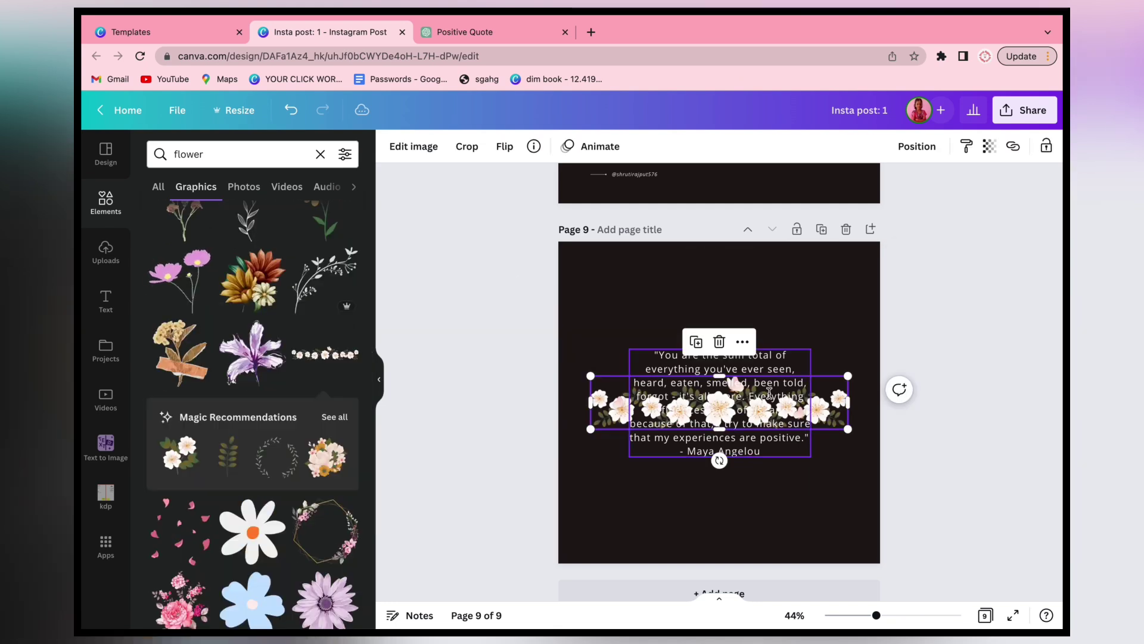
Enlarge the white blossom garland to the full page width and align it with page 9's bottom edge
click(769, 393)
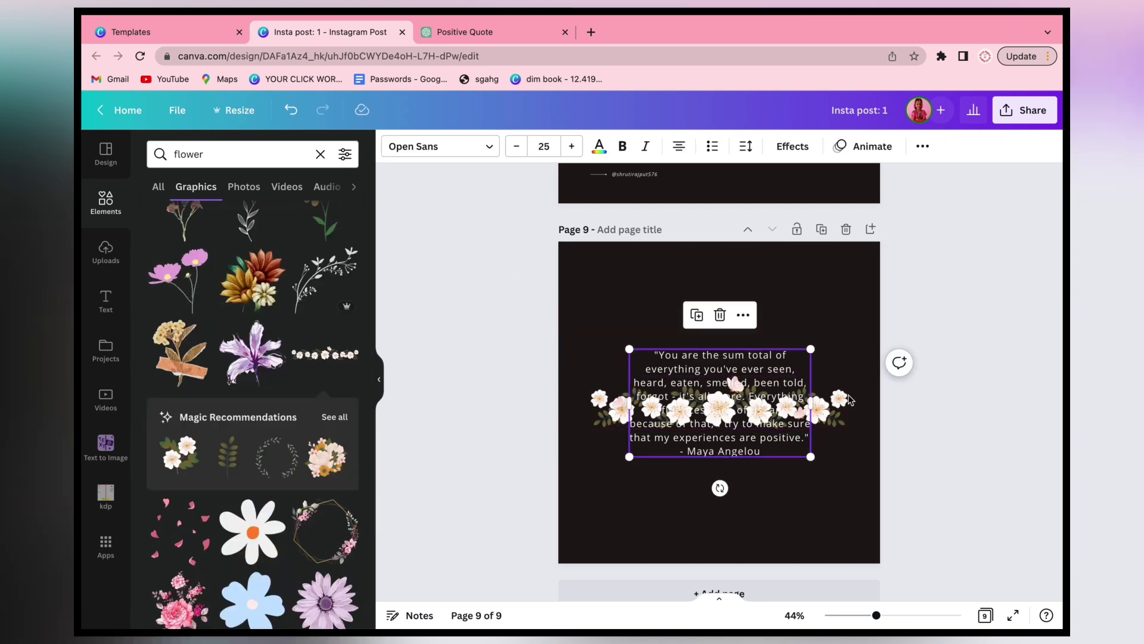
drag(845, 398, 883, 491)
click(919, 540)
click(814, 526)
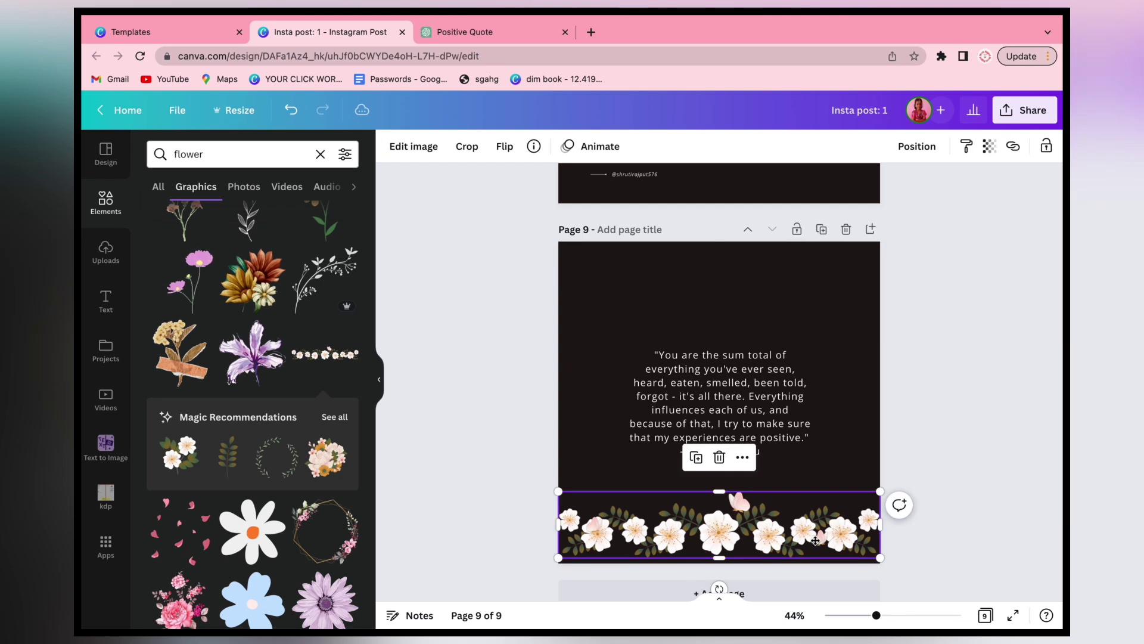
drag(814, 527, 814, 532)
click(977, 481)
Duplicate the blossom garland along page 9's top edge and flip the copy vertically
click(813, 530)
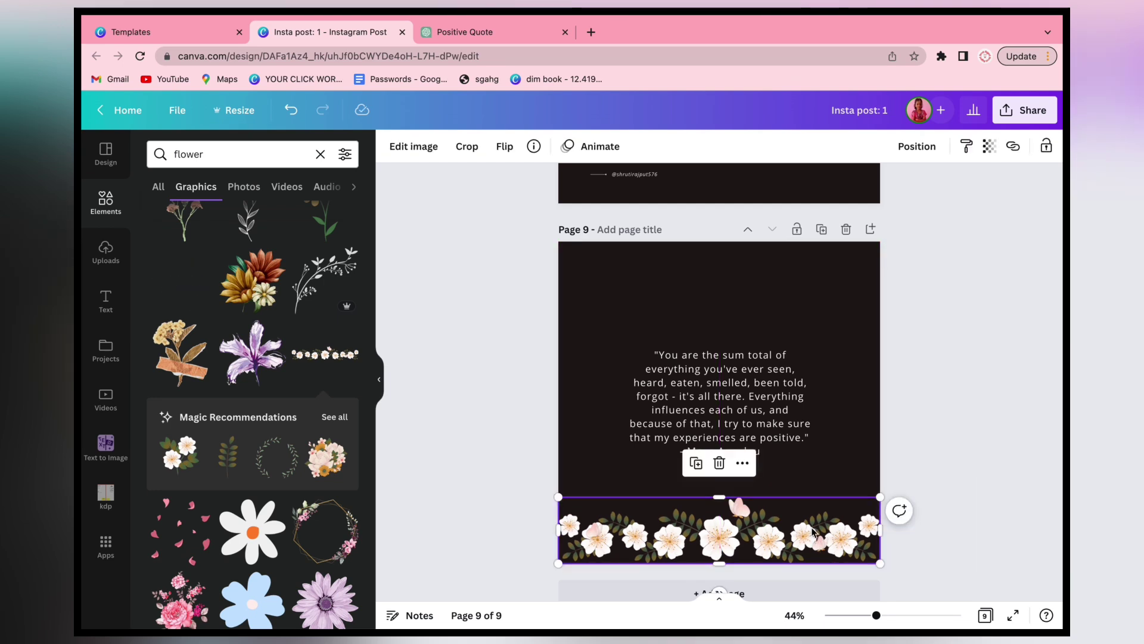
drag(788, 531, 783, 271)
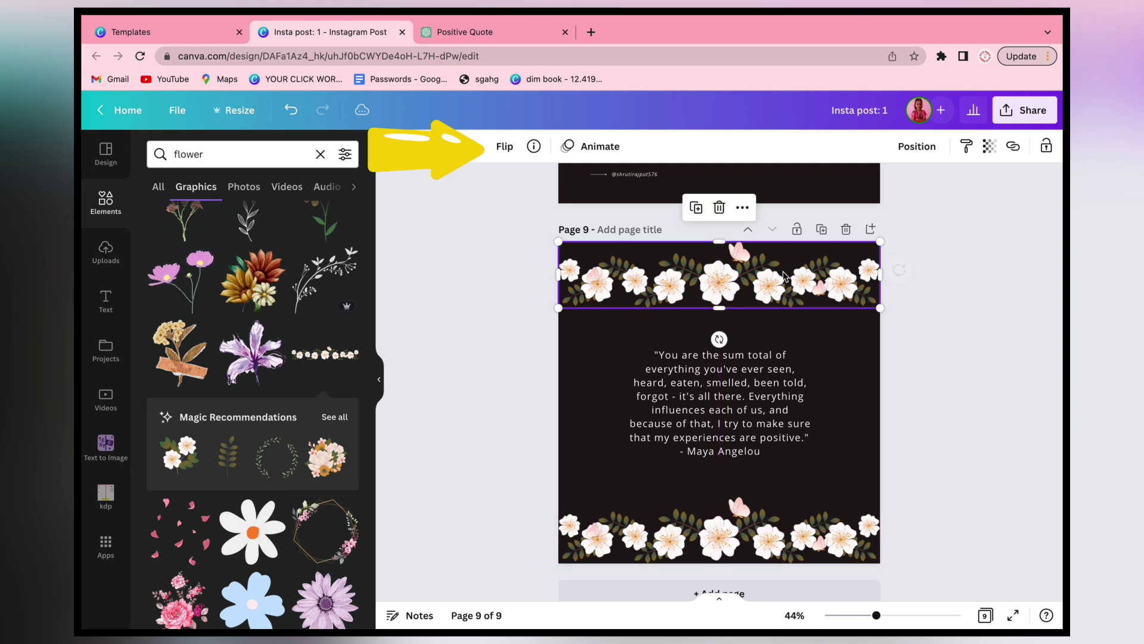
click(507, 147)
click(524, 208)
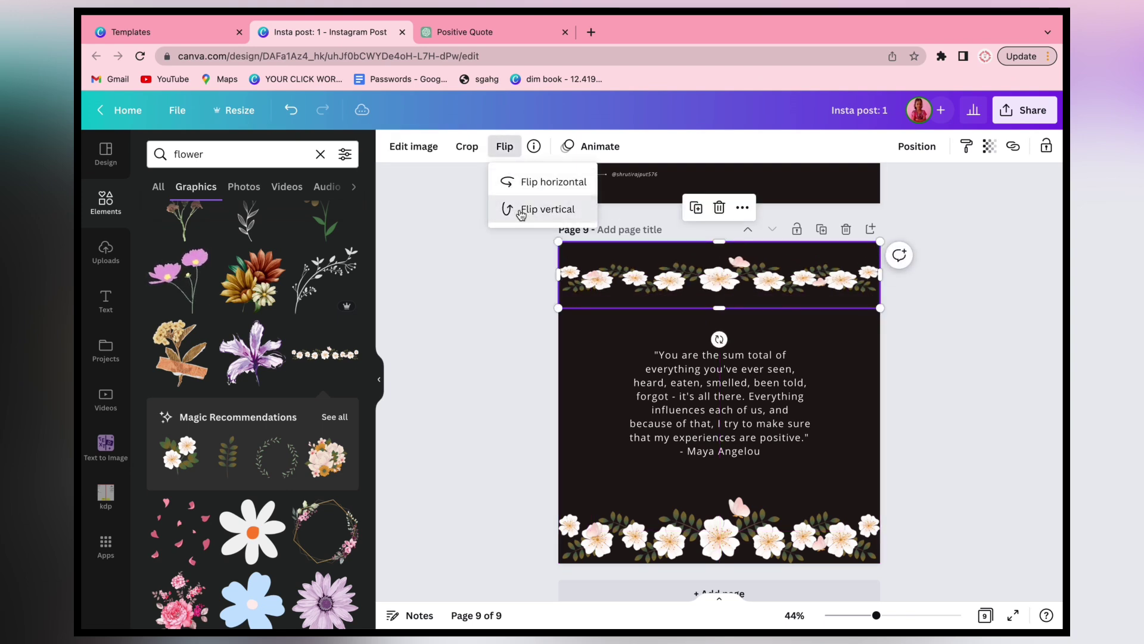
Try peach and then golden brown #ce8d2f from the photo colors as page 9's background
click(506, 362)
click(392, 146)
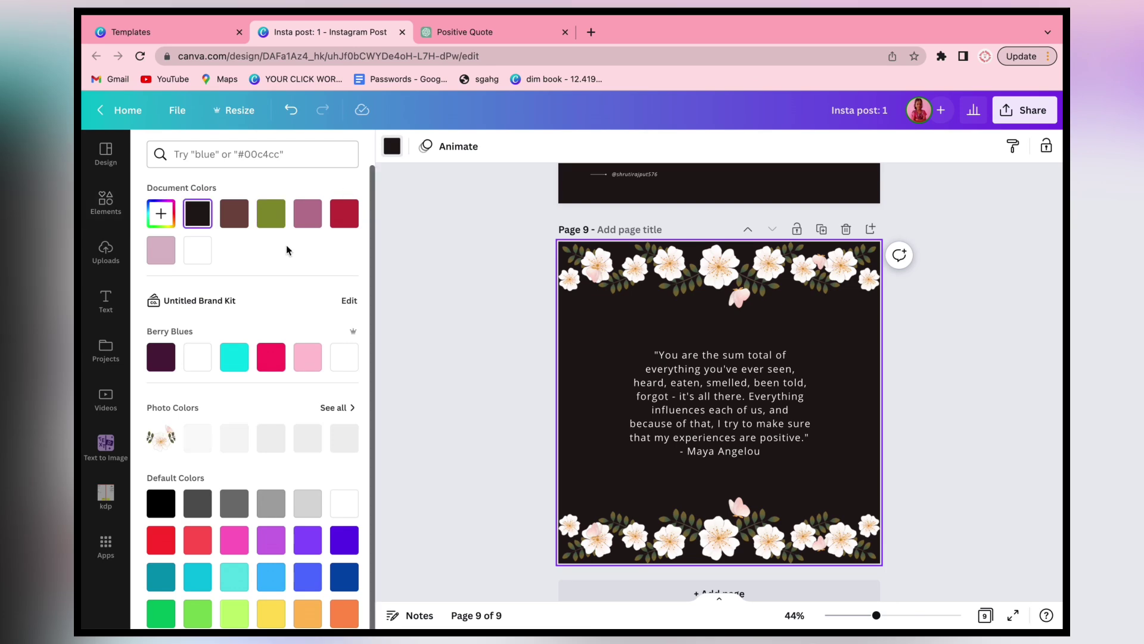
click(239, 447)
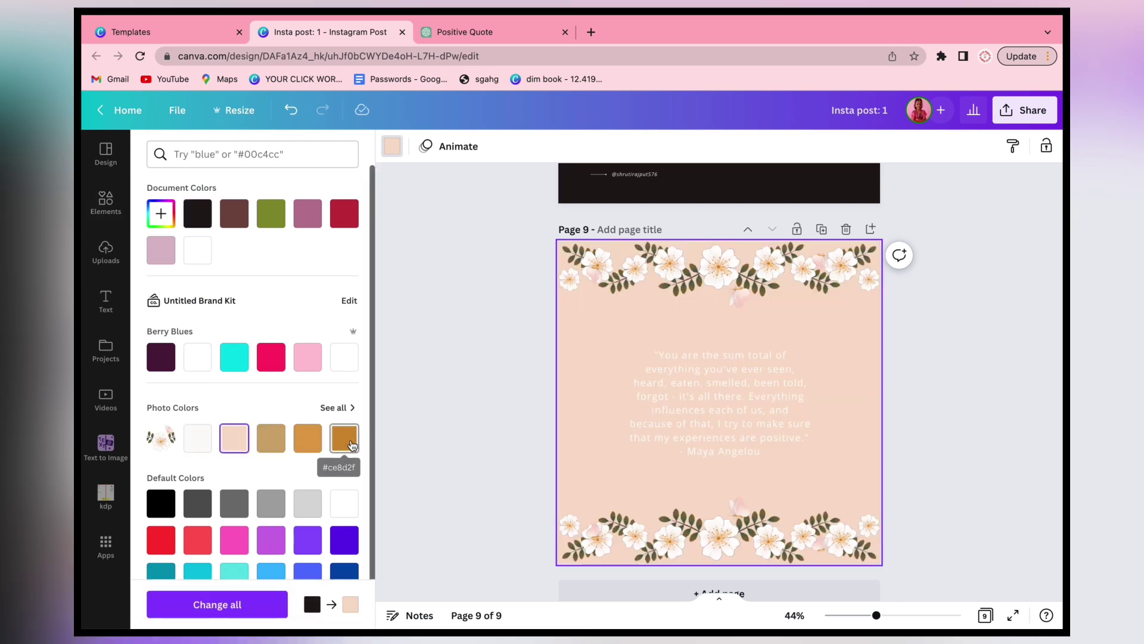
click(350, 443)
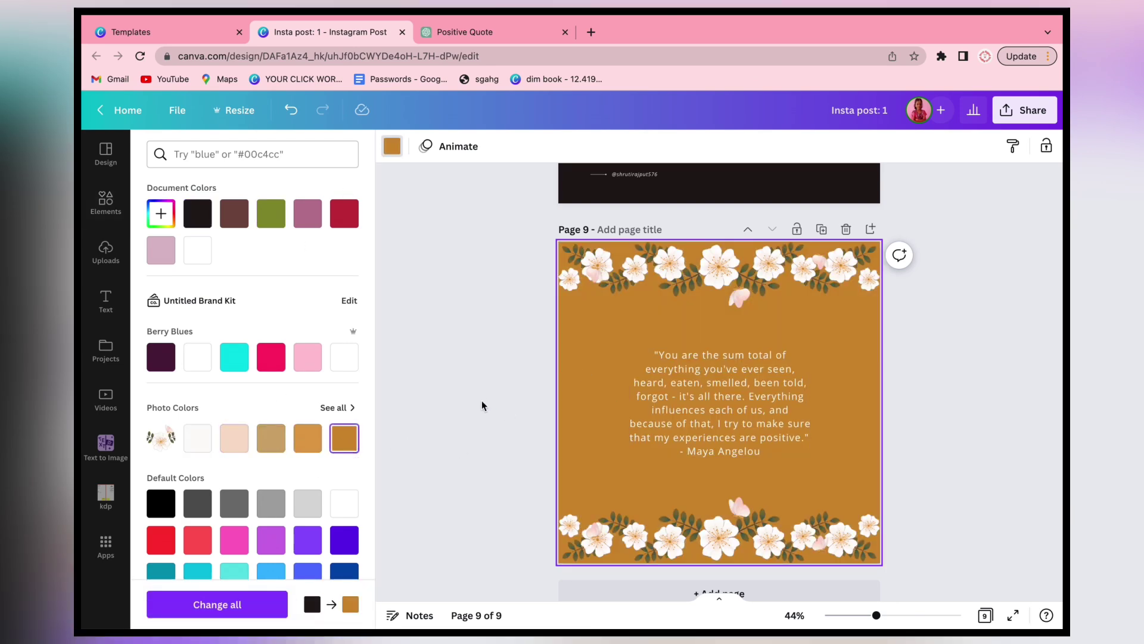
Change page 9's quote font to Alegreya and set its size to 28
click(719, 403)
click(438, 146)
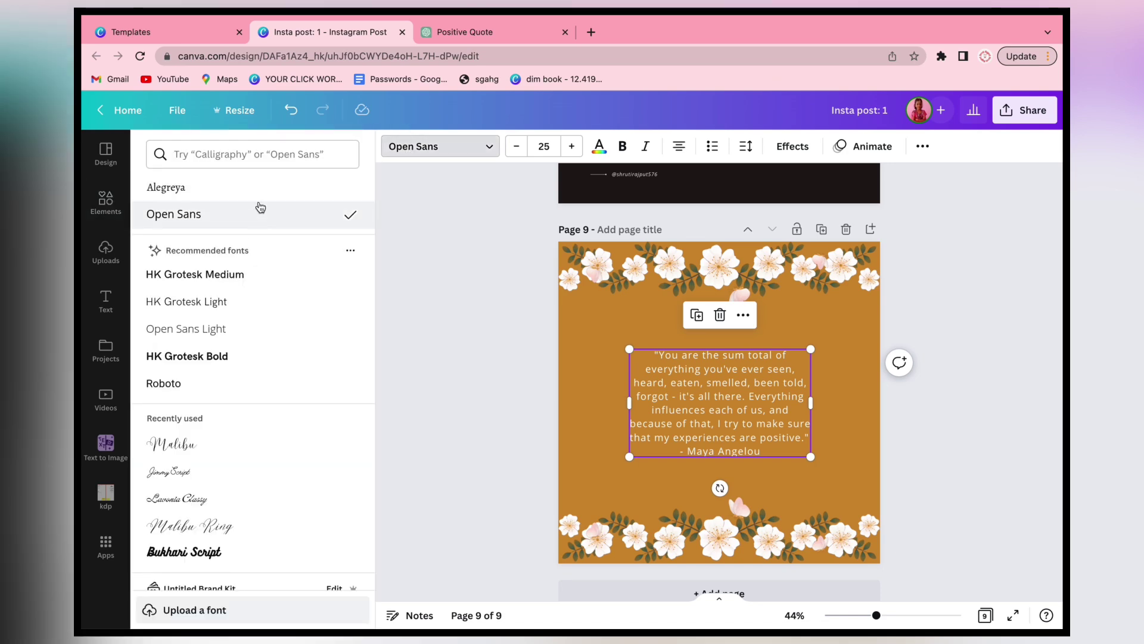
click(256, 188)
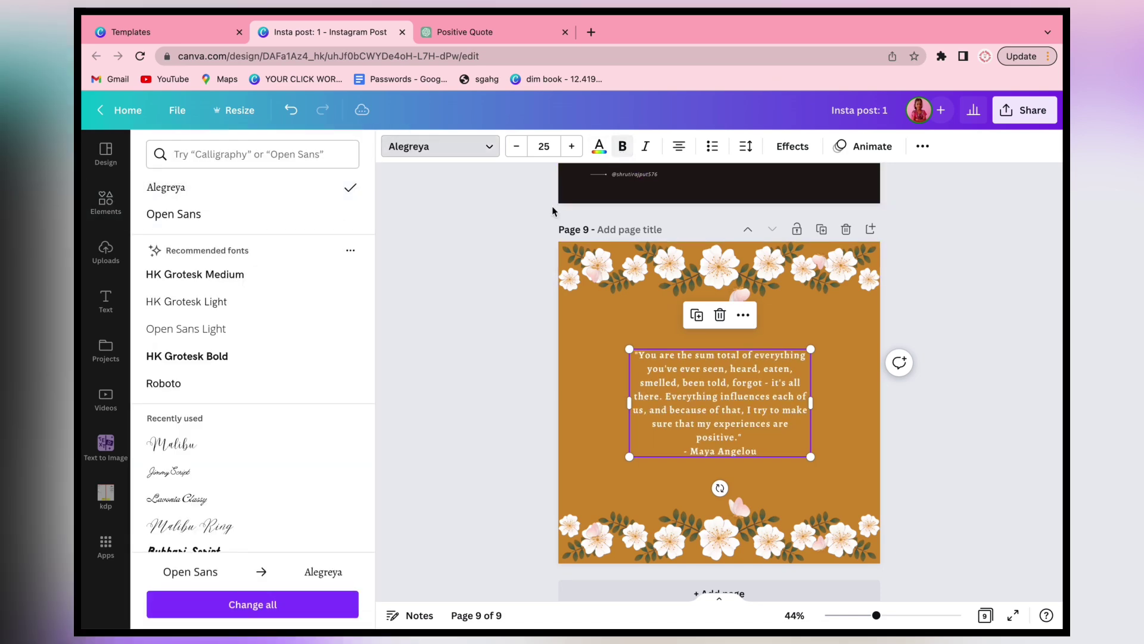
click(401, 378)
click(679, 396)
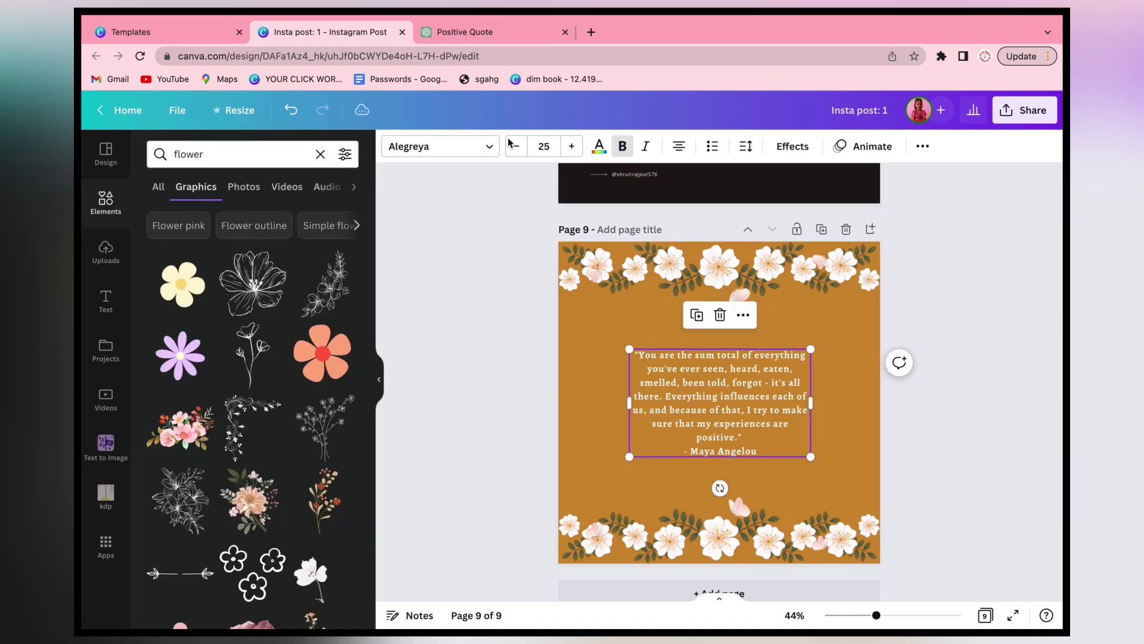
click(571, 146)
click(571, 146)
click(571, 146)
Widen page 9's quote text box, add a blank line before the attribution and center the text on the page
drag(630, 403, 603, 403)
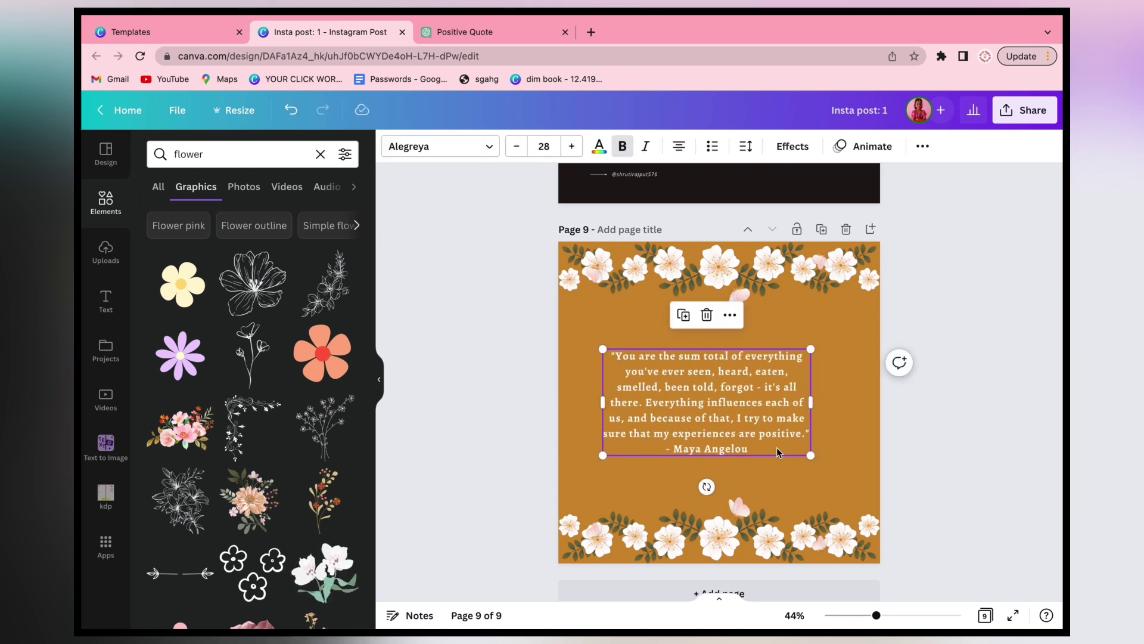
click(807, 434)
key(Return)
click(918, 405)
drag(759, 400, 772, 392)
click(956, 381)
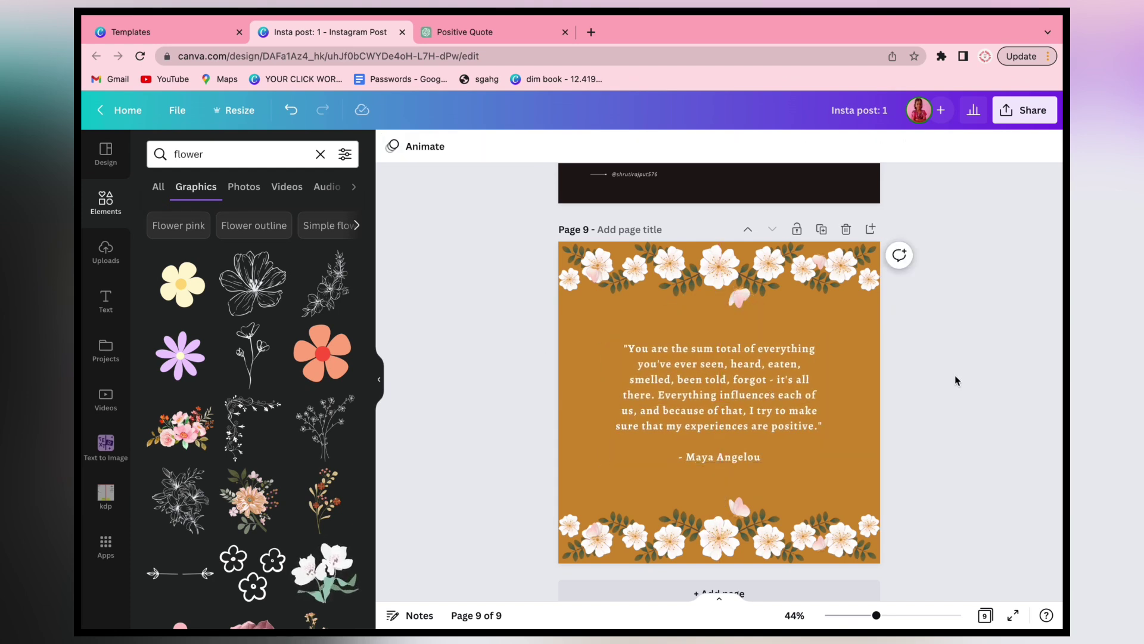
Change page 9's background to the lighter orange from the photo colors
click(823, 364)
click(578, 402)
click(392, 146)
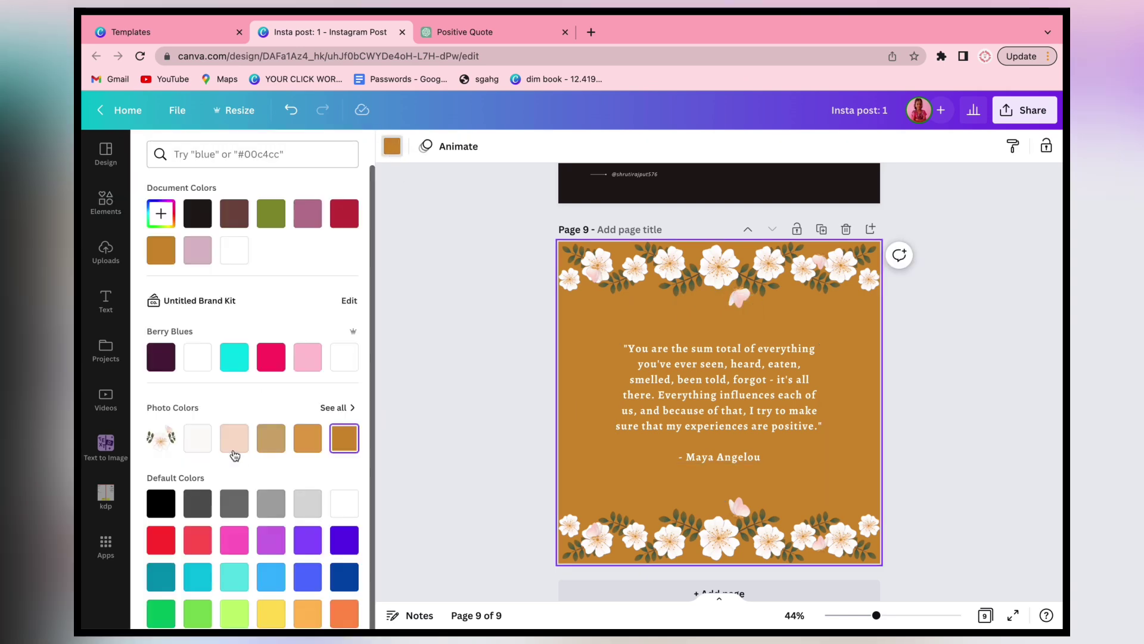
click(233, 453)
click(501, 423)
Replace page 8's quote with ChatGPT's Albert Einstein quote "If you want to live a happy life, tie it to a goal, not to people or things."
scroll(489, 407, up, 6)
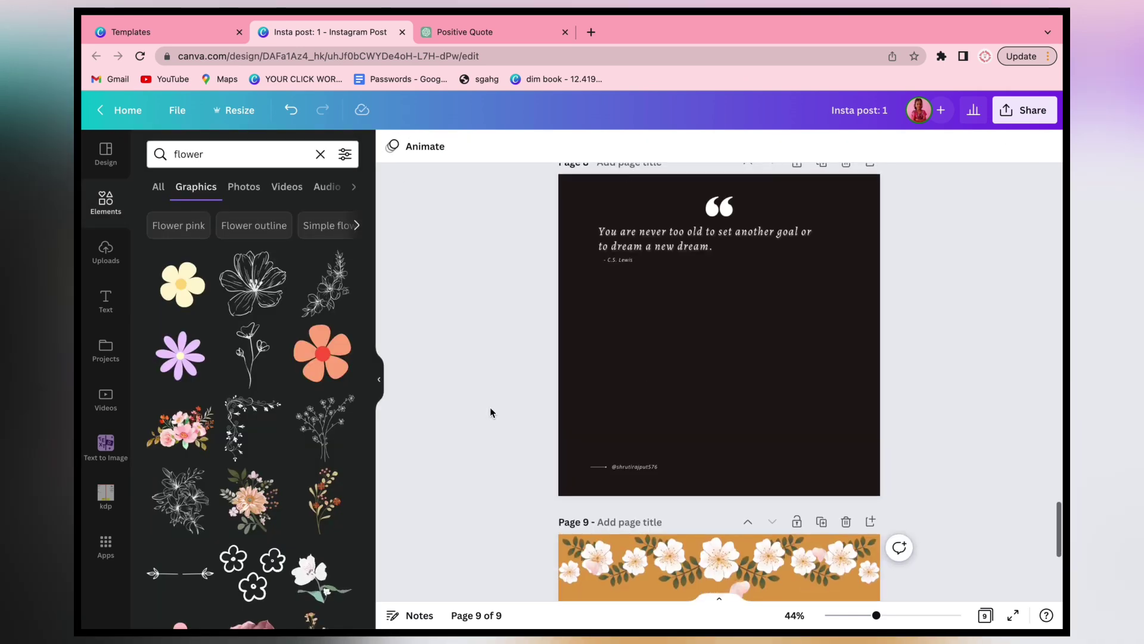
click(457, 31)
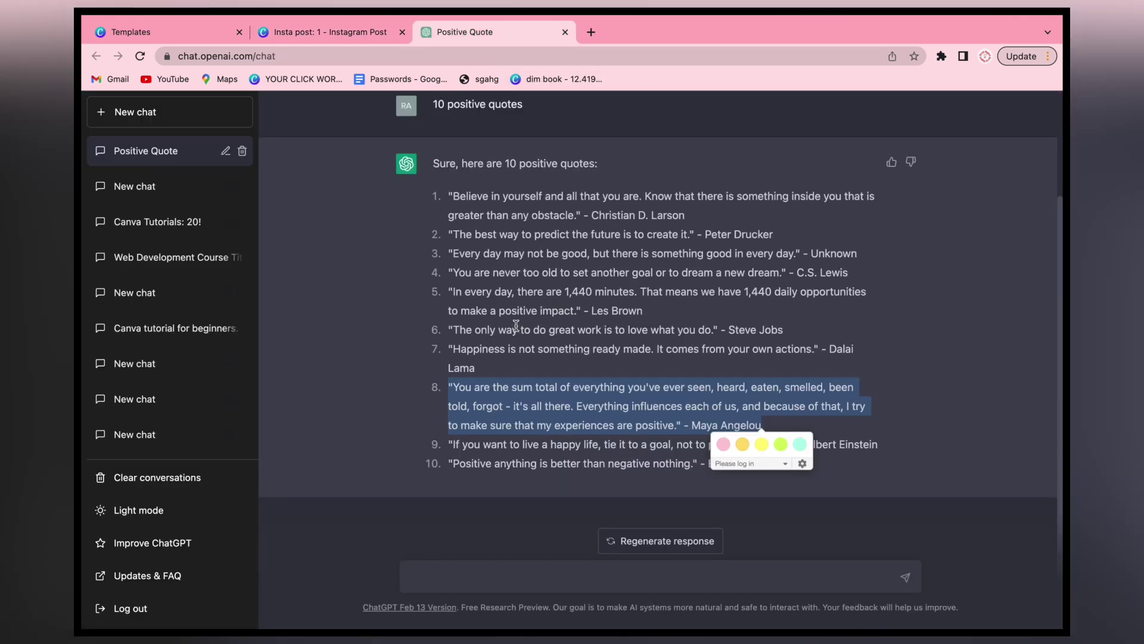
click(480, 452)
drag(448, 447, 902, 446)
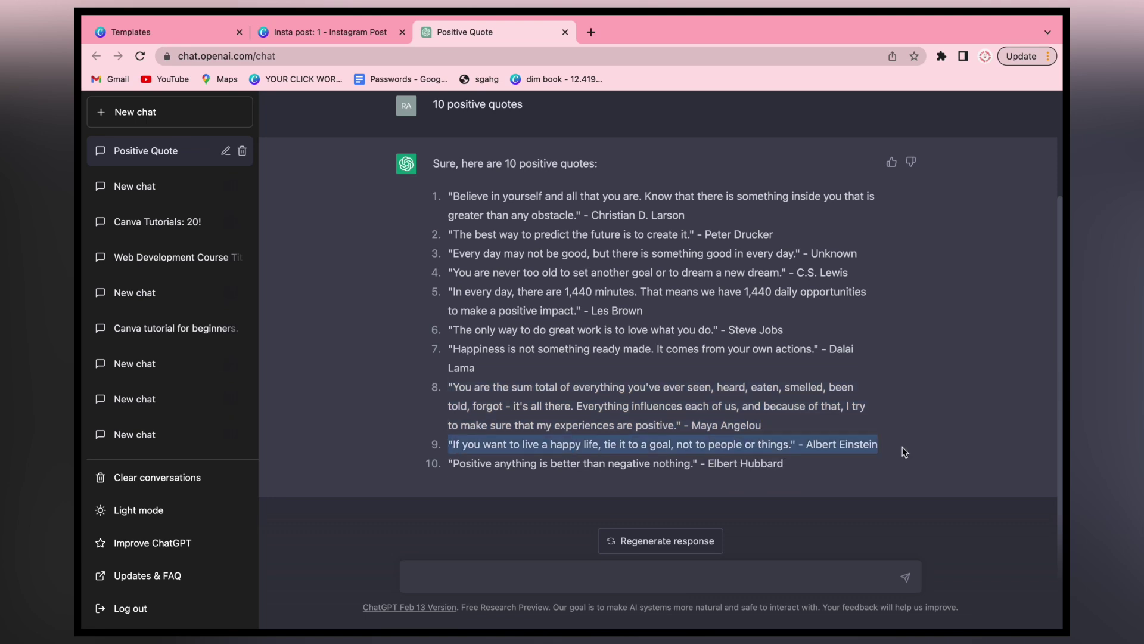
click(320, 31)
double_click(606, 289)
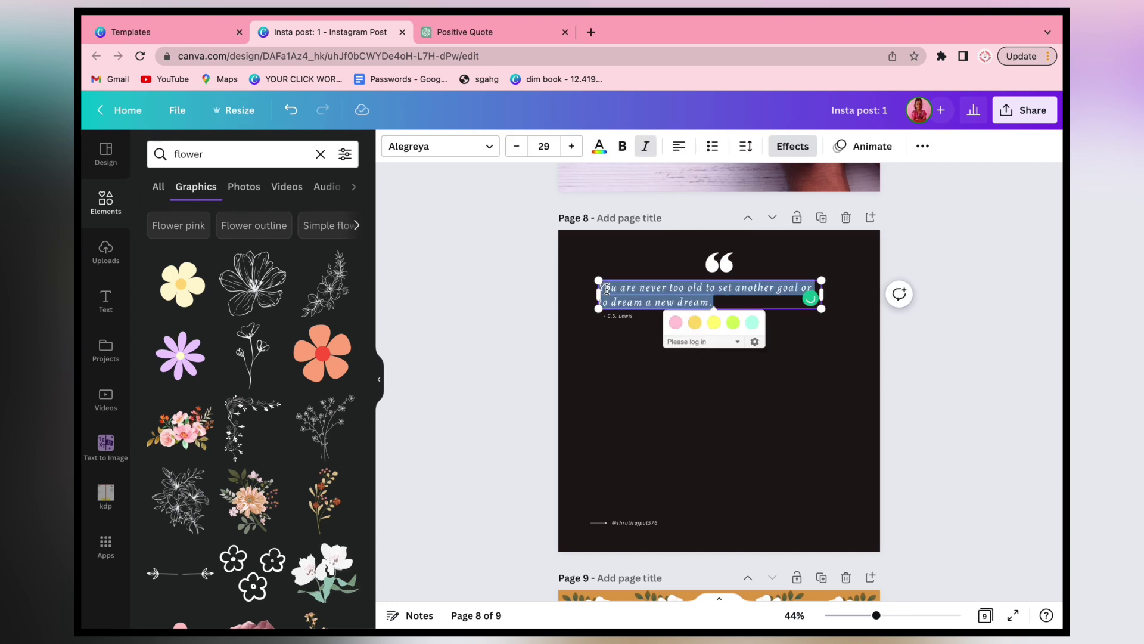
text(1. "If you want to live a happy life, tie it to a goal, not to people or things." - Albert Einstein)
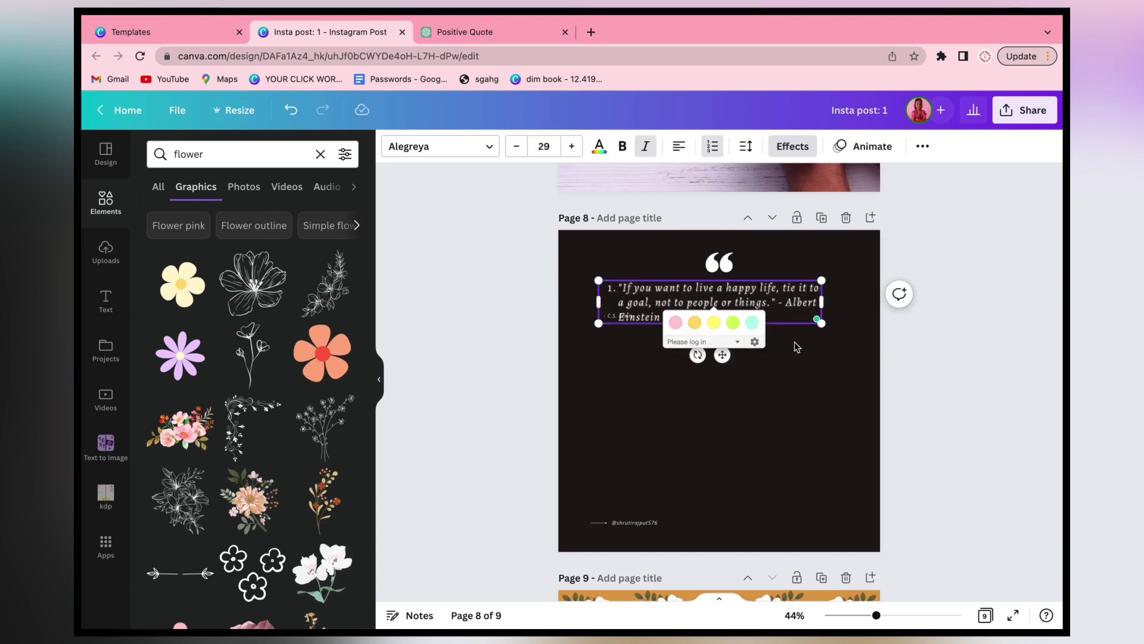
Move the Albert Einstein attribution from page 8's quote into the small line below it, and remove the quote's list numbering
drag(779, 308, 780, 316)
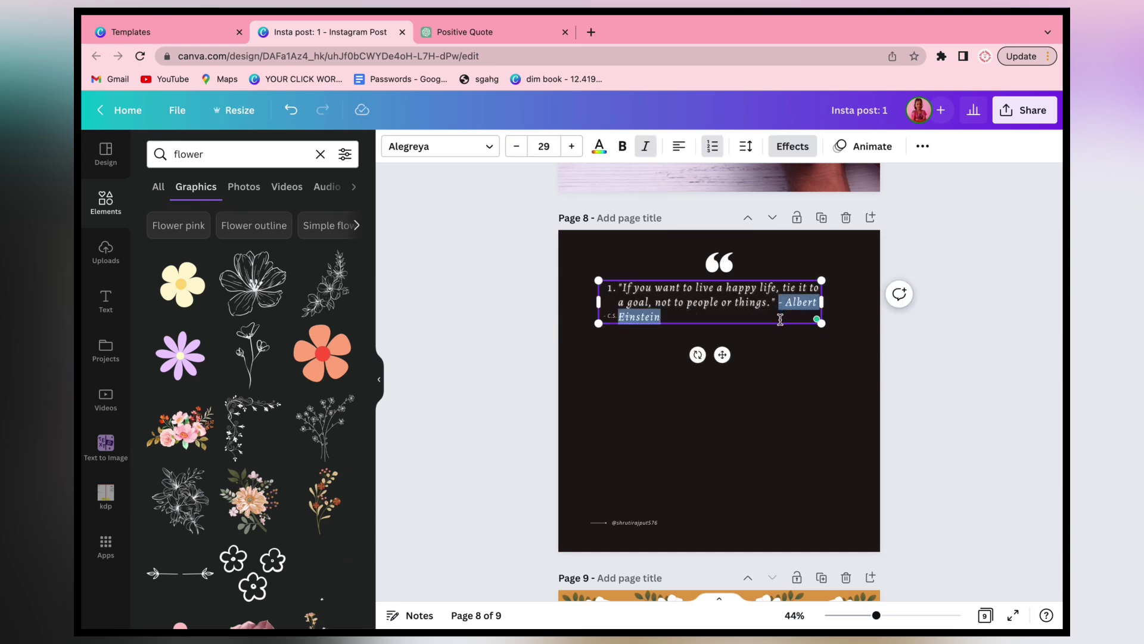
key(BackSpace)
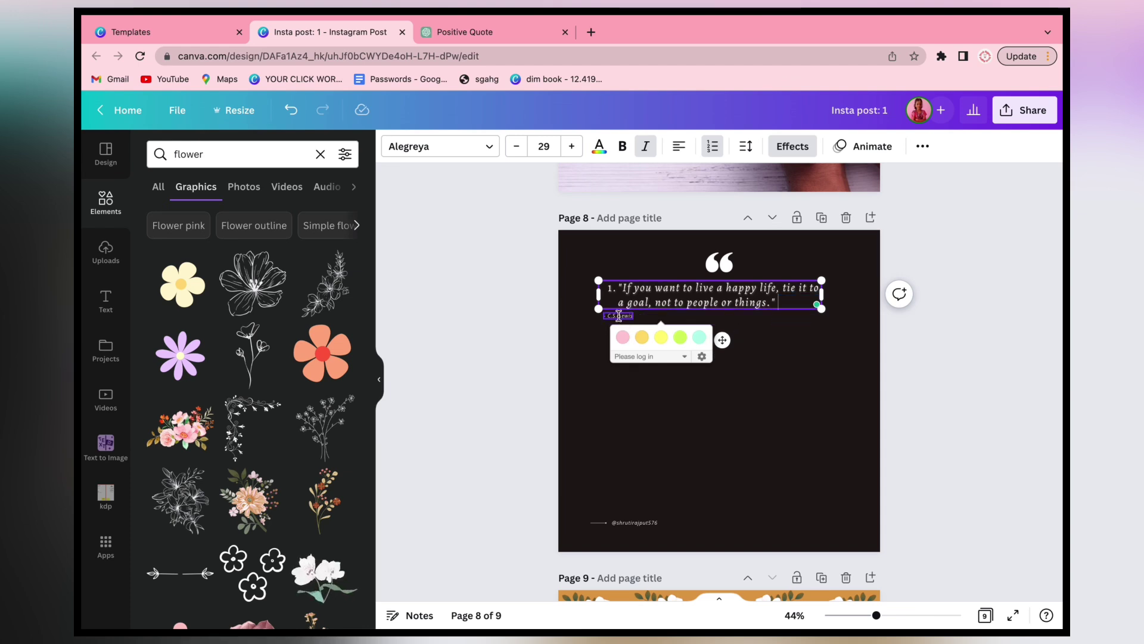
click(619, 315)
click(780, 394)
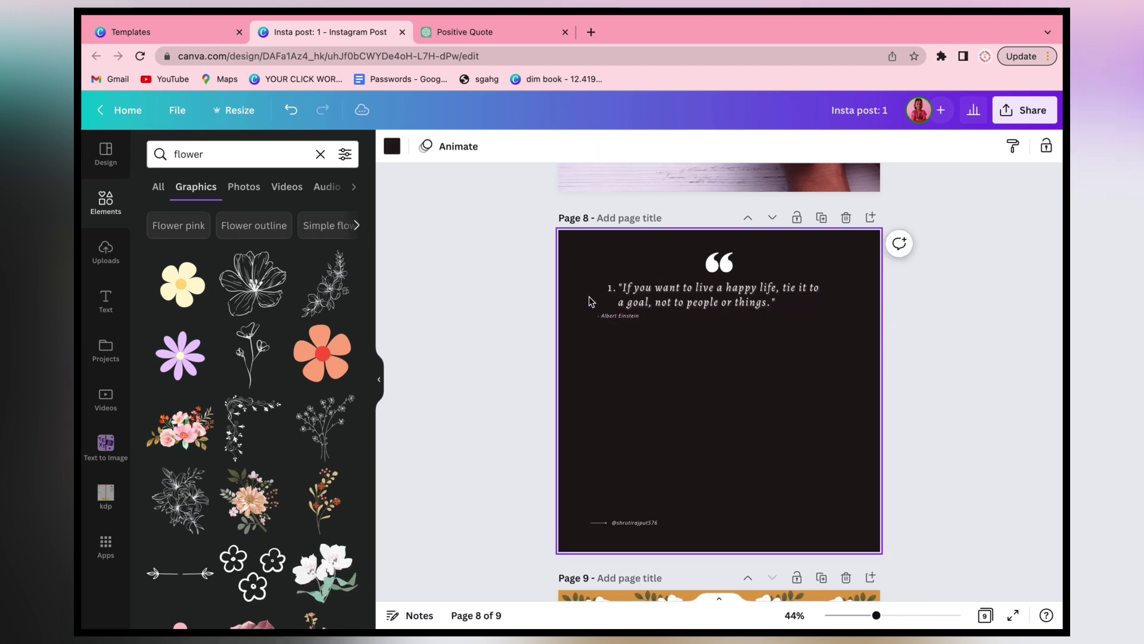
click(627, 296)
click(712, 148)
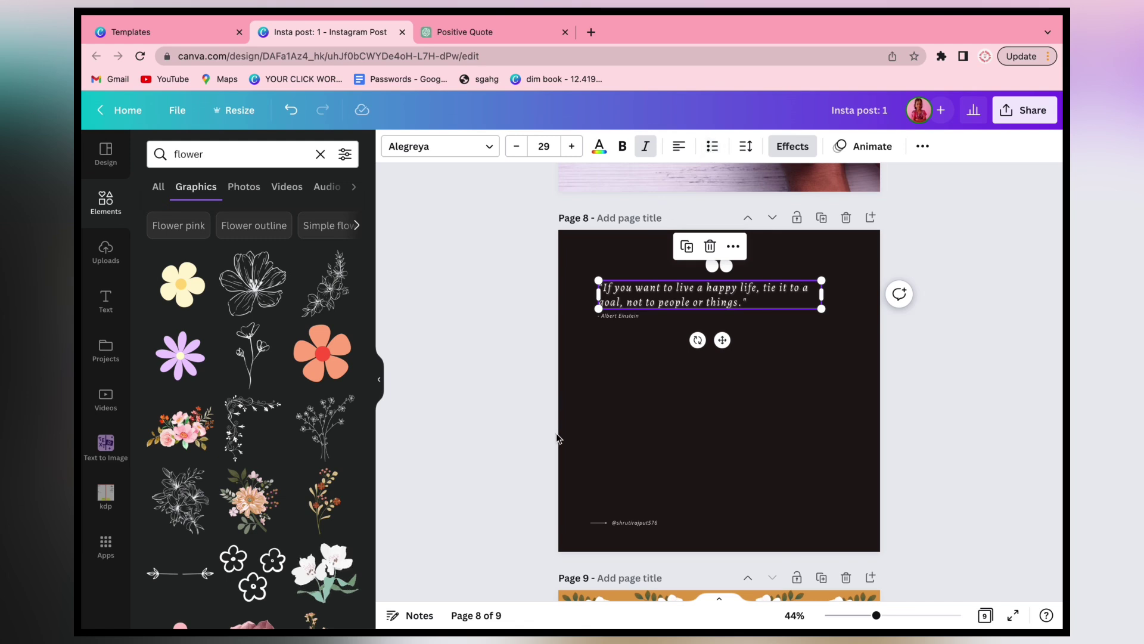
click(624, 315)
click(617, 314)
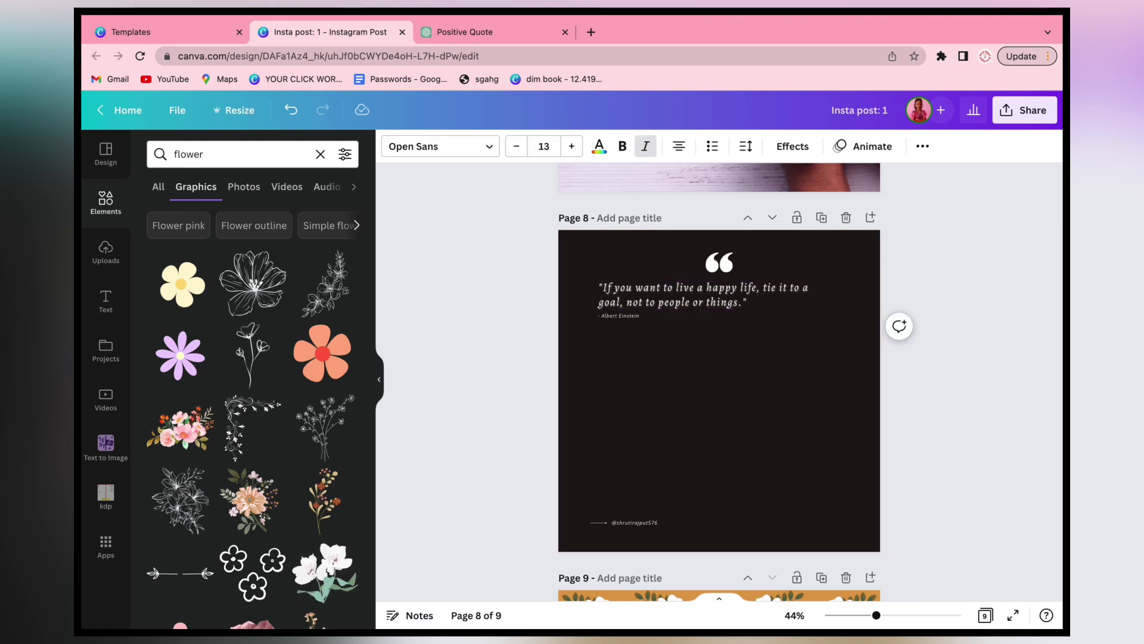
click(454, 147)
click(456, 328)
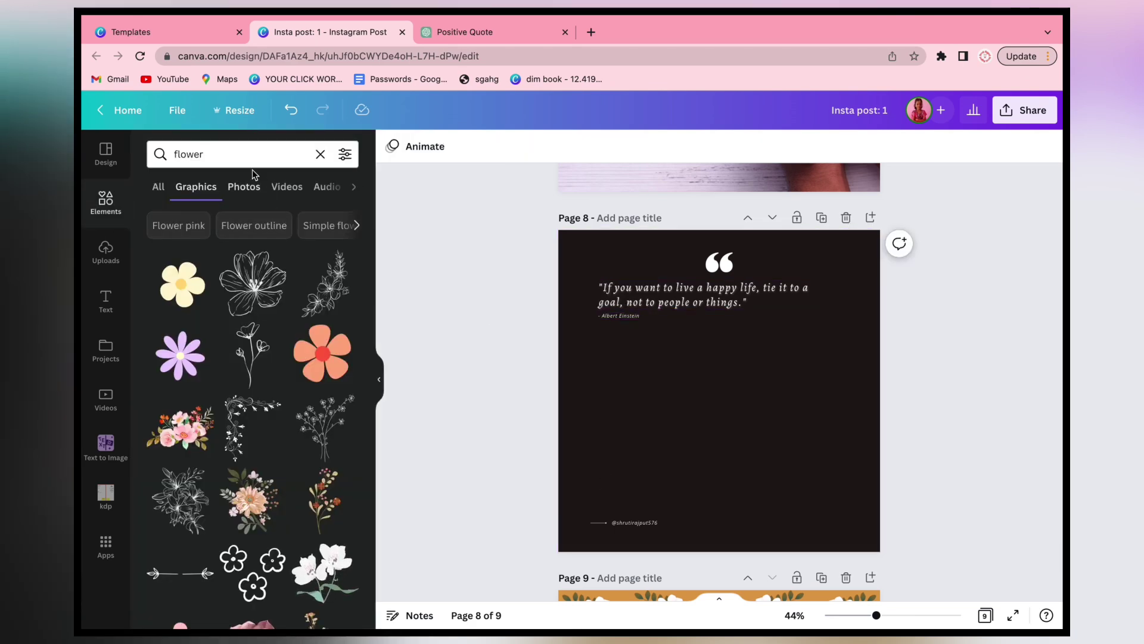
Search the graphics for "dog cute" and add the white-and-brown puppy illustration to page 8
text(do)
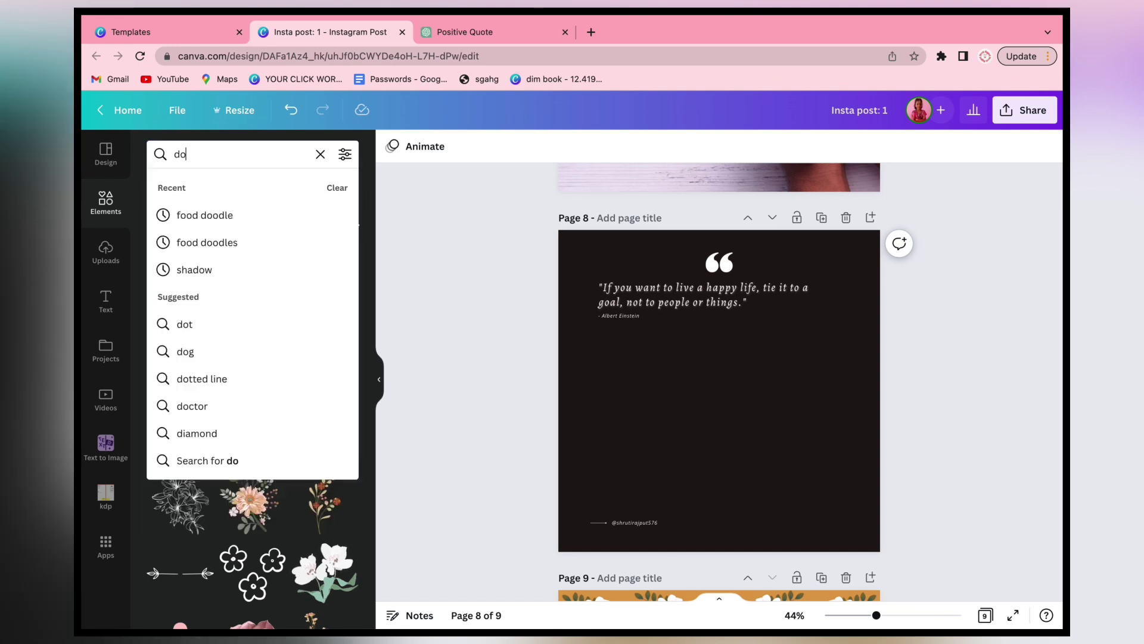
text(g cute)
key(Return)
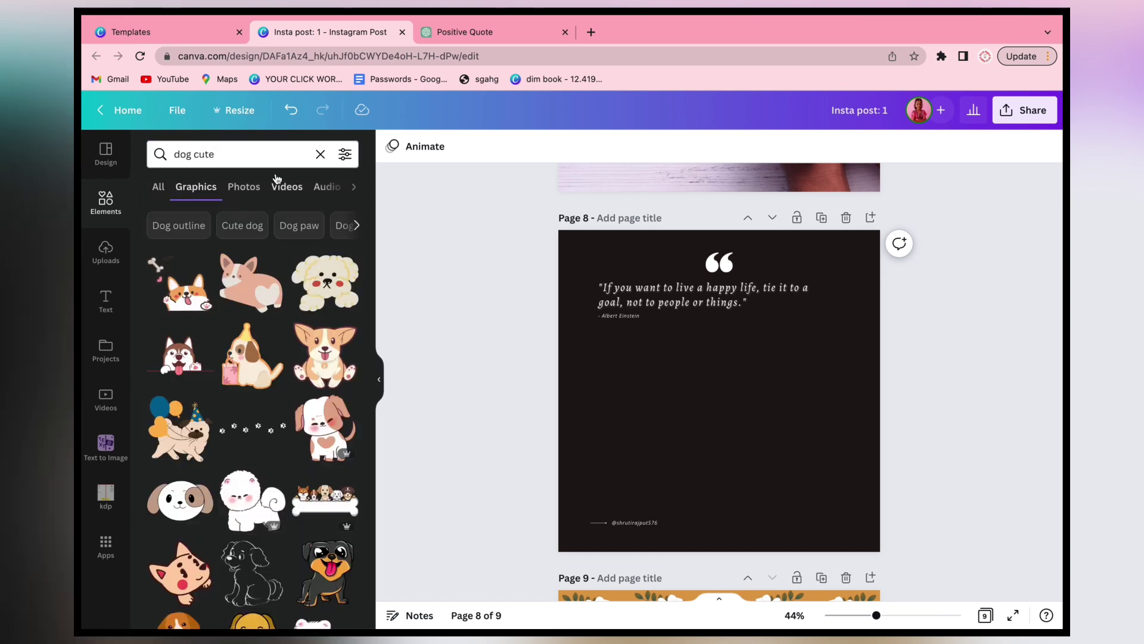
click(307, 416)
Resize the puppy and place it flush in page 8's lower-right corner, below the quote
drag(790, 353, 846, 376)
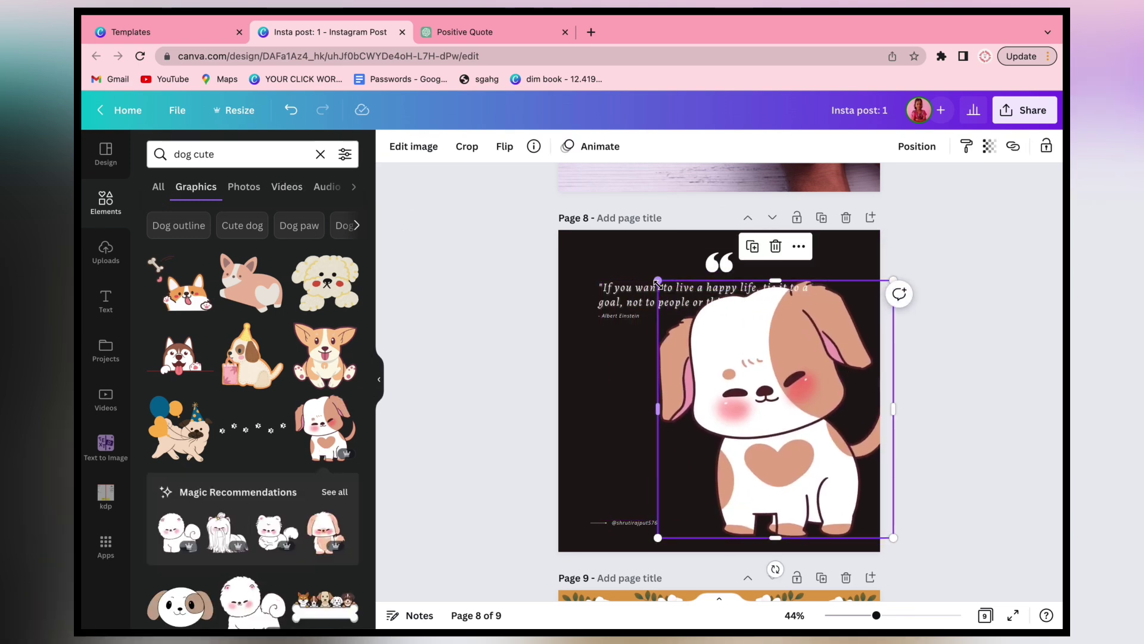
drag(658, 280, 709, 337)
drag(816, 392, 817, 406)
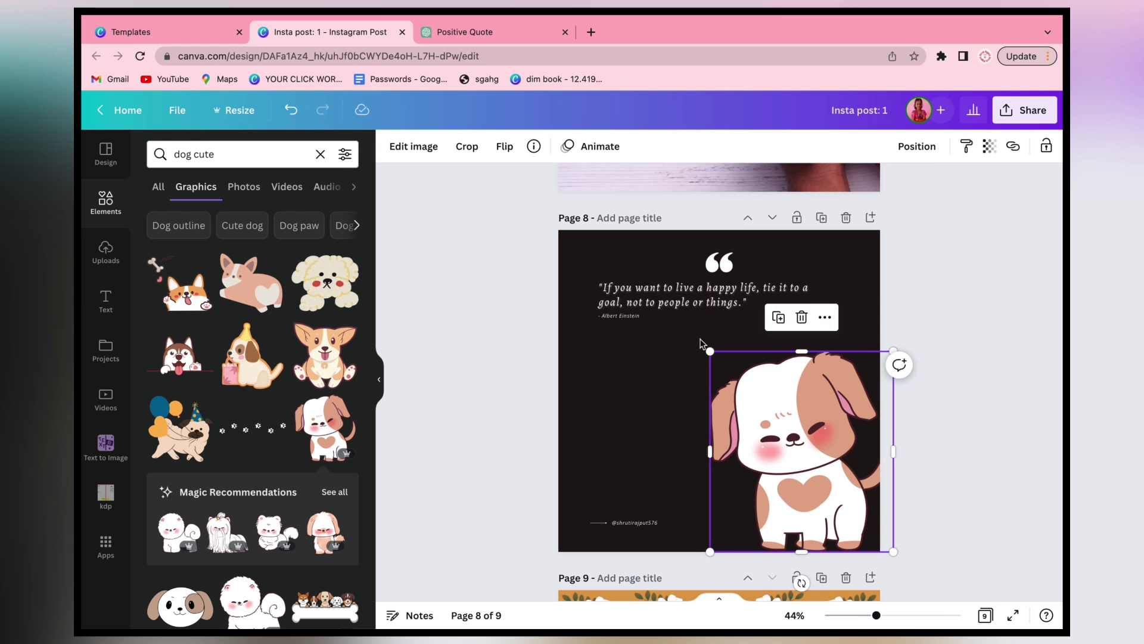
drag(712, 350, 685, 324)
click(1018, 396)
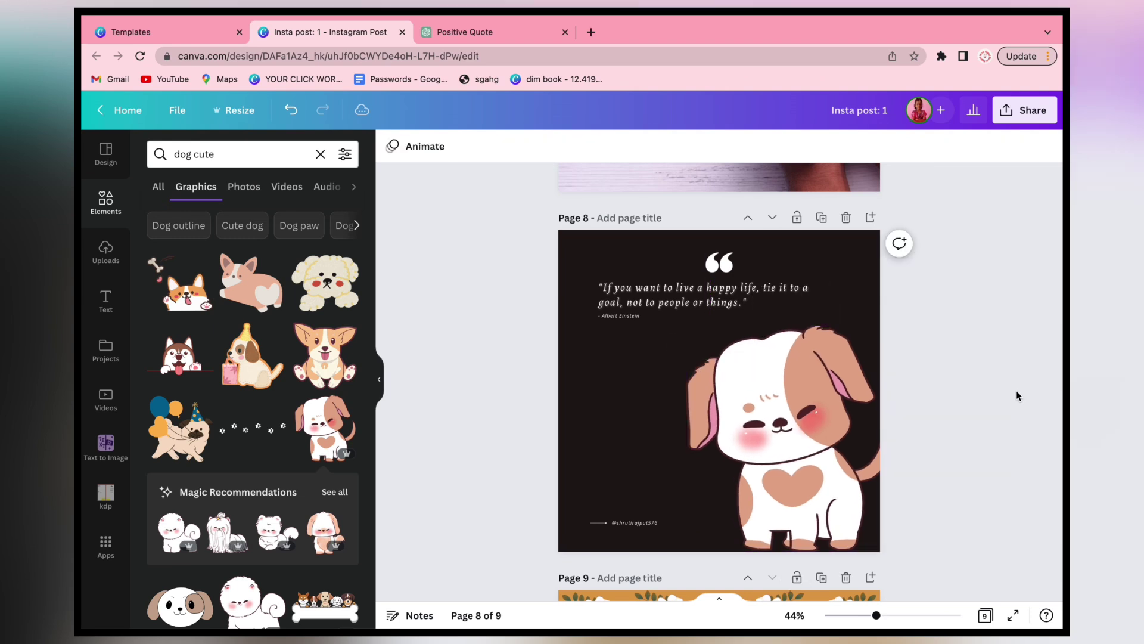
click(379, 382)
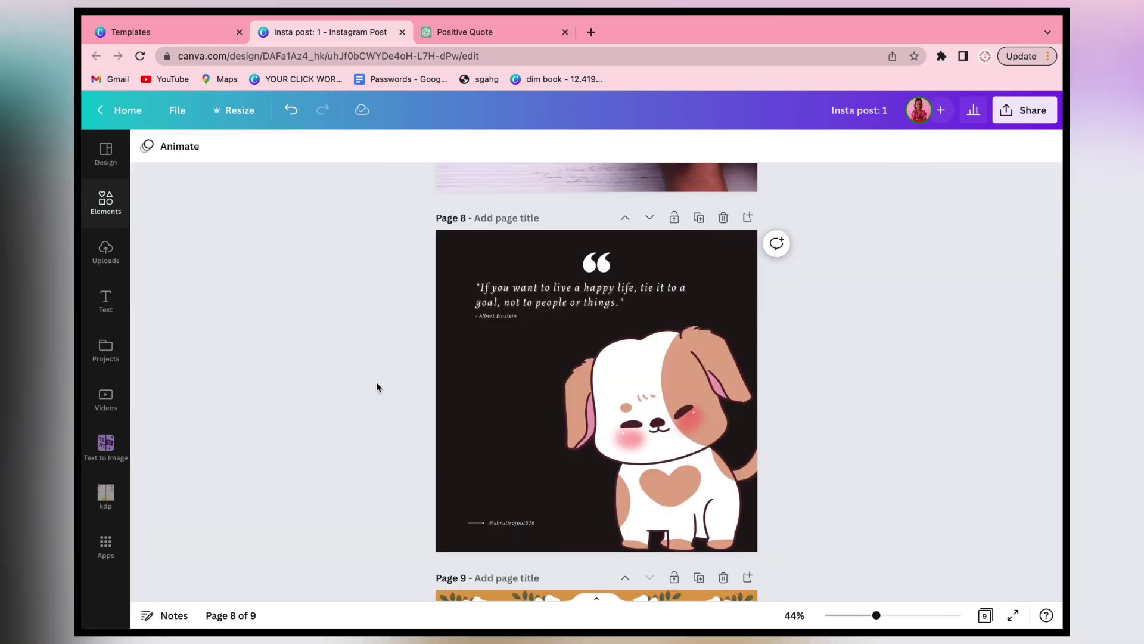
click(626, 403)
drag(626, 403, 609, 403)
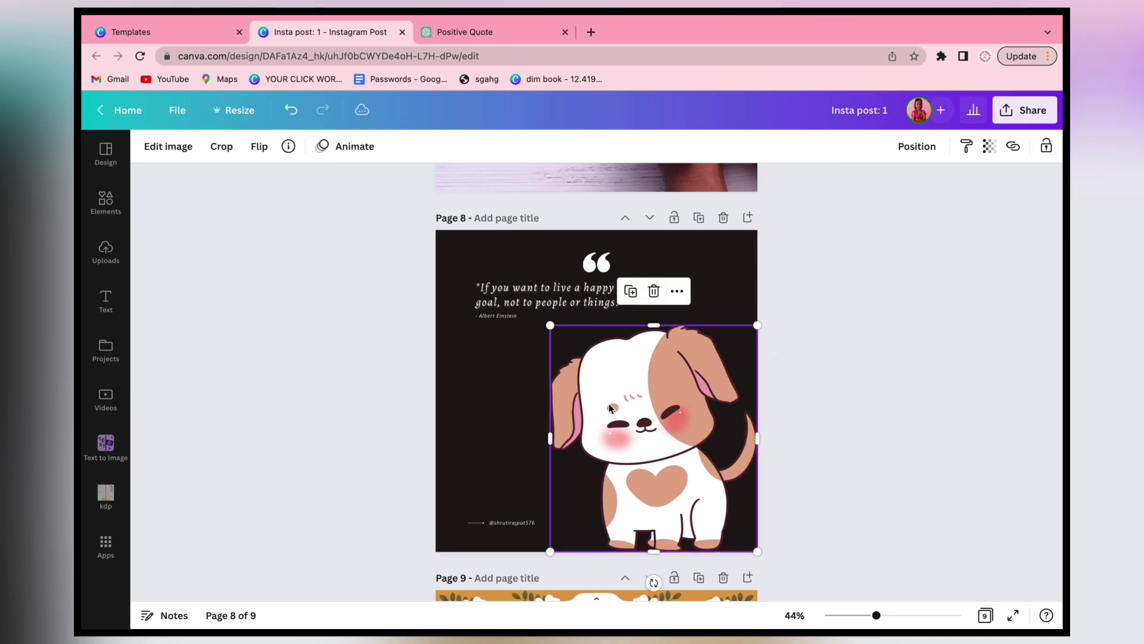
click(858, 453)
Show all pages in the grid view and move the Elbert Hubbard page with green leaves to the end
scroll(858, 452, down, 6)
scroll(858, 453, up, 15)
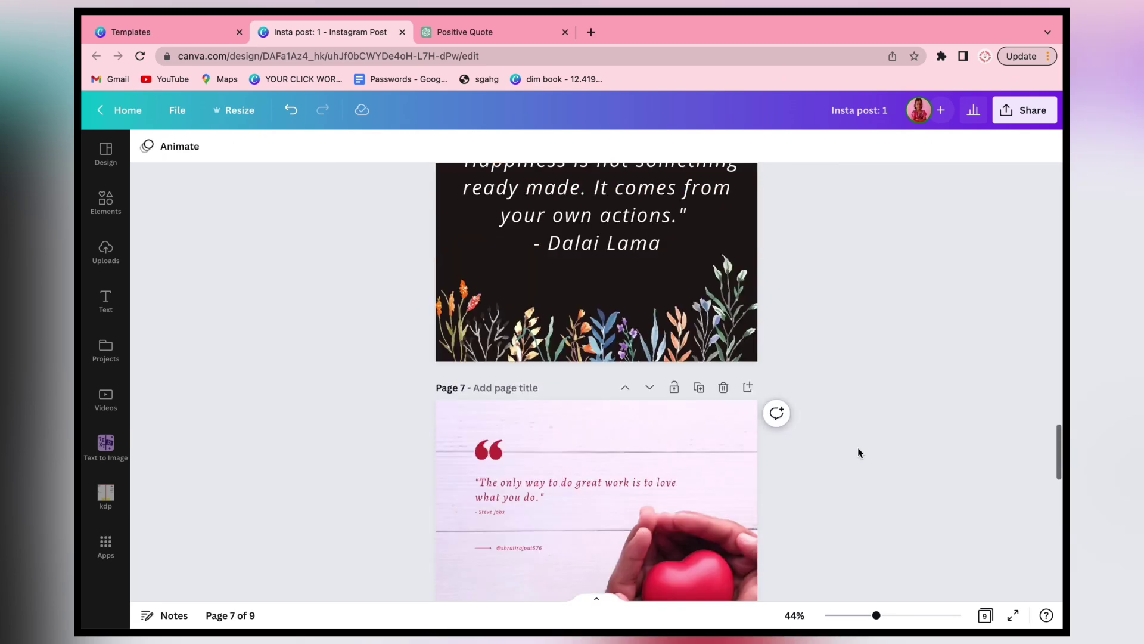
scroll(858, 453, down, 5)
click(983, 614)
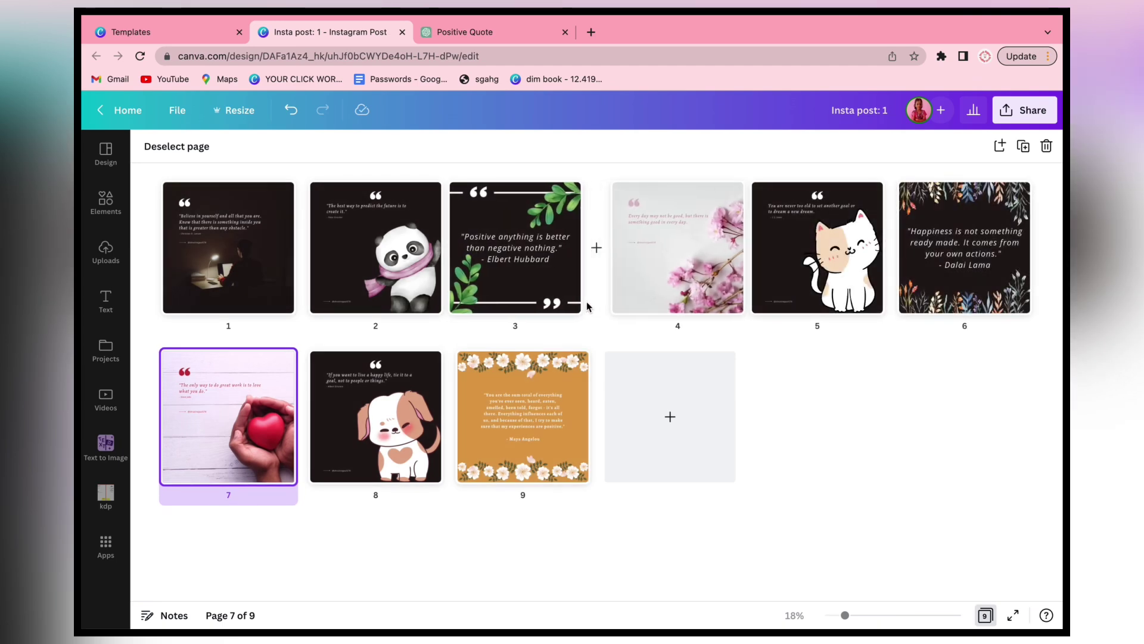
click(530, 272)
drag(530, 273, 364, 407)
Move the panda page to third place, right after the pink blossom page
click(379, 241)
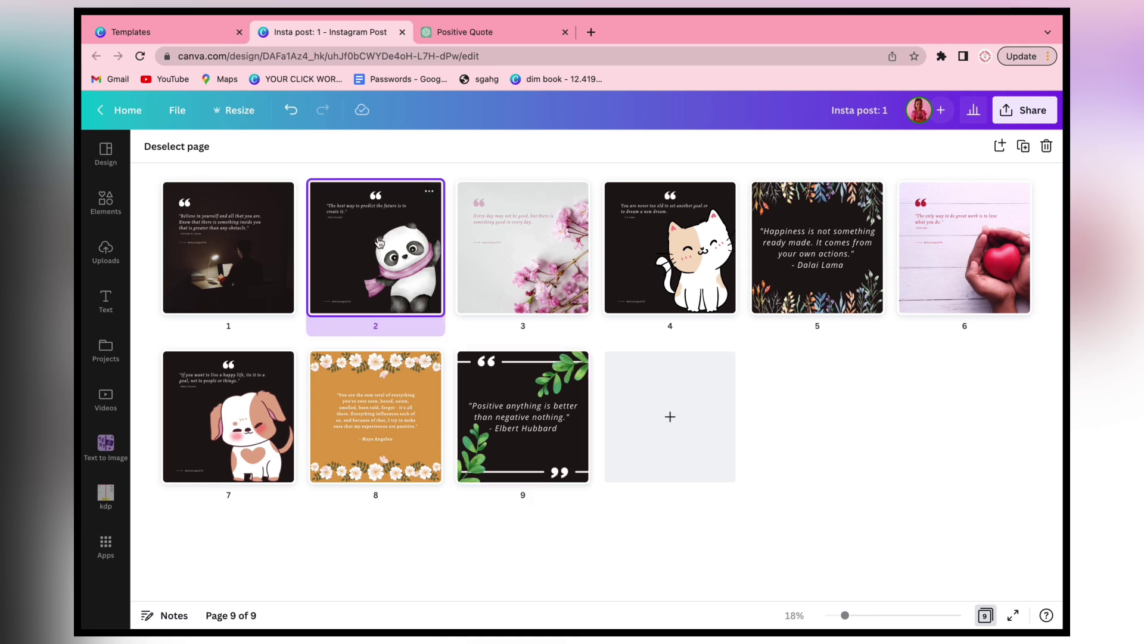
key(Delete)
click(402, 420)
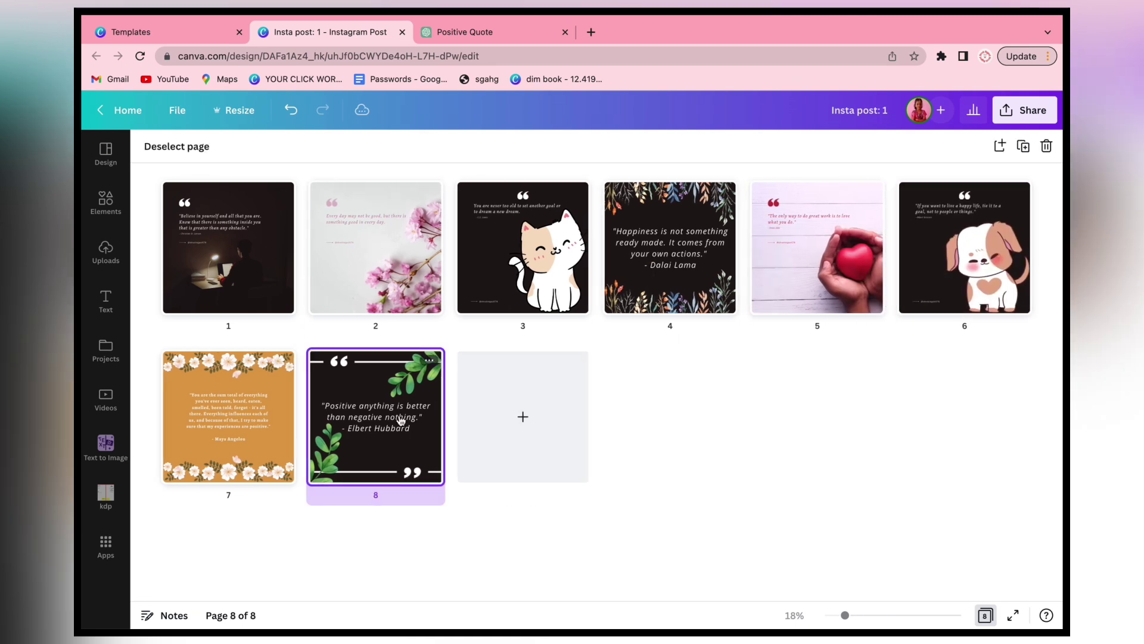
click(427, 219)
key(ctrl+z)
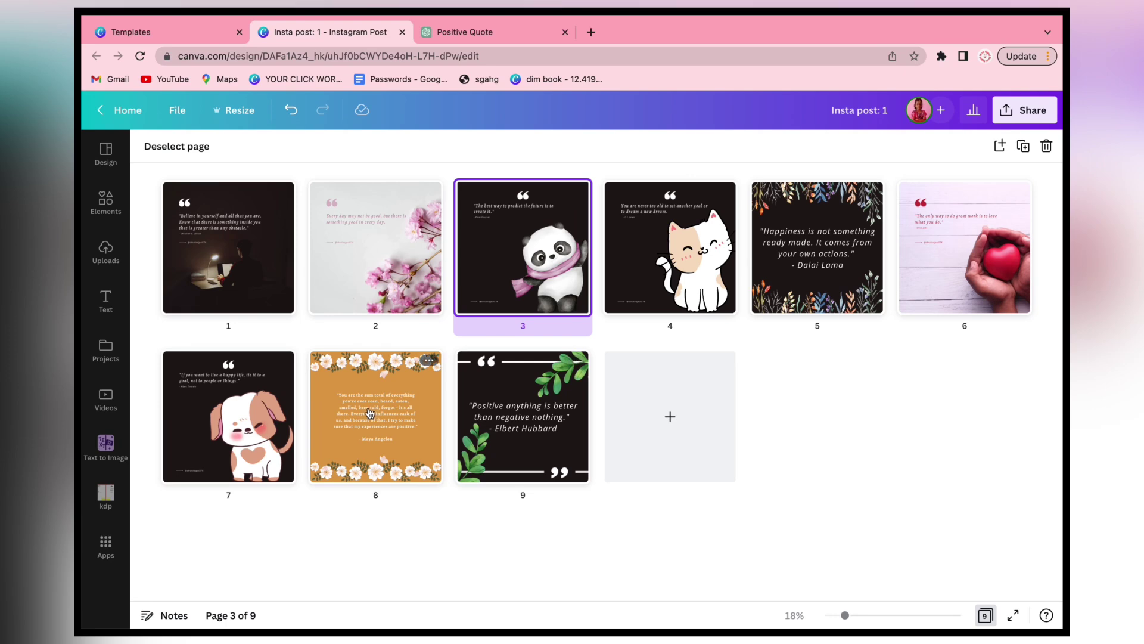
Copy the orange floral page, paste it after page 9 and open the copy for editing
click(370, 413)
click(512, 447)
key(ctrl+v)
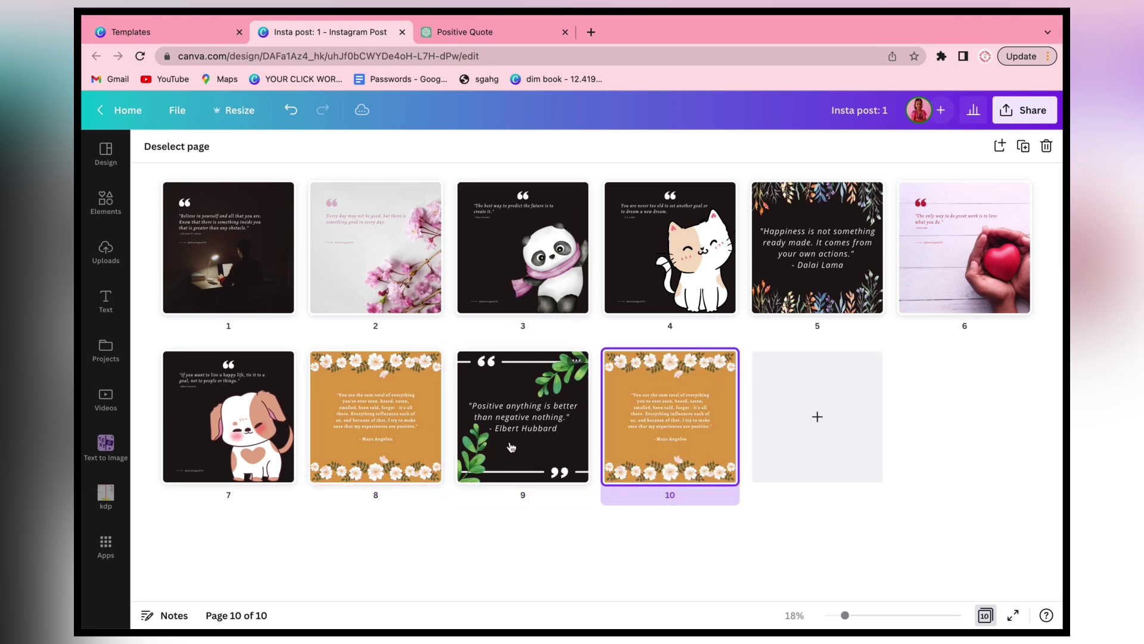
double_click(653, 417)
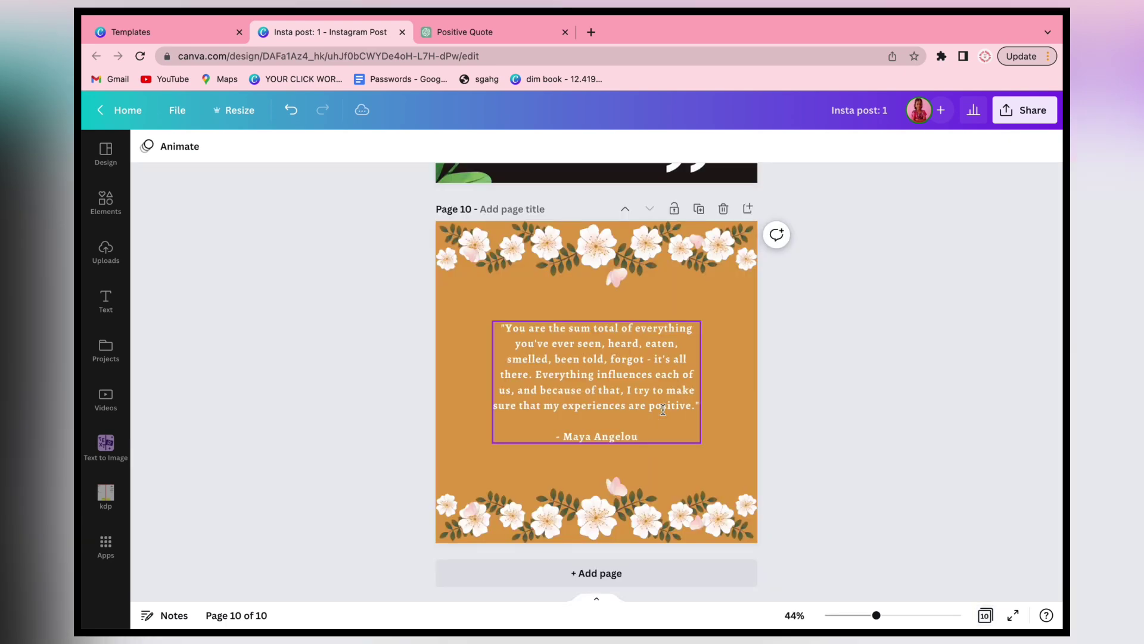
Replace page 10's quote with ChatGPT's "Positive anything is better than negative nothing." - Elbert Hubbard
click(476, 31)
click(514, 447)
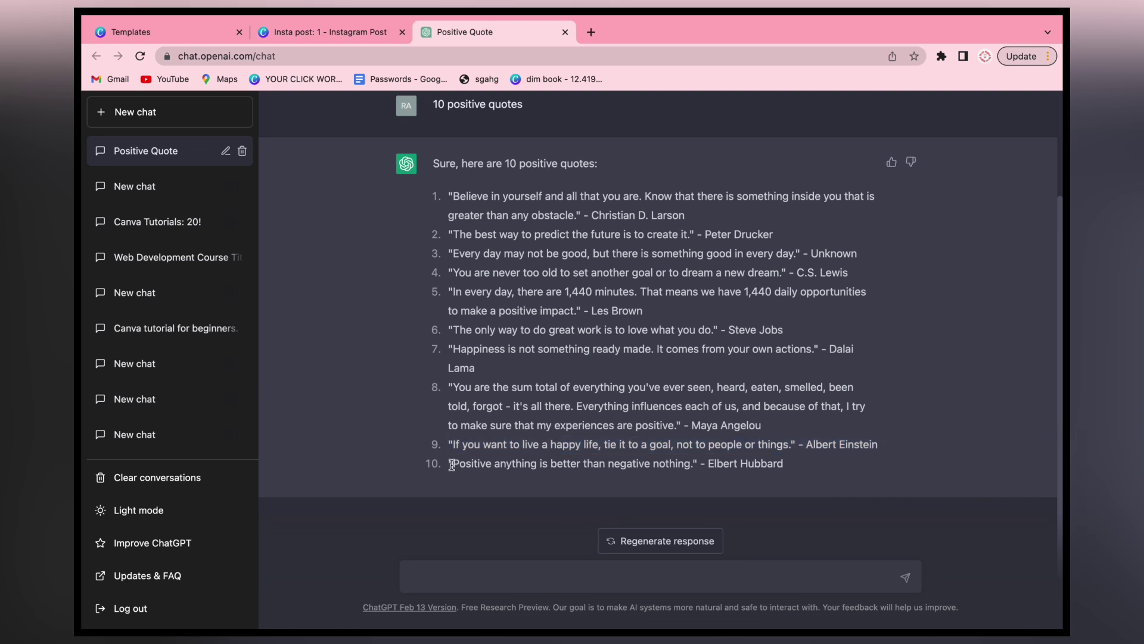
drag(449, 463, 781, 463)
key(ctrl+c)
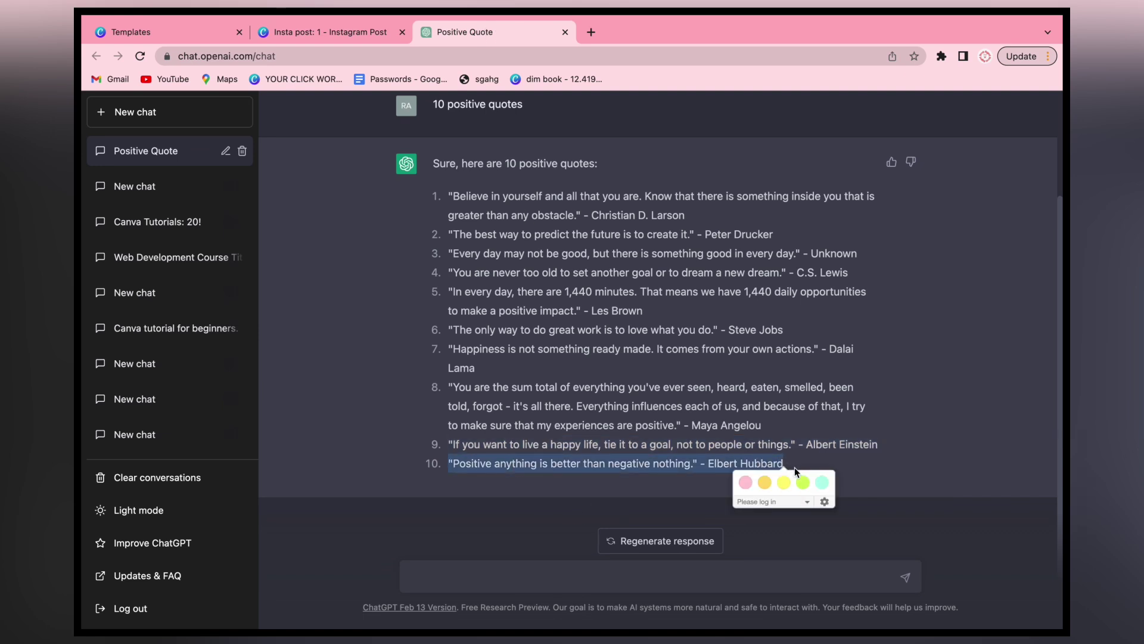
click(359, 33)
click(568, 370)
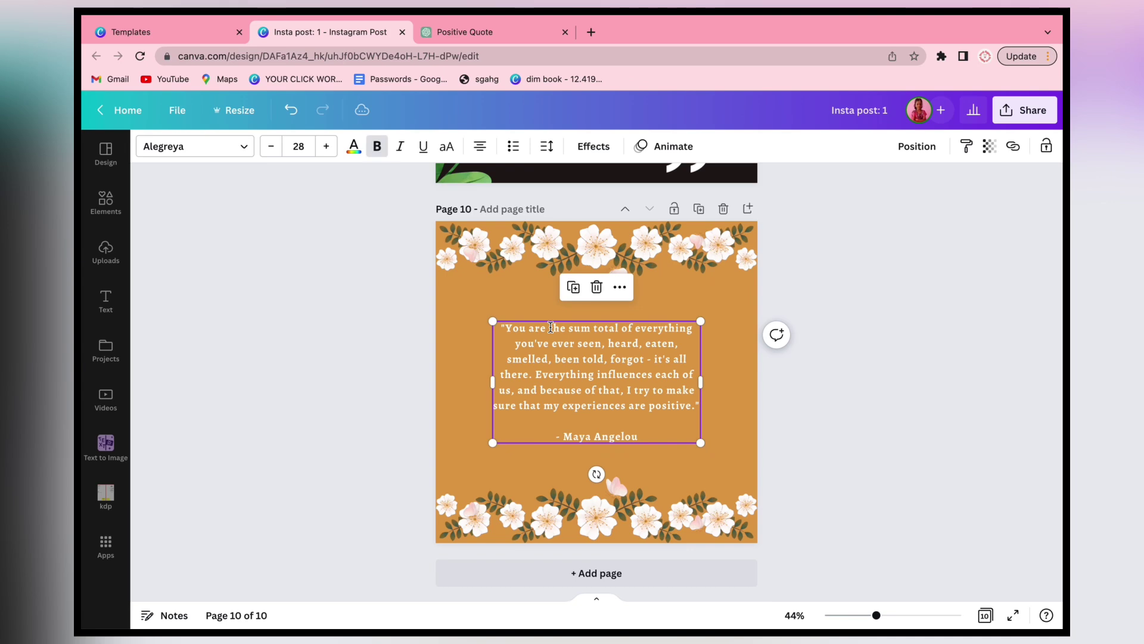
triple_click(616, 399)
key(ctrl+v)
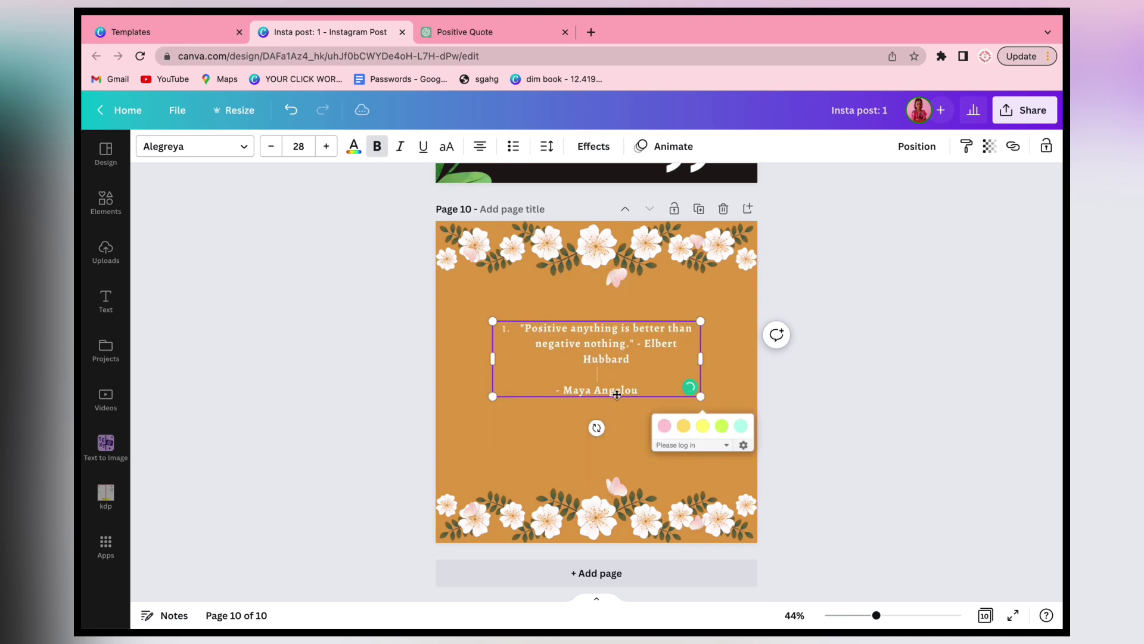
Remove the list numbering from page 10's quote and delete the Maya Angelou line below it
click(519, 330)
key(BackSpace)
click(194, 146)
triple_click(720, 374)
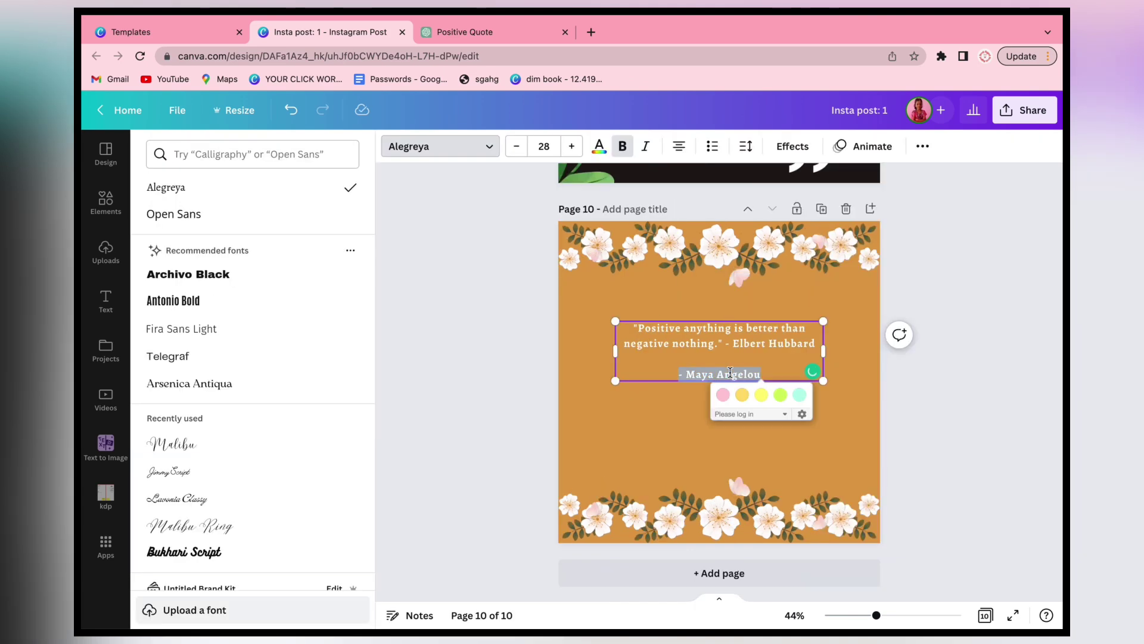
key(BackSpace)
key(BackSpace)
key(BackSpace)
Set the font of page 10's quote to Malibu
click(691, 417)
click(596, 382)
click(376, 146)
click(353, 146)
click(718, 335)
click(194, 146)
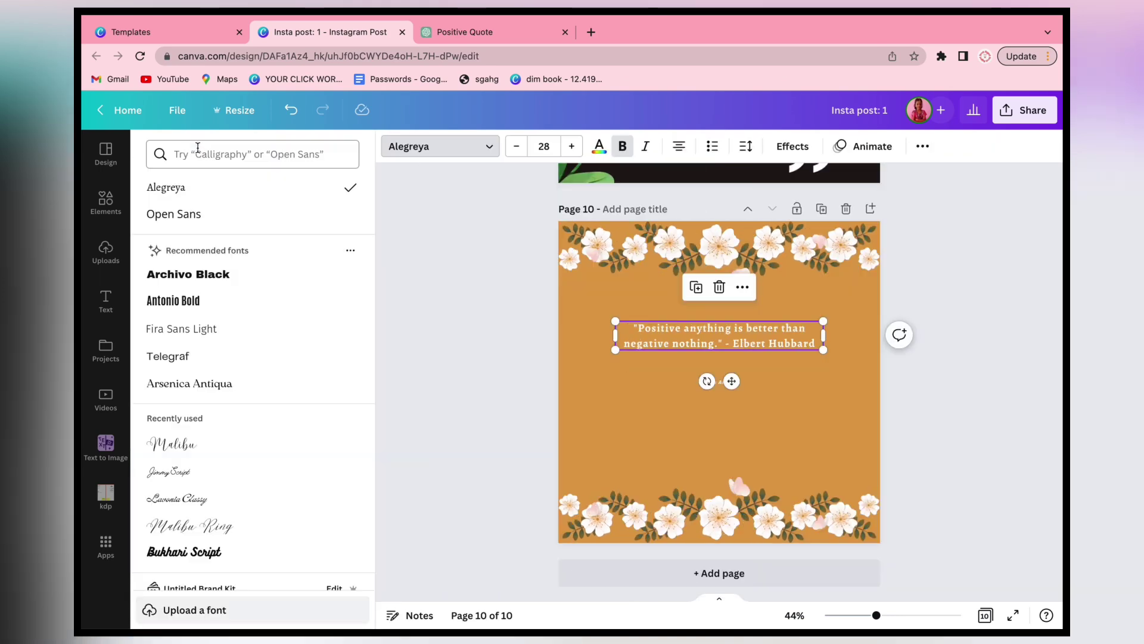
click(172, 444)
Place a small attribution line near page 10's bottom, and replace the orange background and floral borders with a plain near-black background
drag(602, 379, 597, 507)
click(522, 387)
click(149, 146)
click(196, 217)
click(618, 259)
key(Delete)
click(647, 507)
key(Delete)
Set page 10's quote to font size 50 and widen its text box to the right
click(596, 343)
click(299, 146)
text(33)
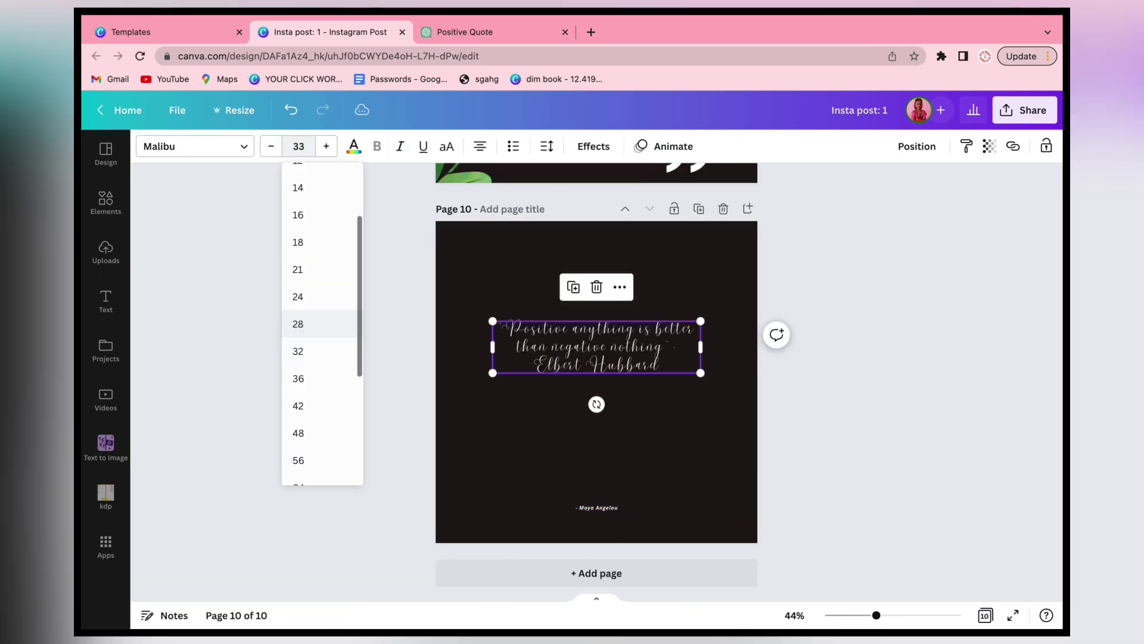
double_click(298, 146)
text(50)
click(394, 269)
drag(674, 400, 783, 375)
Move the Elbert Hubbard attribution out of page 10's quote into the small line at the page's bottom, replacing Maya Angelou
key(Return)
drag(742, 416, 536, 416)
key(super+x)
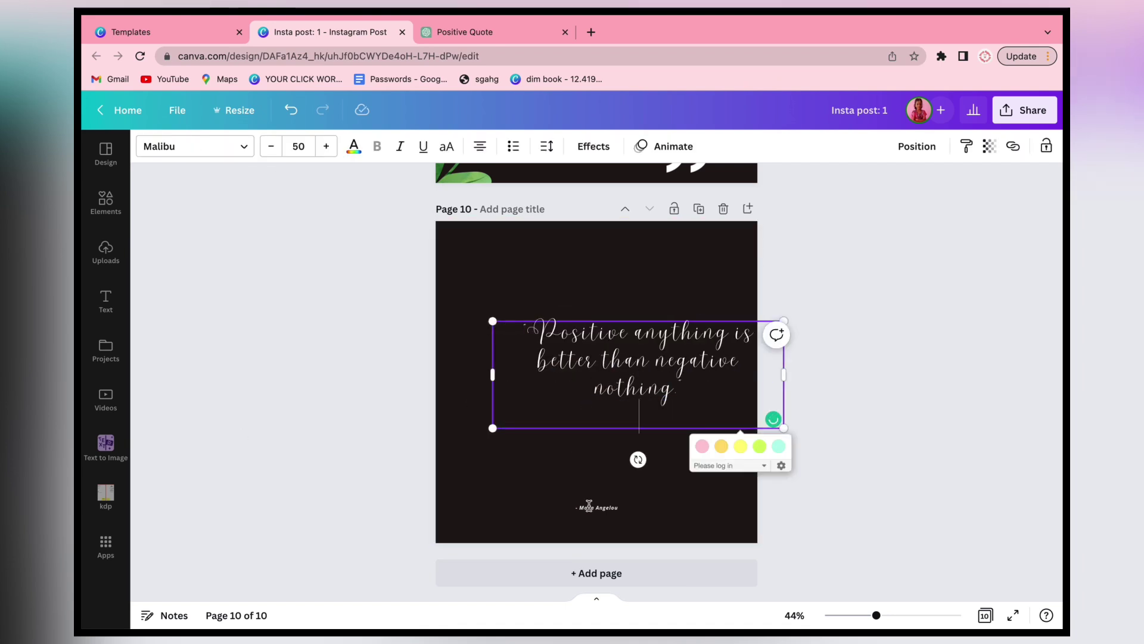
triple_click(589, 505)
key(super+v)
Remove the blank line after page 10's quote, narrow its text box and center it horizontally on the page
drag(635, 373, 600, 376)
click(602, 415)
key(BackSpace)
click(840, 445)
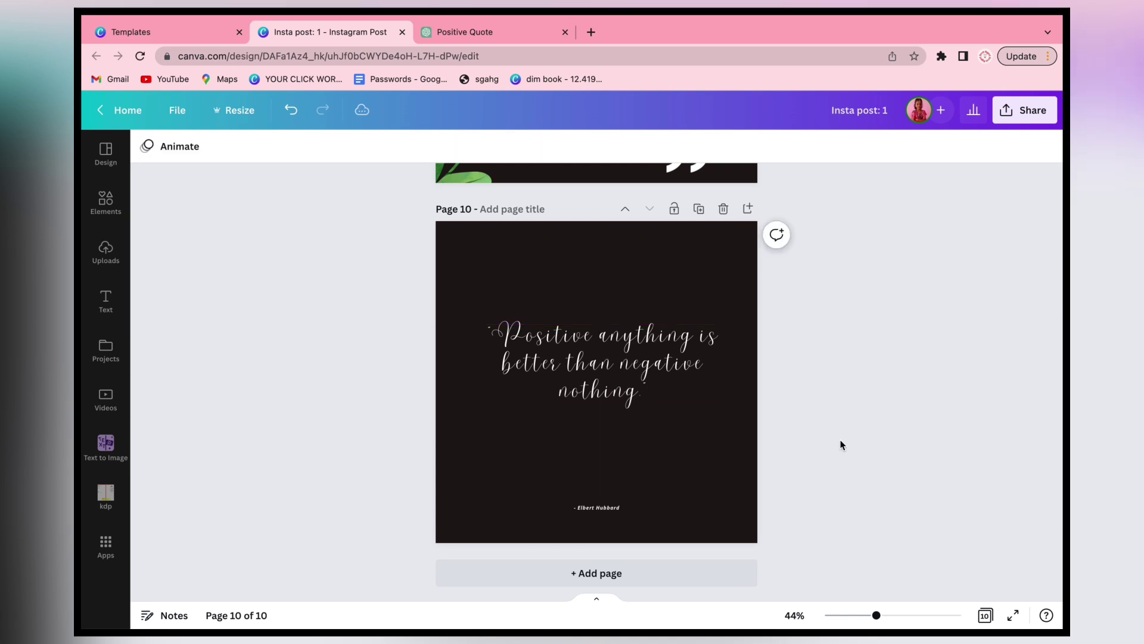
click(668, 364)
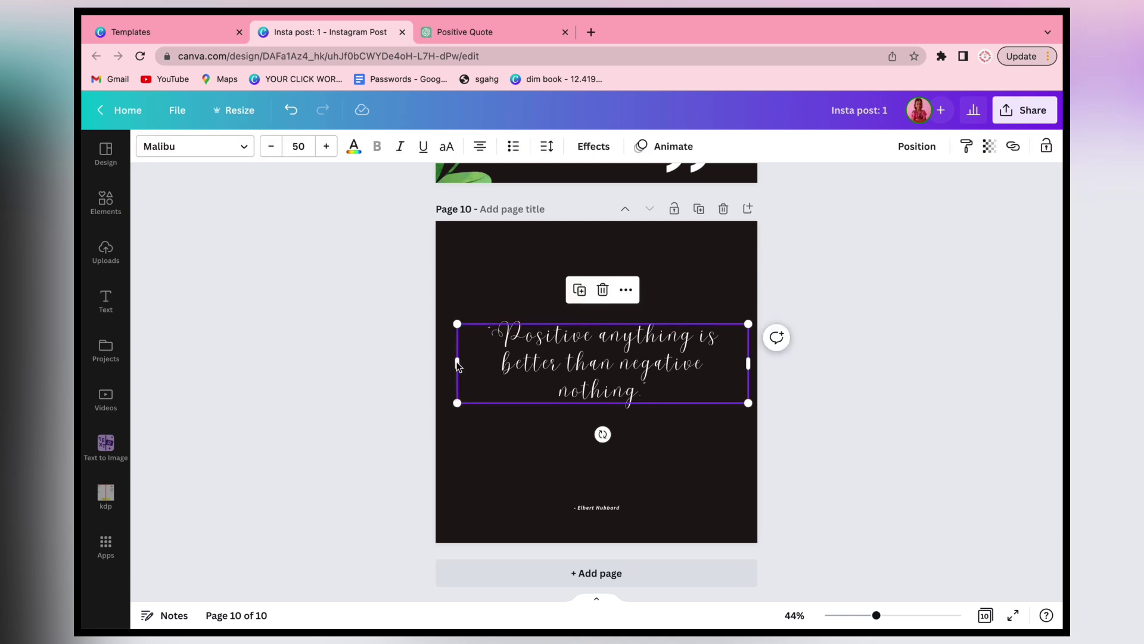
drag(454, 363, 516, 363)
click(478, 368)
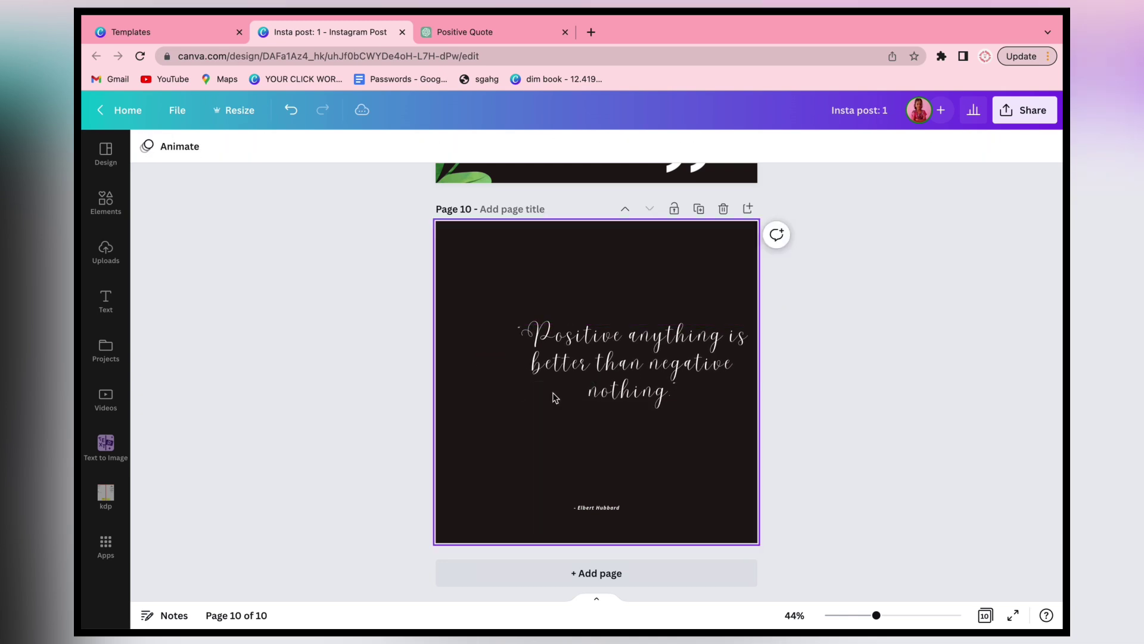
drag(620, 398, 588, 398)
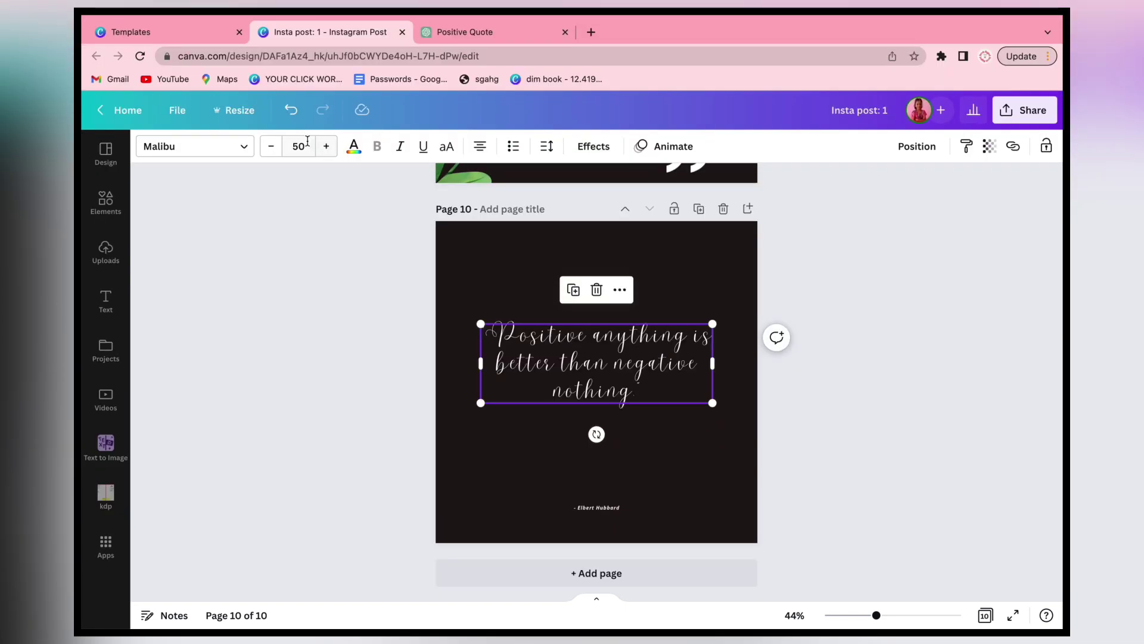
Set page 10's quote to font size 65 and shift it slightly up to center it on the page
click(306, 143)
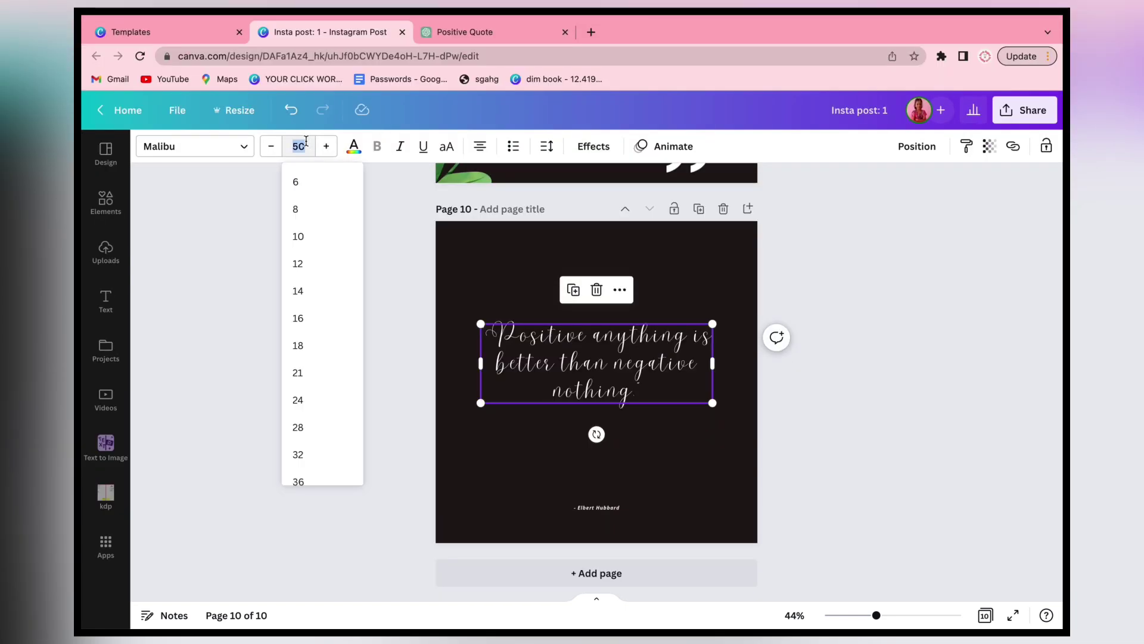
text(65)
key(Return)
click(306, 370)
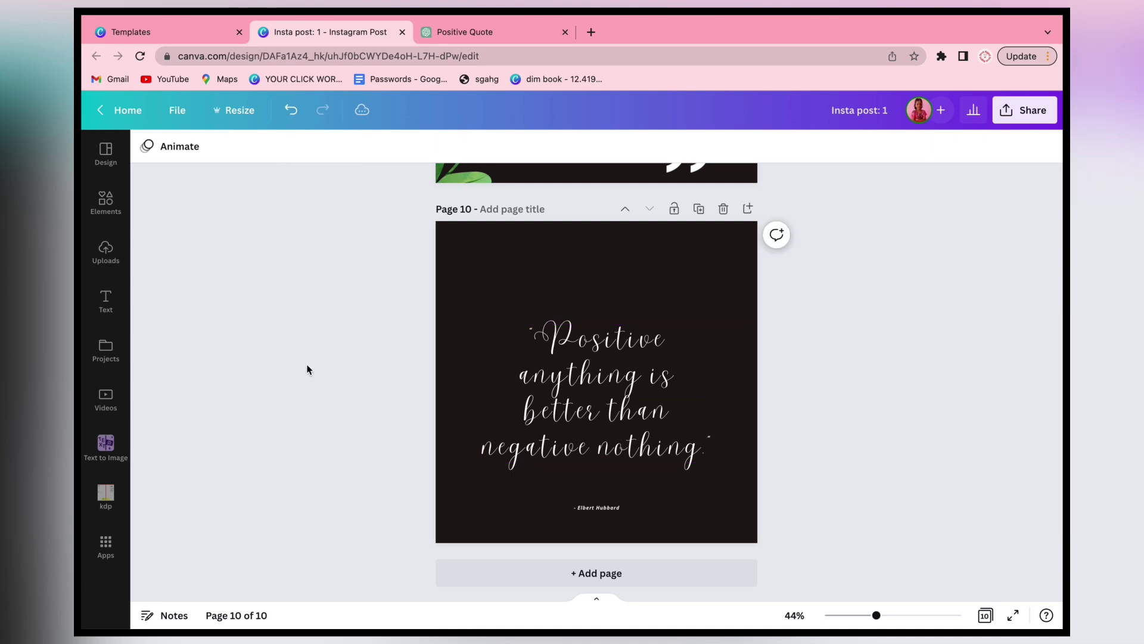
click(614, 370)
drag(614, 371, 615, 360)
click(340, 373)
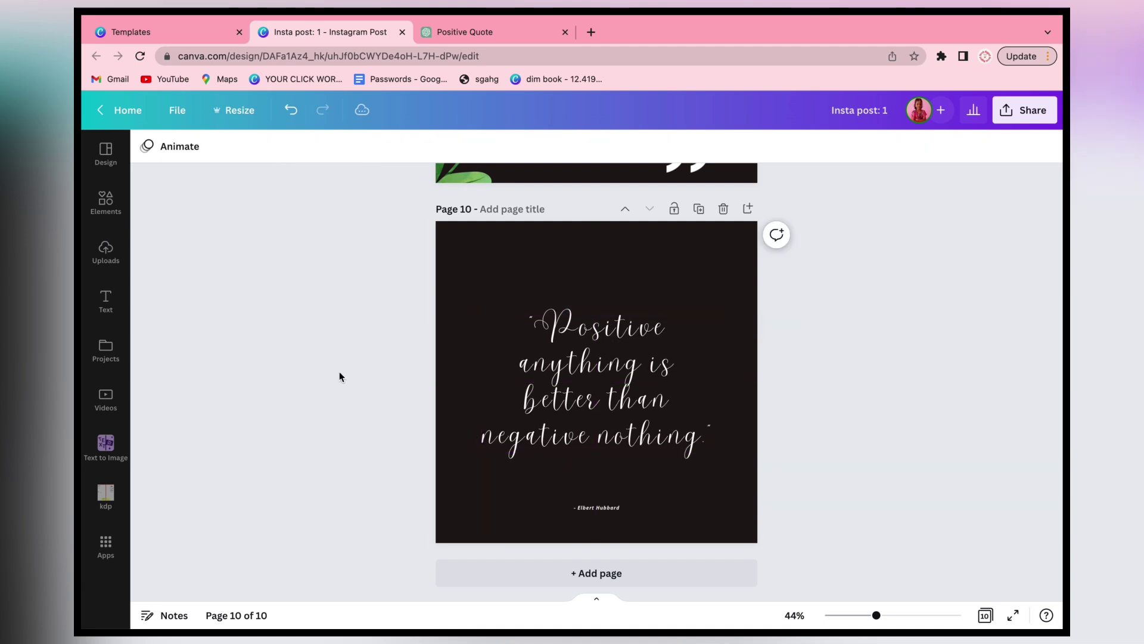
Search the graphics for "flower"
click(106, 202)
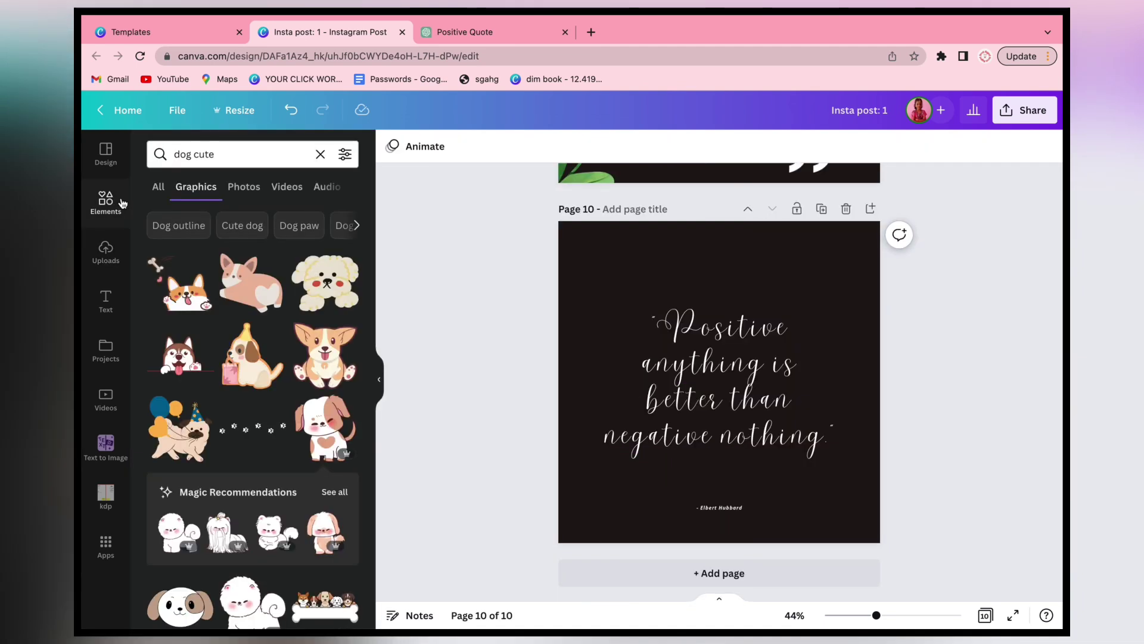
click(244, 146)
triple_click(245, 148)
text(fl)
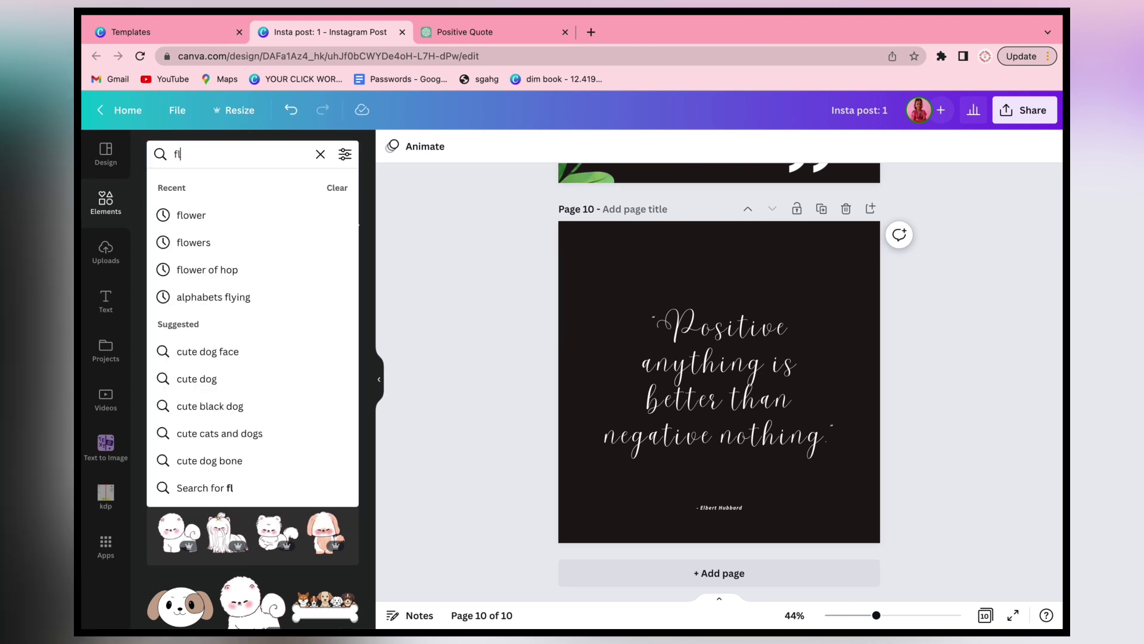
text(ower)
key(Return)
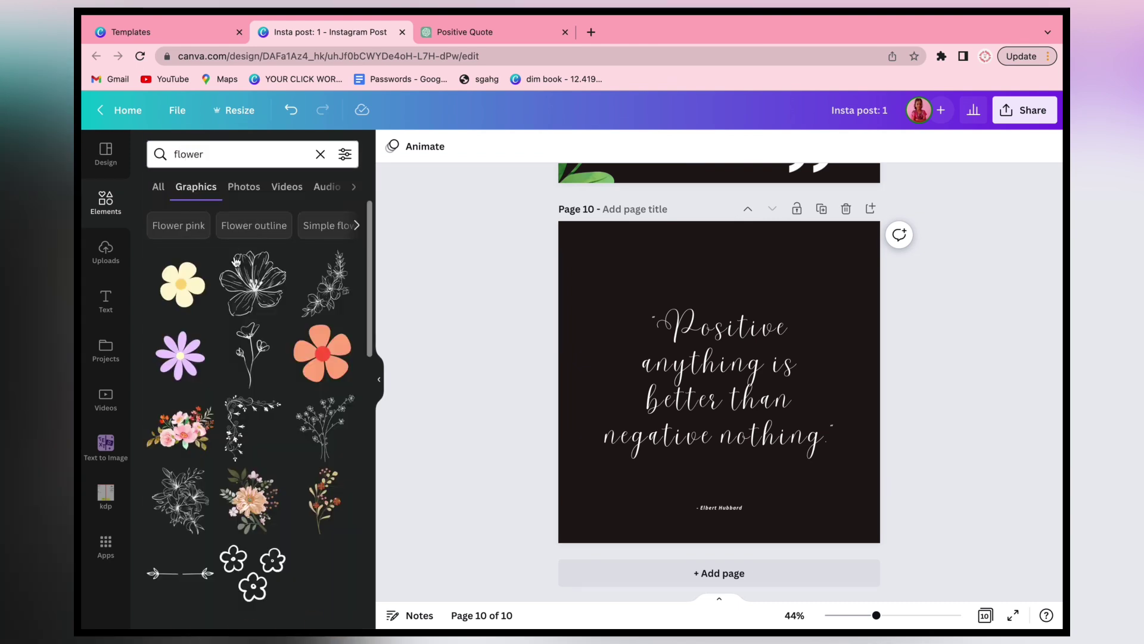
Try a floral vine corner graphic in page 10's upper-left corner with a different color, and undo it
scroll(249, 347, down, 1)
click(251, 397)
drag(719, 381, 615, 286)
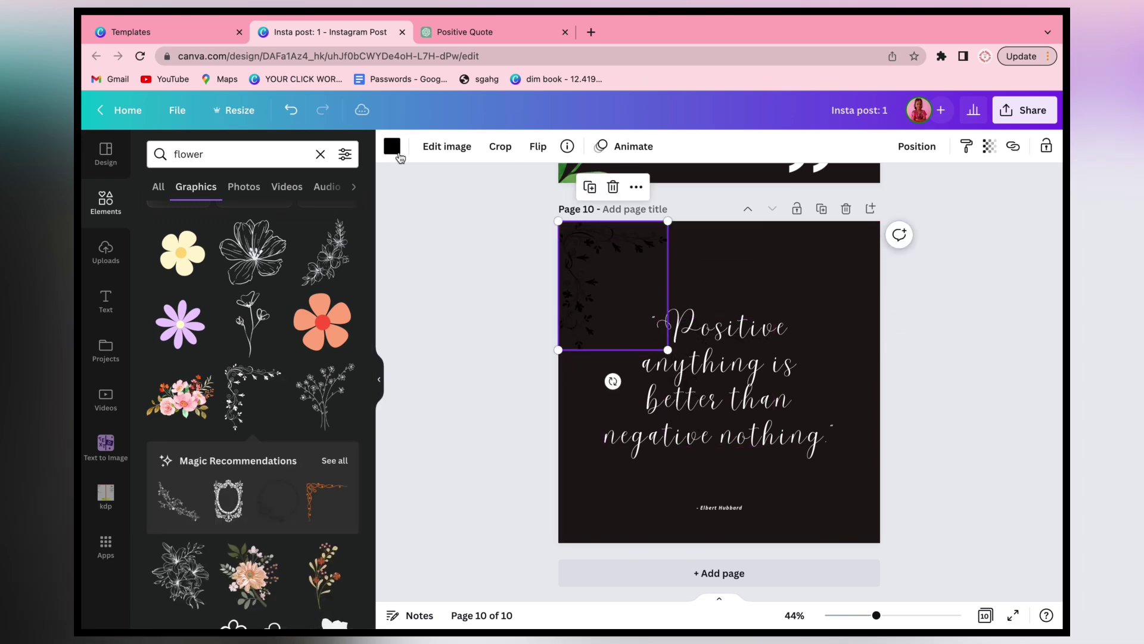
click(393, 146)
click(229, 225)
click(613, 305)
key(super+z)
key(super+z)
key(super+z)
scroll(320, 416, down, 10)
scroll(212, 403, up, 10)
Search the graphics for "yellow rose" and add the single yellow rose with dark green leaves to page 10
triple_click(189, 154)
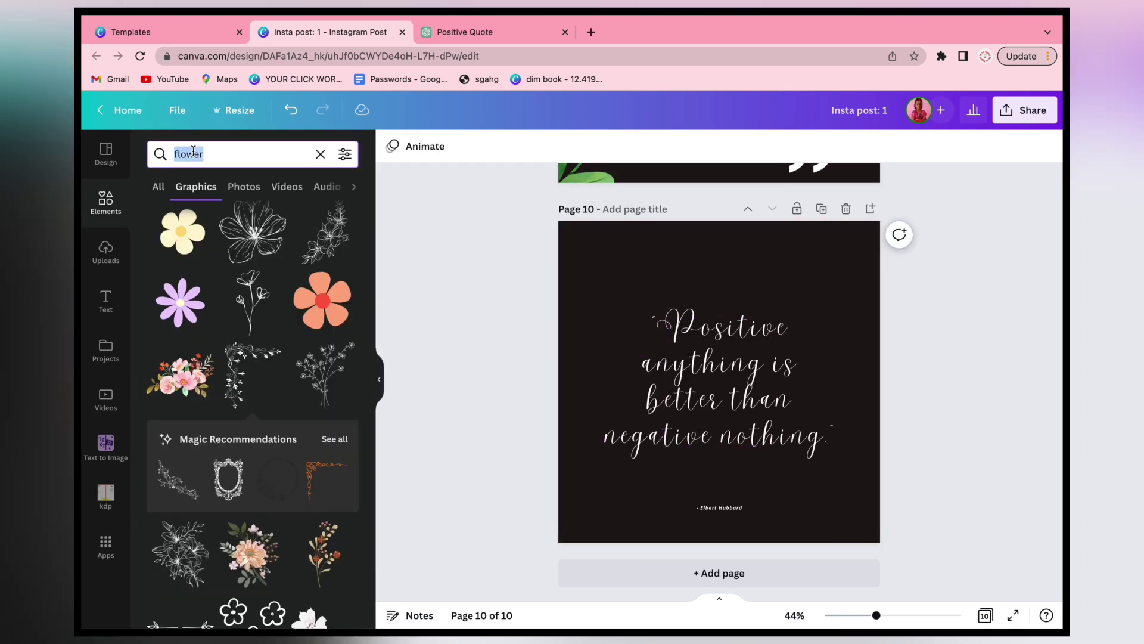
text(yellow rose)
key(Return)
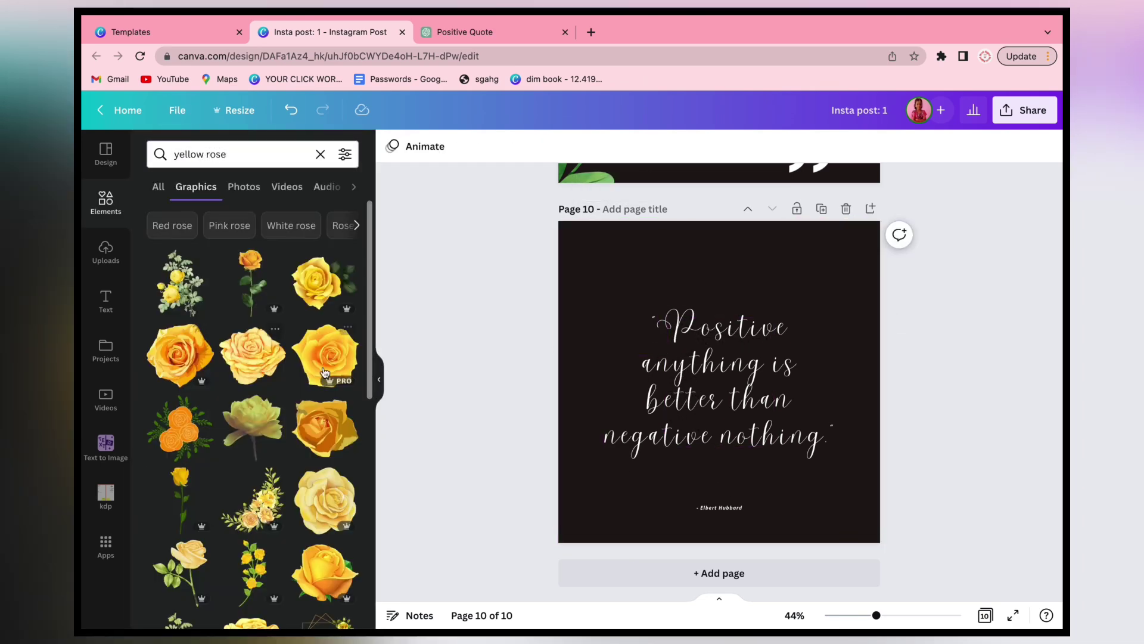
click(312, 299)
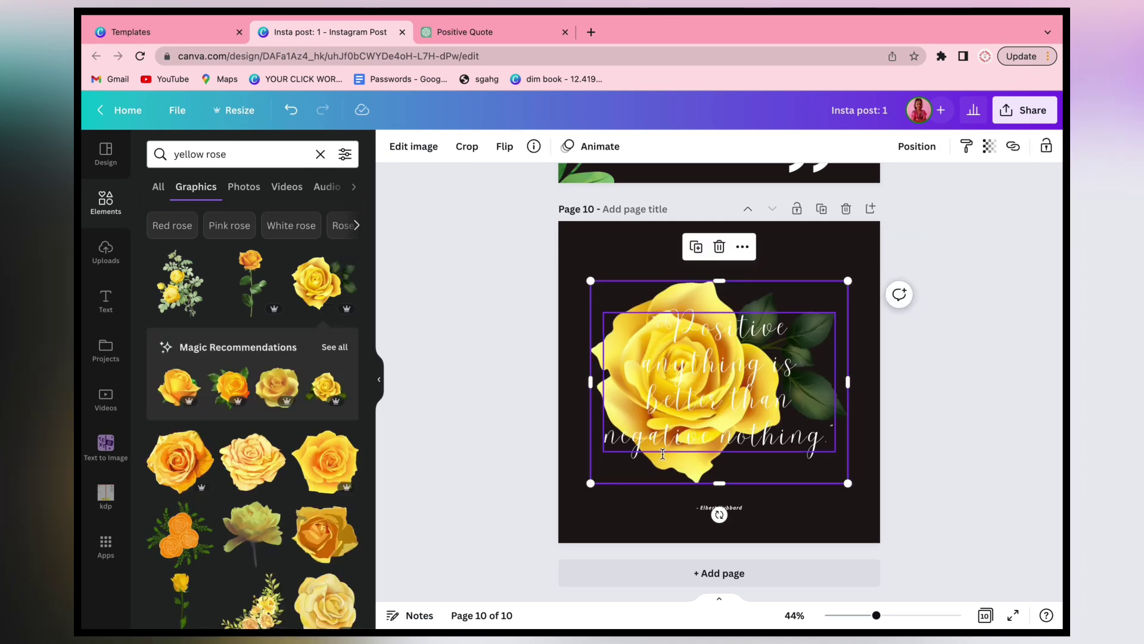
Flip the rose, fit it into page 10's upper-right corner and place a copy in the lower-left corner
drag(589, 485, 840, 381)
drag(848, 281, 948, 204)
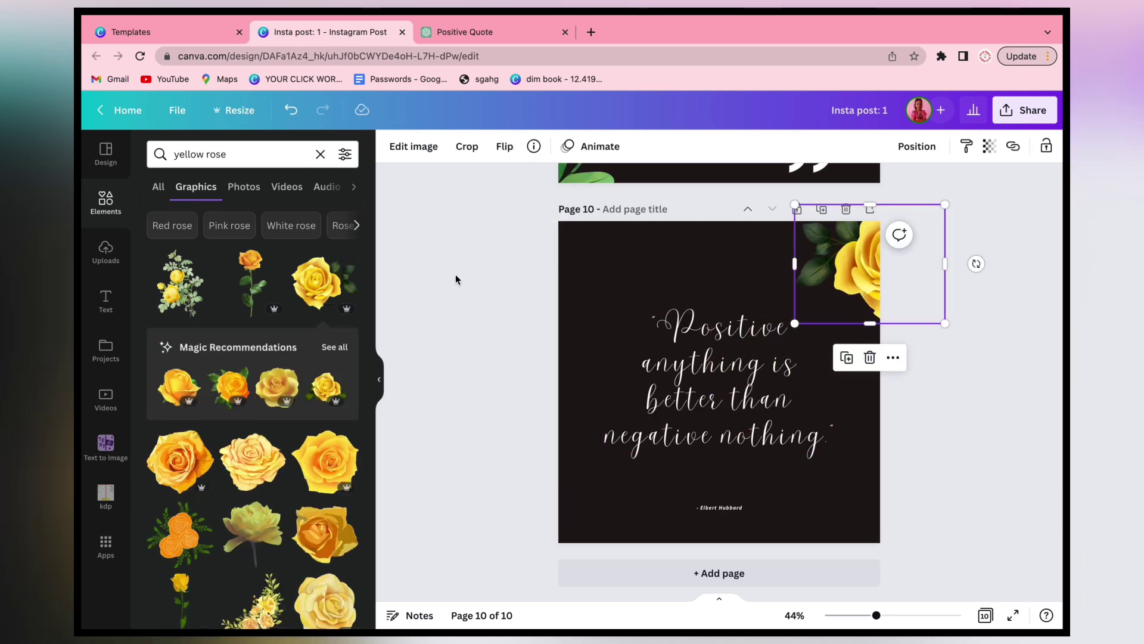
drag(853, 269, 799, 268)
drag(892, 322, 918, 341)
drag(840, 268, 612, 550)
Change page 10's background color to dark olive green
click(656, 268)
click(397, 146)
click(234, 437)
click(309, 439)
Place smaller copies of the rose in page 10's lower-right corner and on the right edge just above it
click(840, 285)
alt+drag(634, 462, 906, 464)
drag(942, 592, 901, 572)
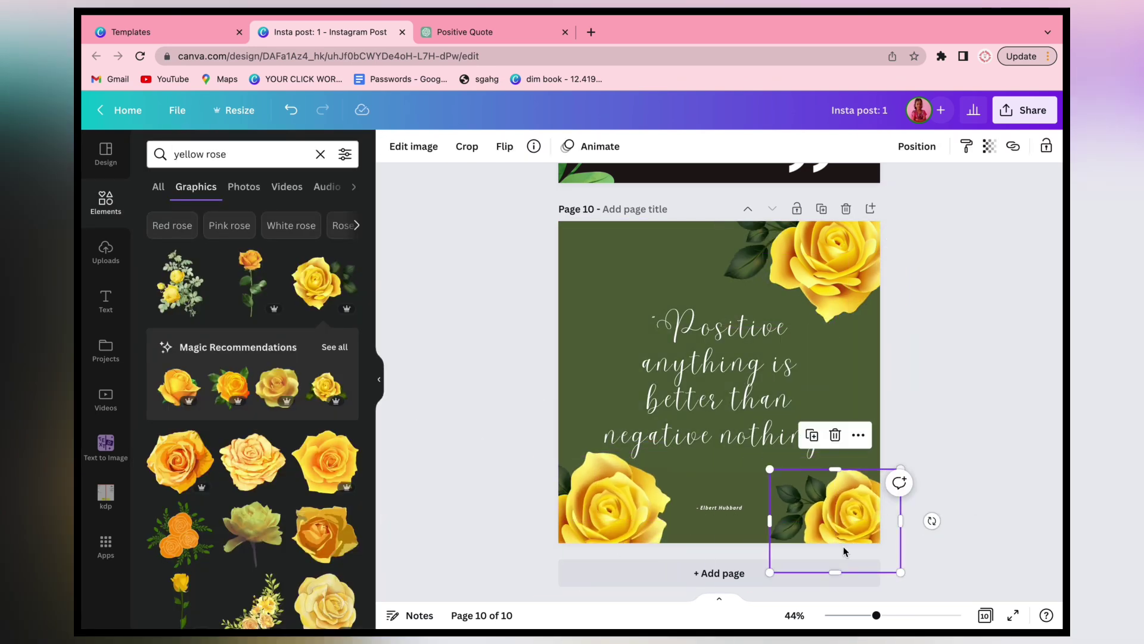
alt+drag(839, 543, 893, 475)
click(985, 419)
click(846, 513)
click(1012, 350)
Fill page 10's left edge with two rose copies, adjusting their size and position between the corners
click(596, 501)
alt+drag(596, 501, 561, 351)
click(552, 363)
drag(463, 416, 525, 368)
drag(582, 323, 553, 329)
alt+drag(552, 329, 566, 391)
drag(567, 466, 529, 502)
drag(563, 417, 554, 435)
drag(594, 336, 593, 344)
Enlarge the rose in page 10's upper-left corner slightly and fine-tune the position of the left-edge rose below it
click(599, 251)
drag(484, 191, 477, 185)
drag(573, 417, 578, 404)
click(393, 434)
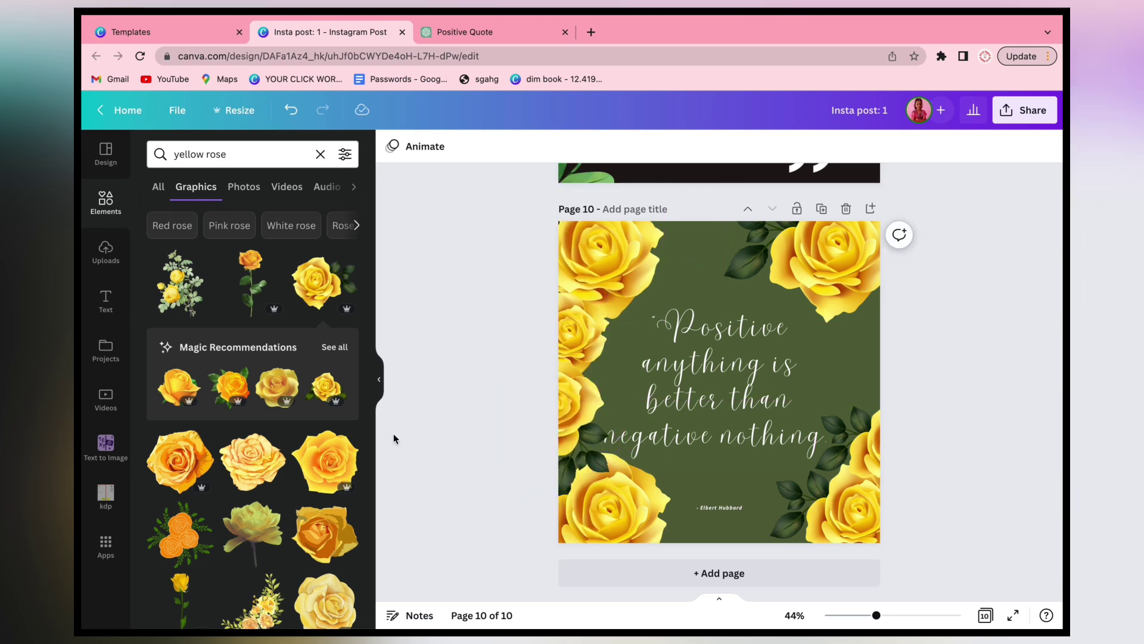
Collapse the graphics results and place rose copies along page 10's right edge to fill it
click(379, 379)
alt+drag(449, 359, 756, 352)
alt+drag(752, 351, 752, 408)
click(883, 406)
Place a rose copy on page 10's top edge between the corner roses and enlarge the upper-right rose to close the gap
alt+drag(503, 255, 612, 230)
scroll(614, 231, up, 1)
drag(648, 202, 628, 238)
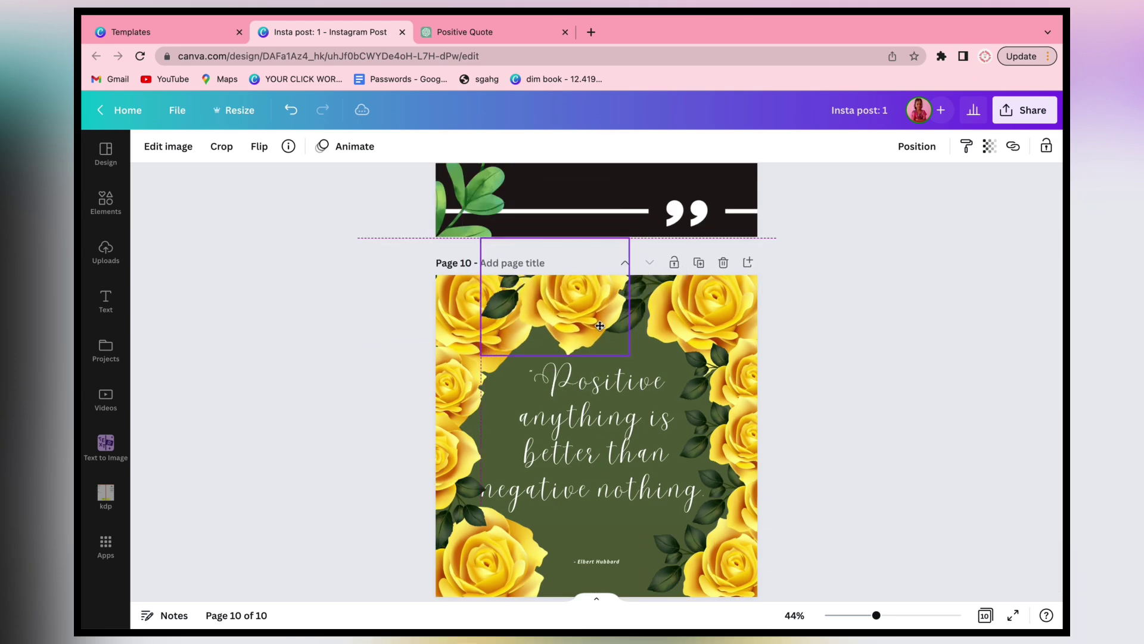
drag(718, 298, 706, 295)
drag(763, 360, 780, 372)
drag(577, 213, 566, 202)
drag(606, 258, 595, 275)
drag(590, 306, 595, 306)
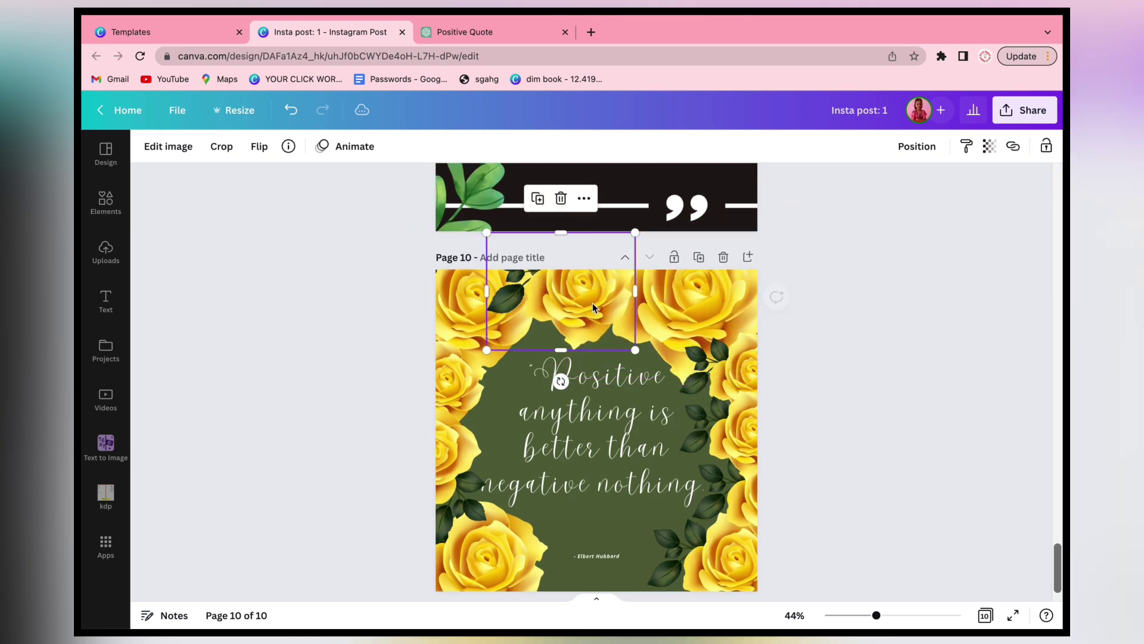
Move the author's name on page 10 up to just below the quote
click(814, 406)
scroll(774, 417, down, 1)
drag(599, 498, 600, 452)
Bring page 10's quote text in front of the surrounding rose graphics
click(596, 376)
click(608, 146)
click(323, 244)
click(922, 146)
click(784, 179)
click(638, 250)
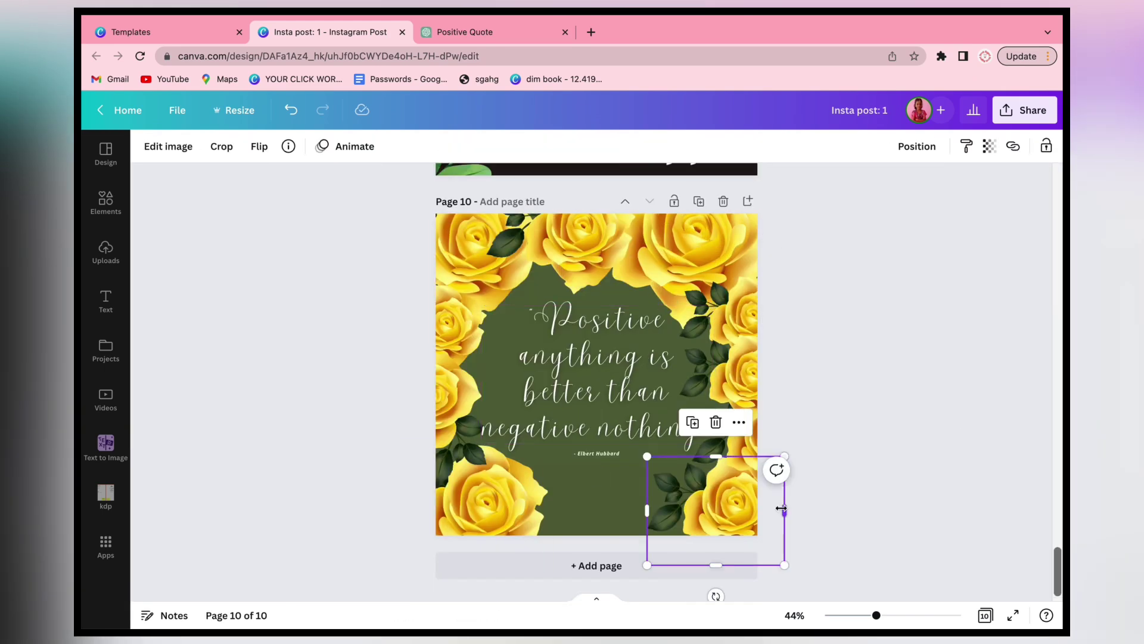
Fill page 10's bottom edge with rose copies, adjust their layer order and show all pages in grid view
alt+drag(733, 507, 614, 511)
drag(595, 571, 680, 475)
drag(620, 462, 683, 492)
click(916, 146)
click(863, 220)
click(861, 441)
scroll(860, 441, up, 1)
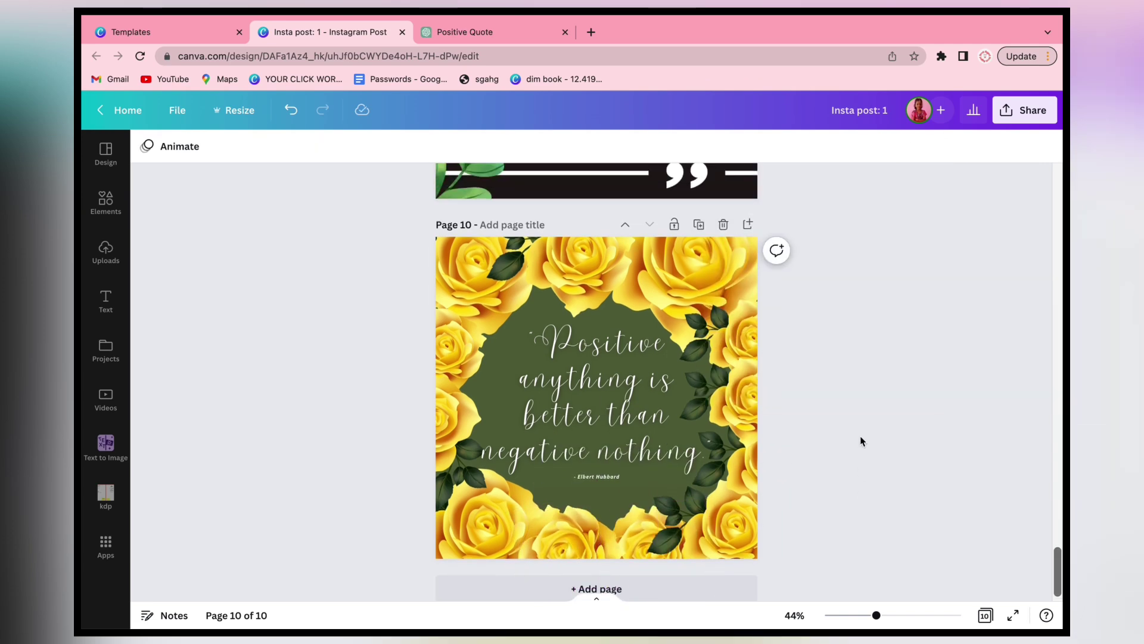
click(986, 616)
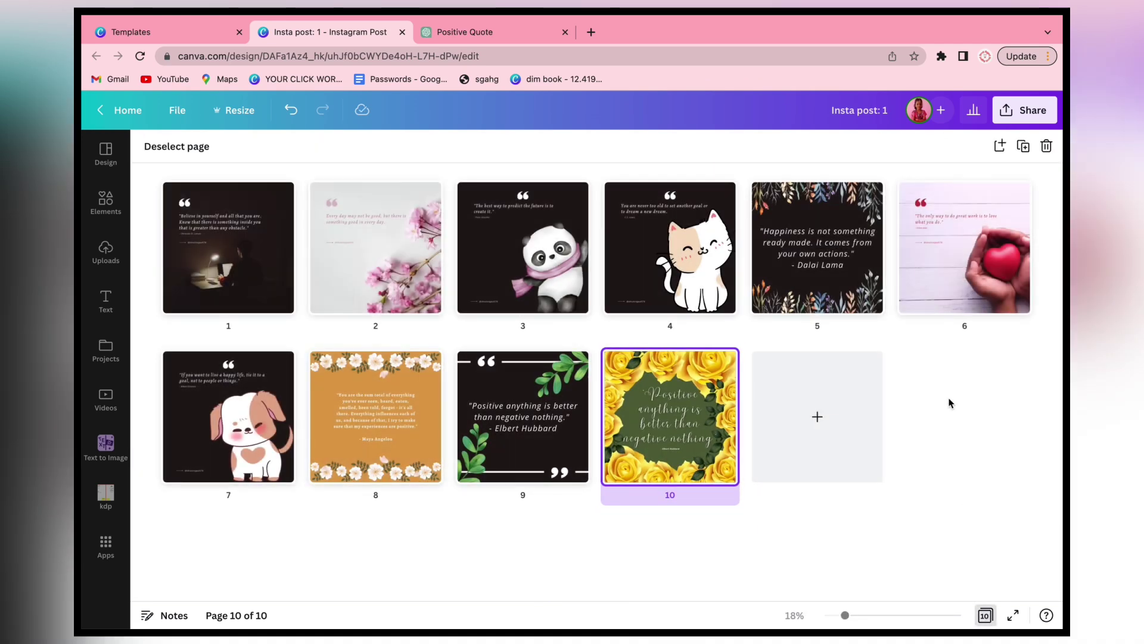
Switch to ChatGPT and ask how to create simple quote posts in Canva for Instagram
click(493, 32)
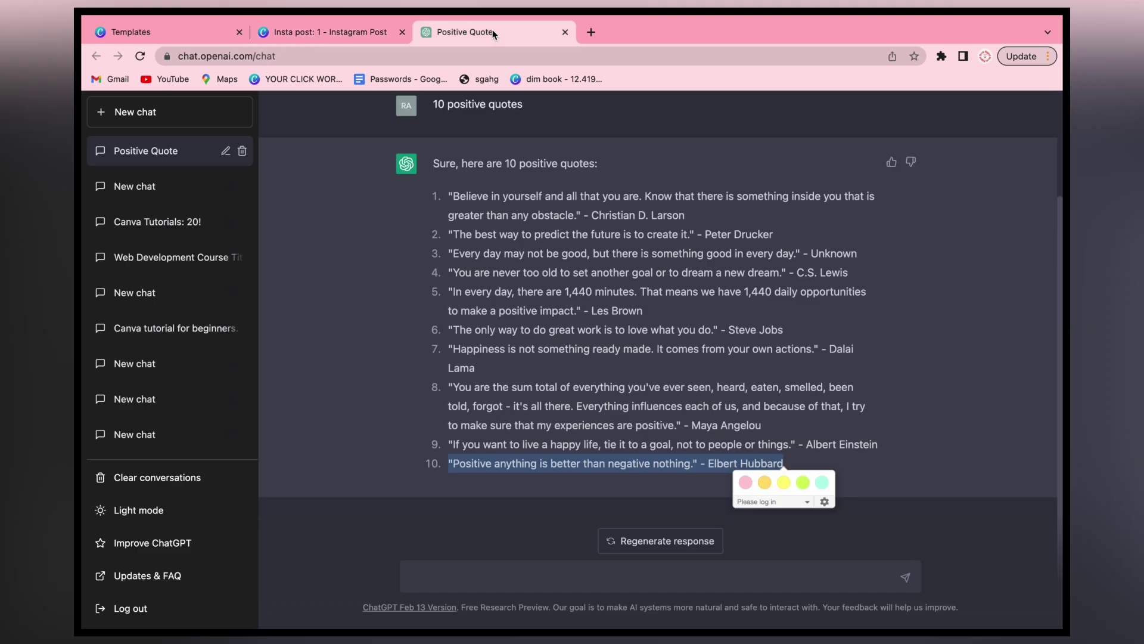
click(457, 587)
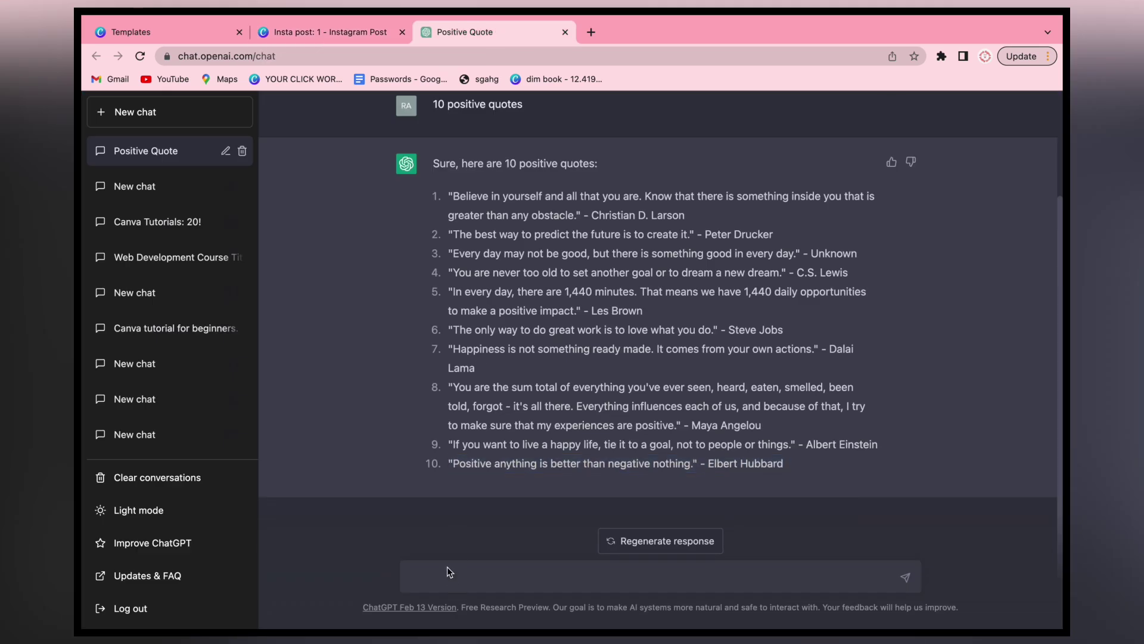
click(442, 577)
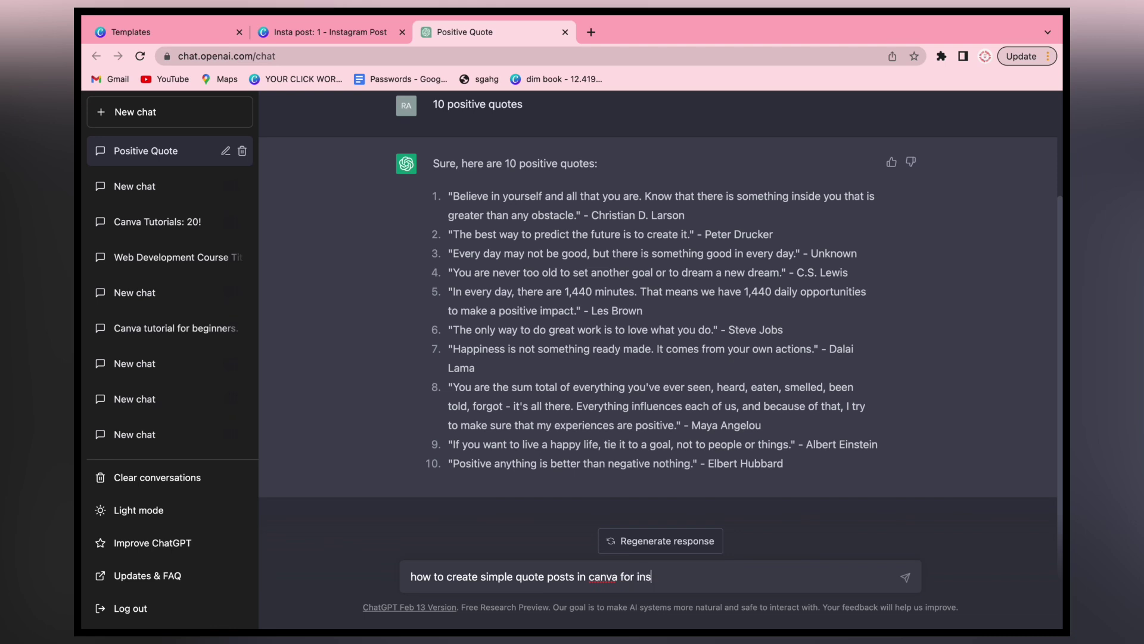
text(m)
key(Return)
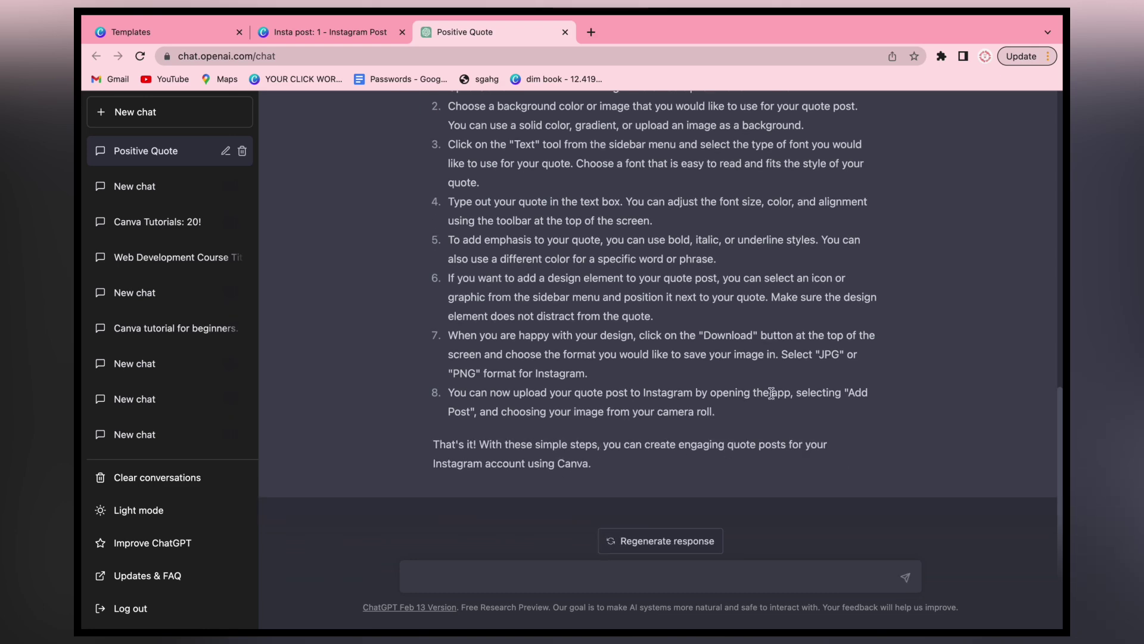
scroll(771, 392, up, 3)
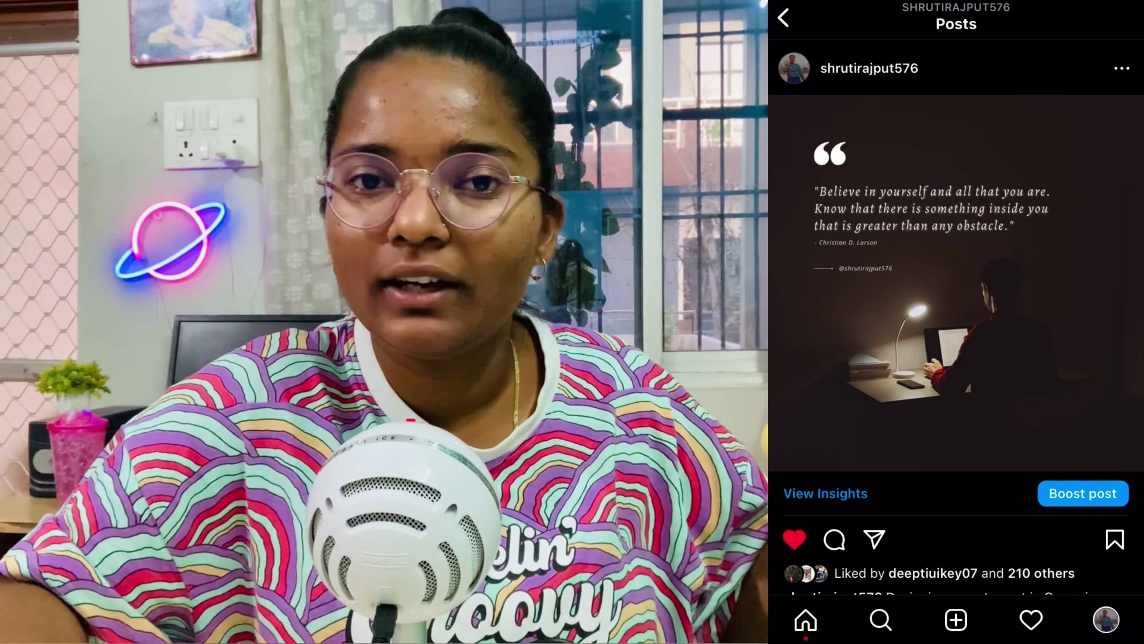
Examine the published Instagram quote post and its full caption with the step-by-step Canva guide
scroll(955, 316, down, 2)
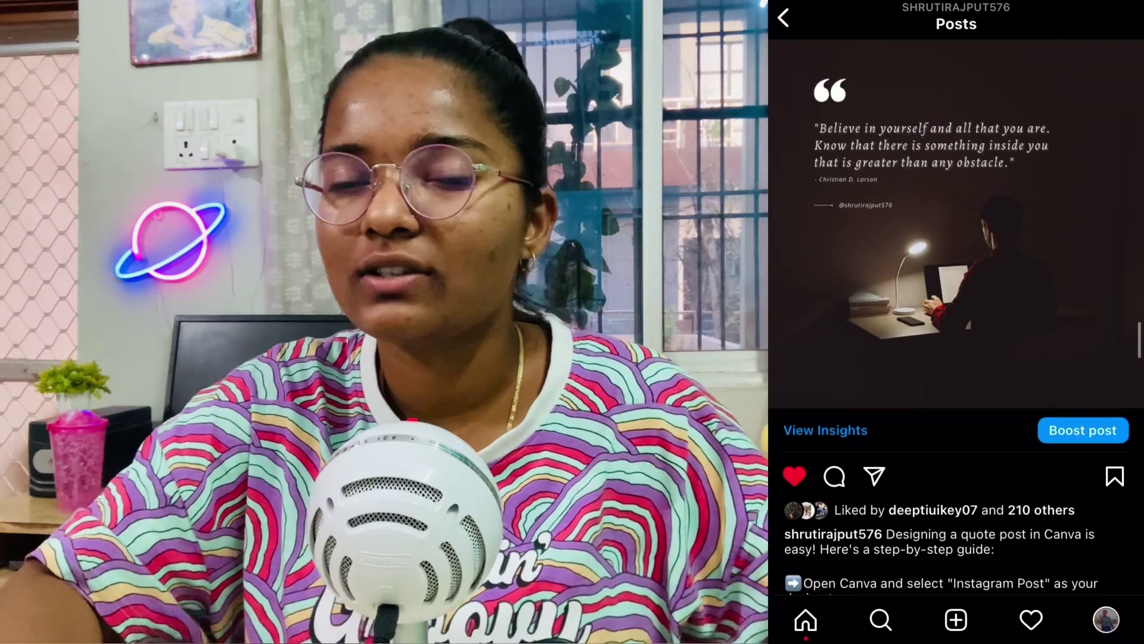
scroll(956, 316, down, 4)
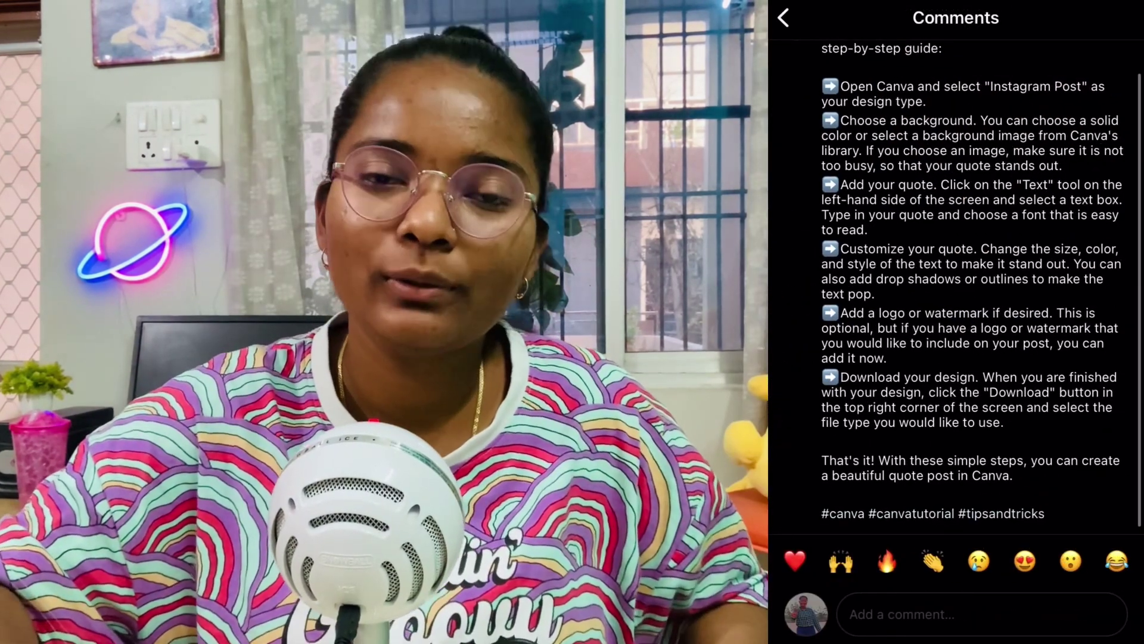
scroll(956, 287, up, 1)
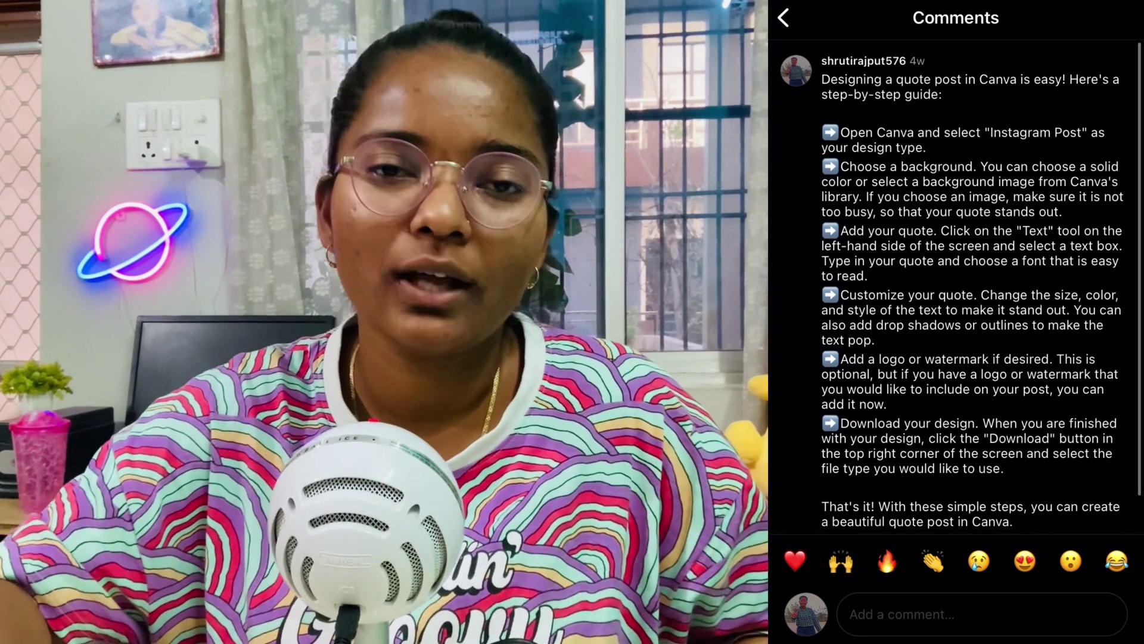
click(785, 18)
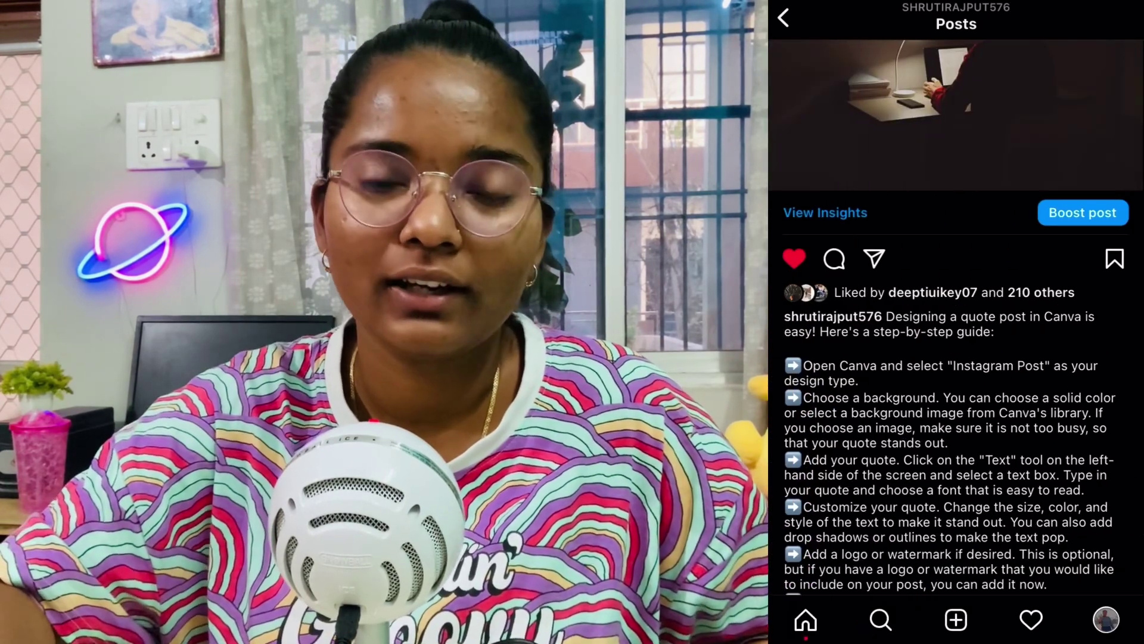
scroll(956, 316, down, 4)
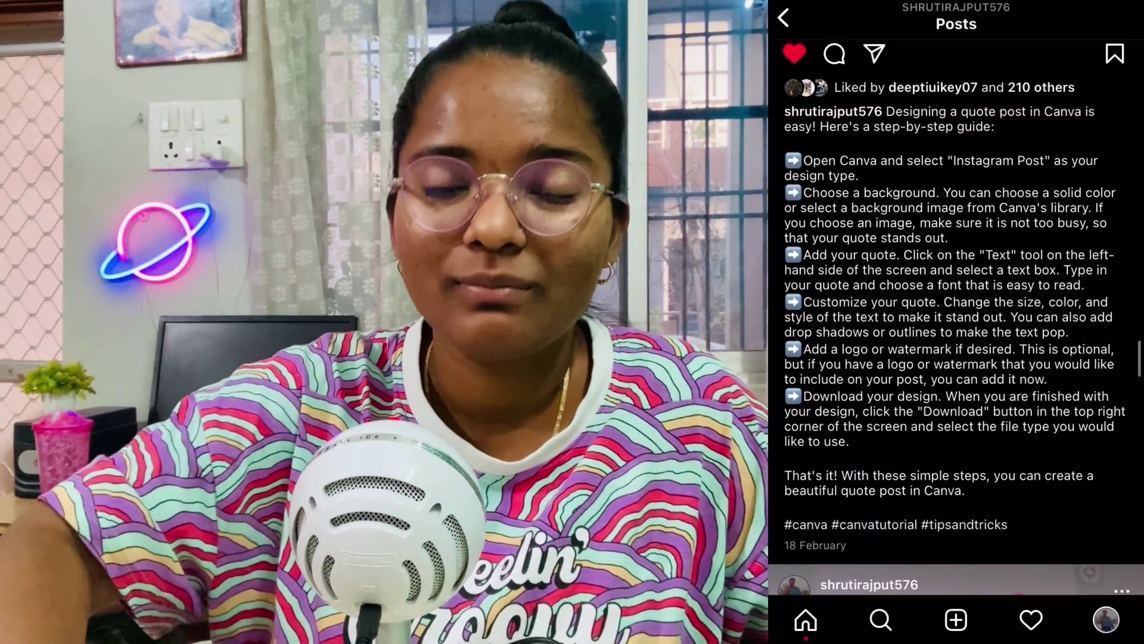
scroll(956, 316, up, 1)
scroll(955, 316, down, 1)
scroll(956, 316, up, 2)
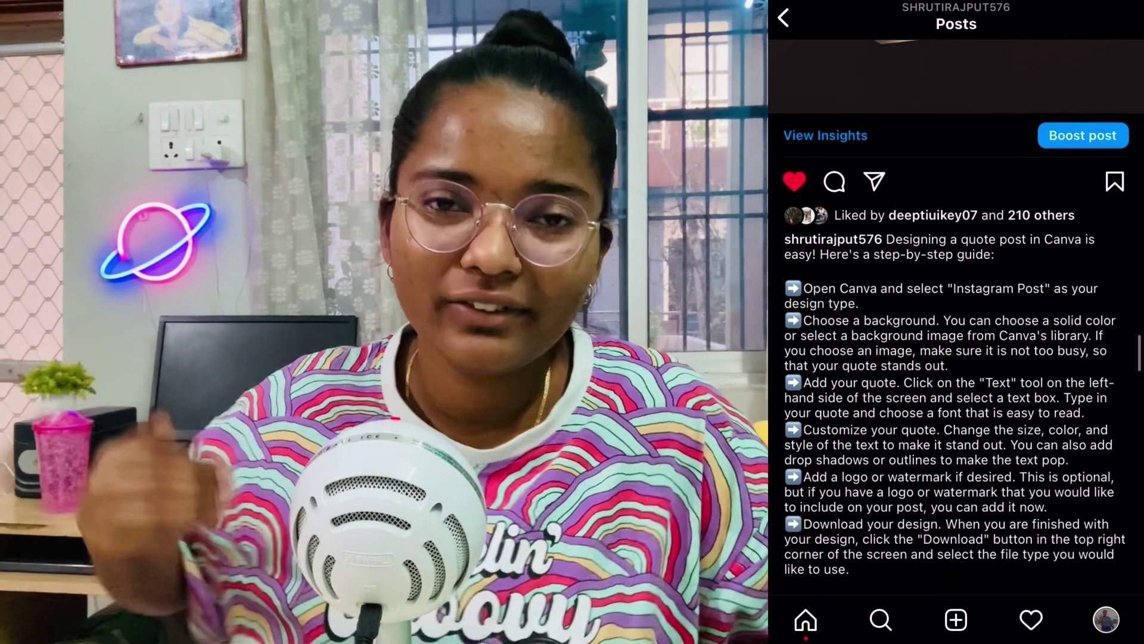
scroll(956, 315, up, 6)
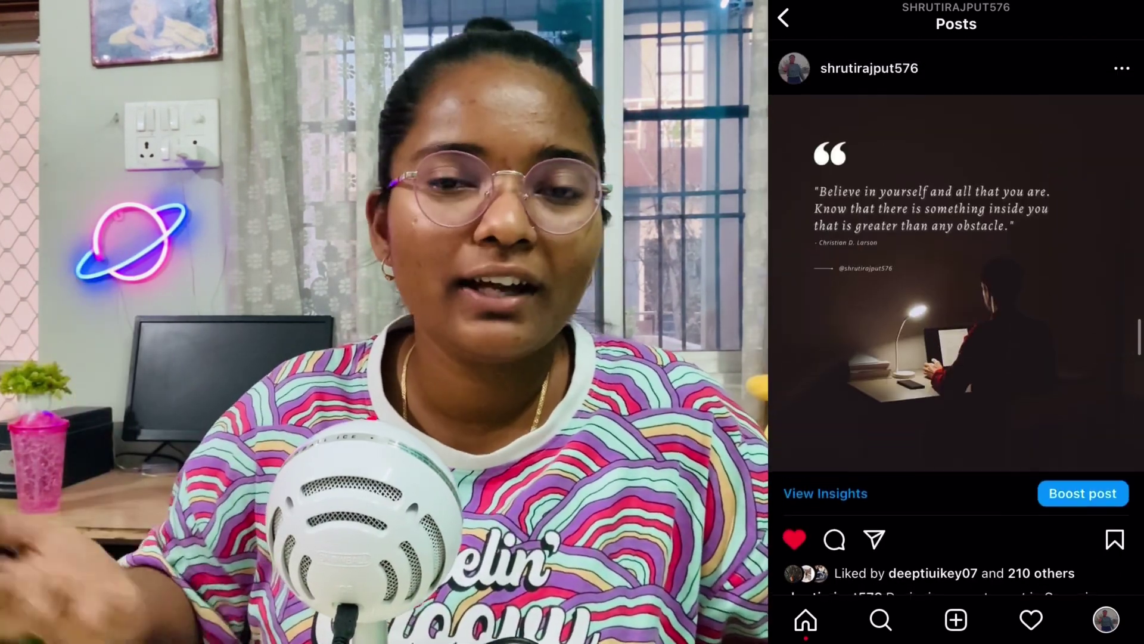